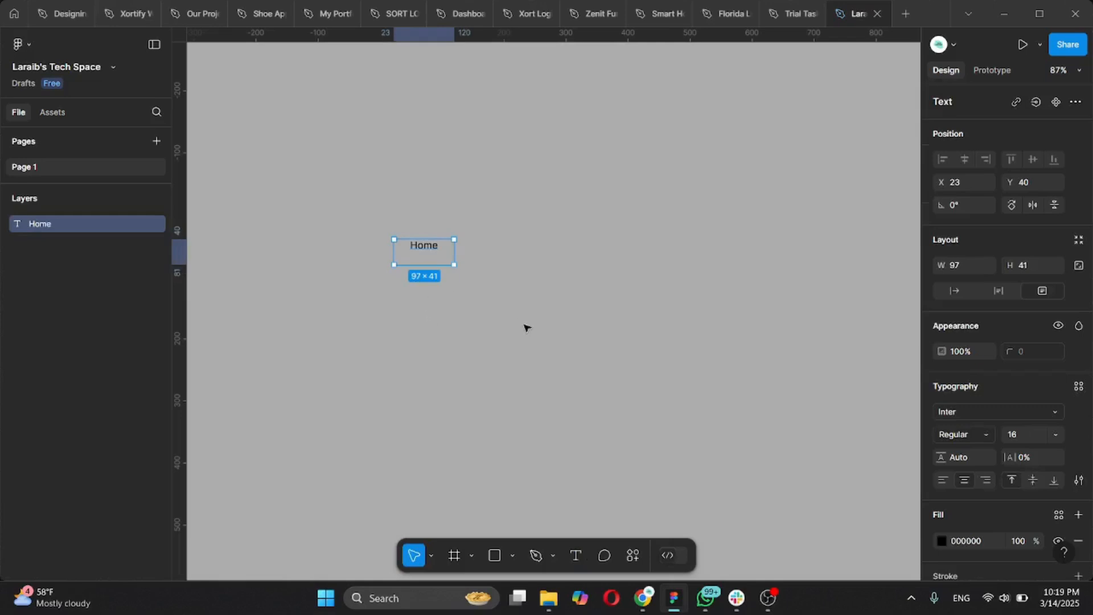
# Step: Set the Home text to auto width and wrap it in an auto-layout frame
pyautogui.click(962, 291)
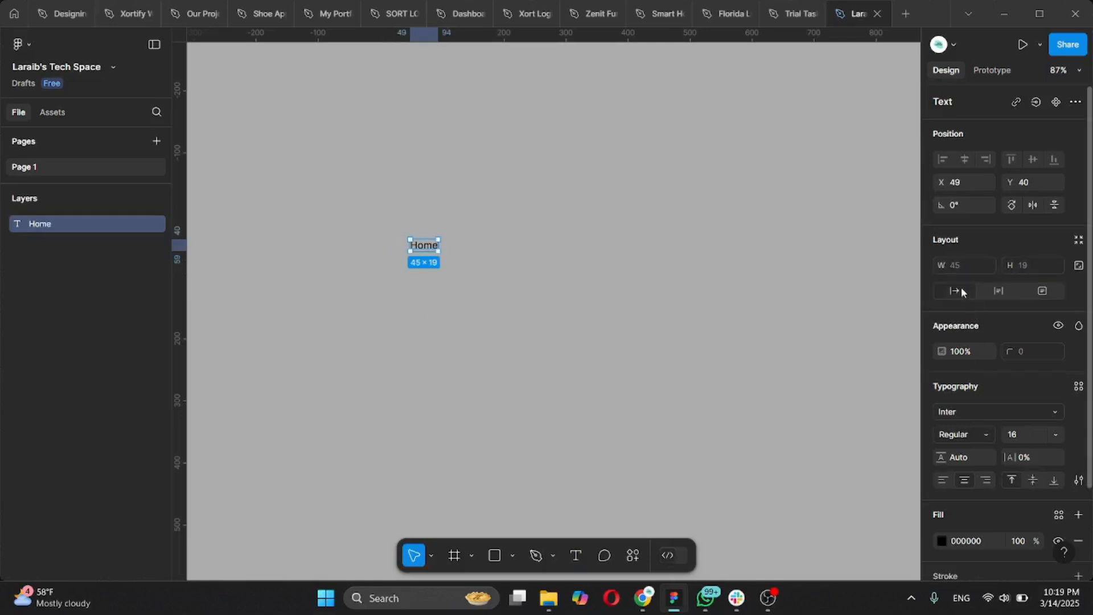
pyautogui.scroll(1, 527, 256)
pyautogui.scroll(2, 528, 256)
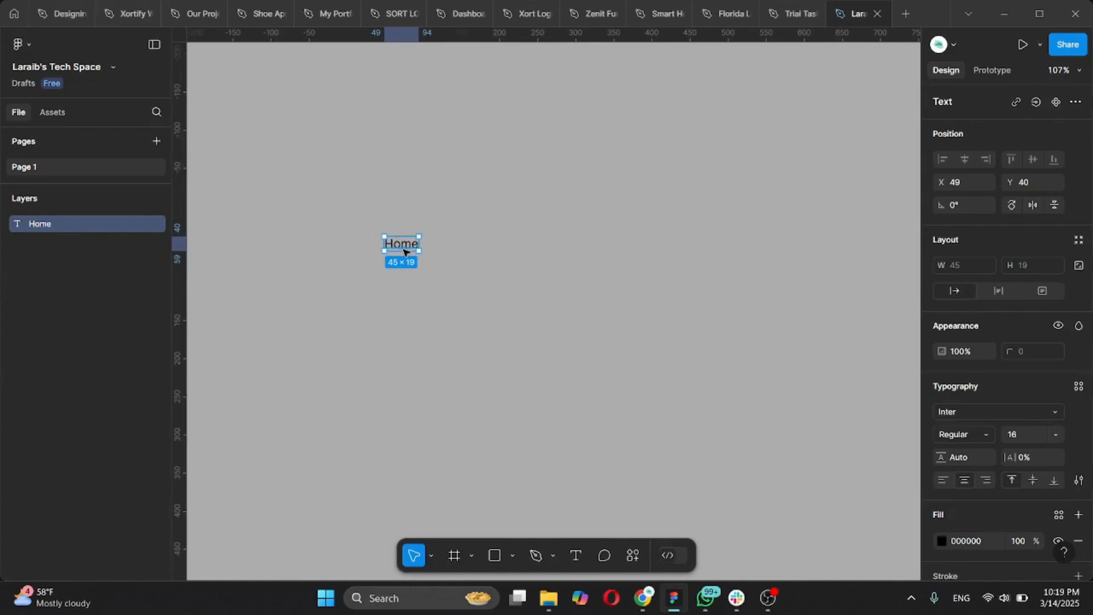
pyautogui.hotkey('shift', 'a')
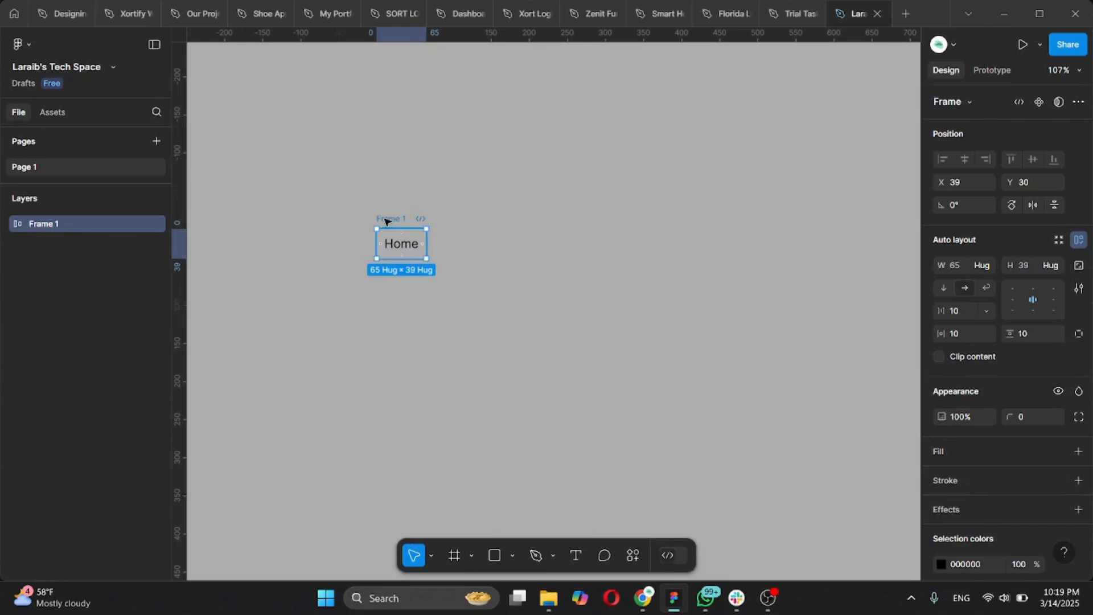
# Step: Duplicate the Home frame four times to make a row of five frames
pyautogui.hotkey('shift', 'd')
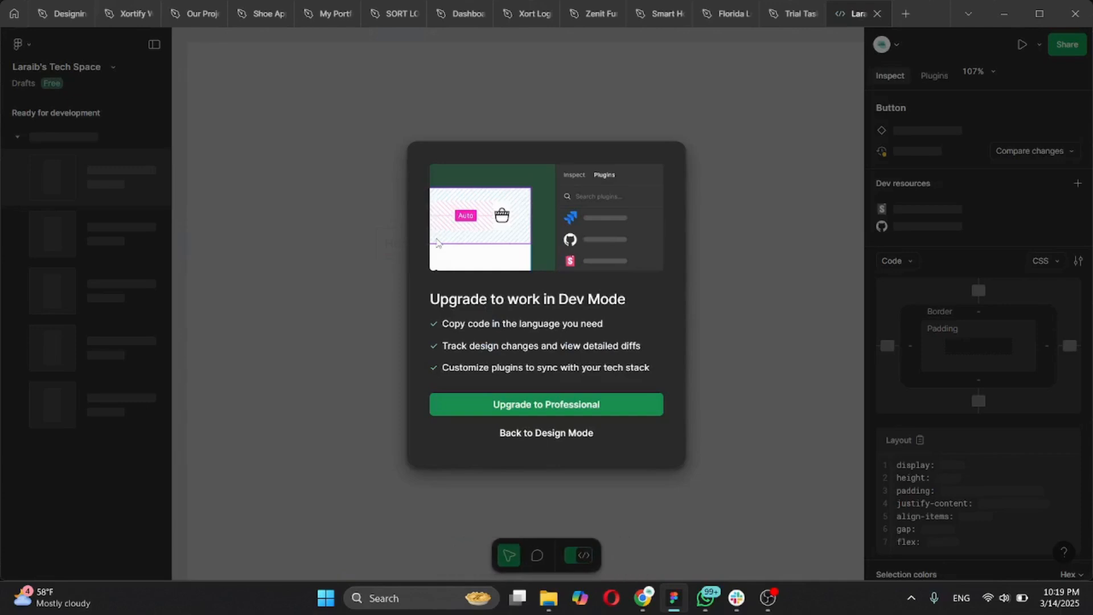
pyautogui.click(520, 433)
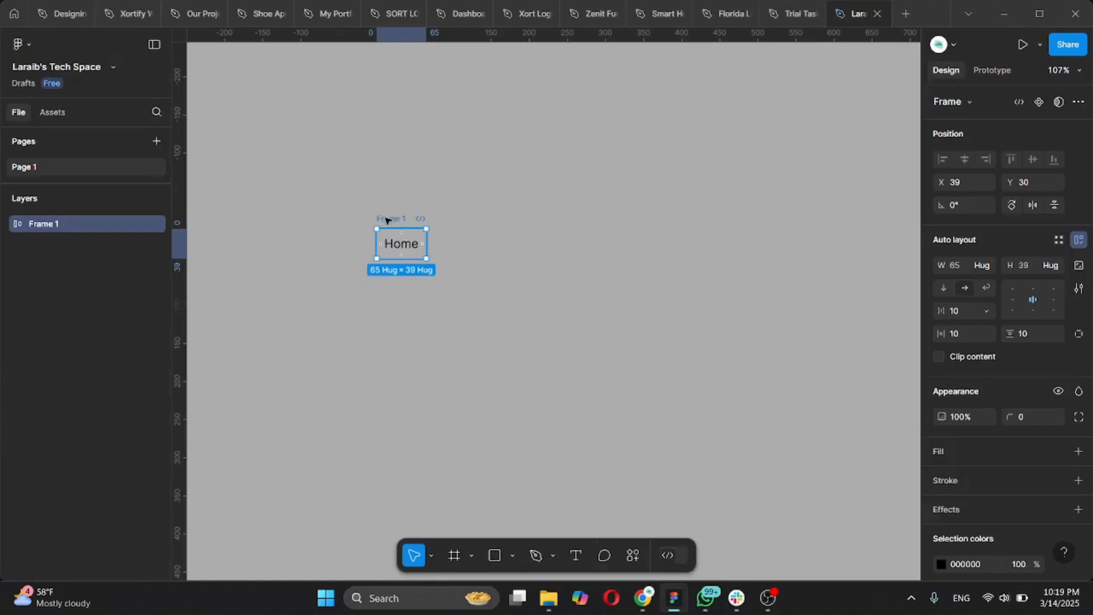
pyautogui.hotkey('ctrl', 'd')
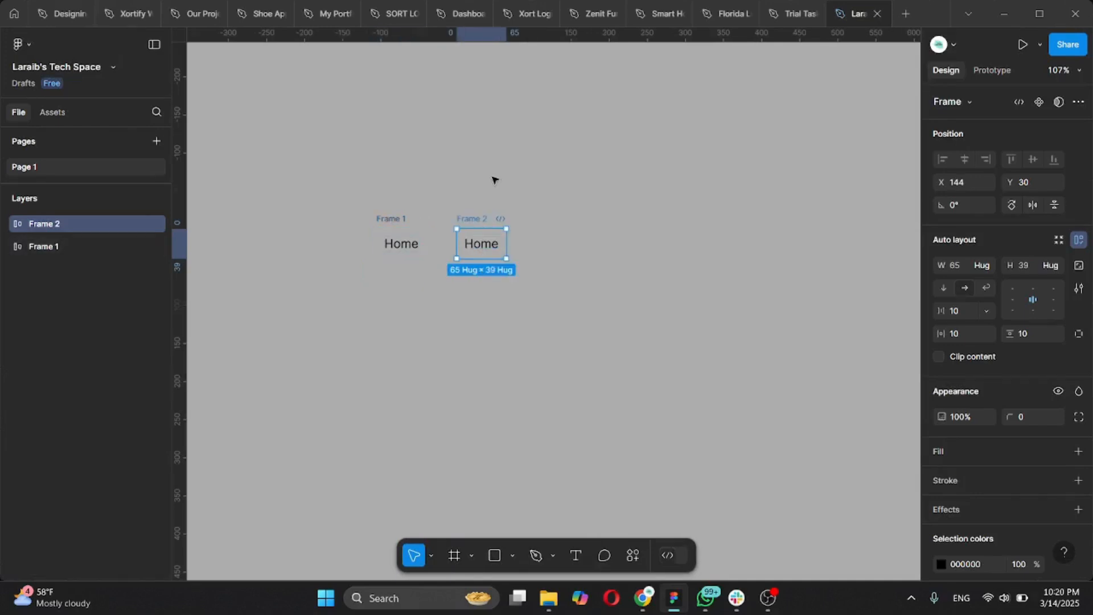
pyautogui.hotkey('ctrl', 'd')
pyautogui.hotkey('ctrl', 'd')
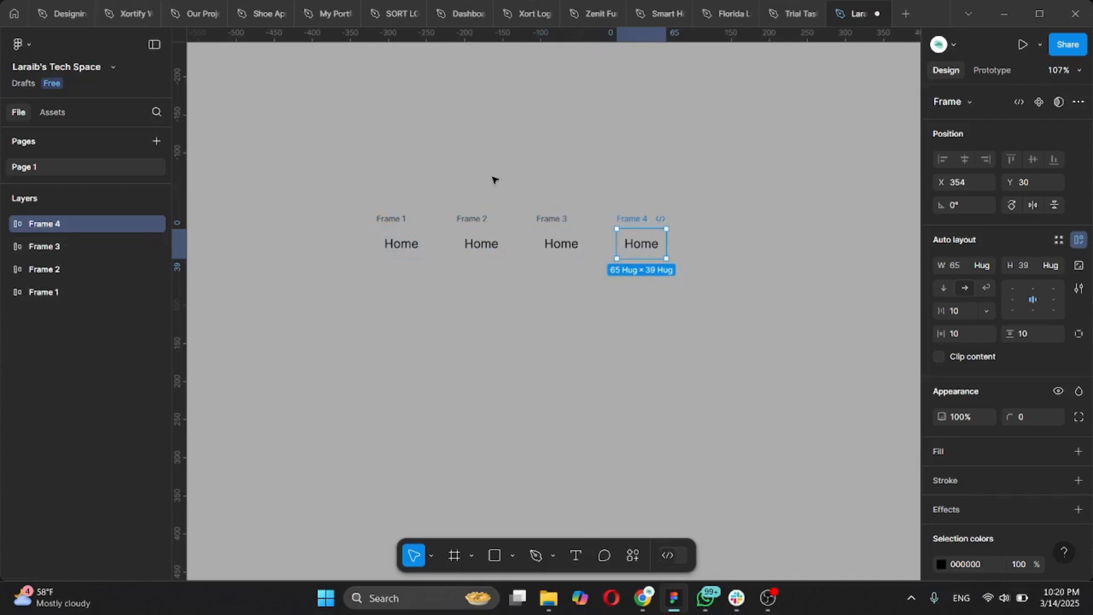
pyautogui.hotkey('ctrl', 'd')
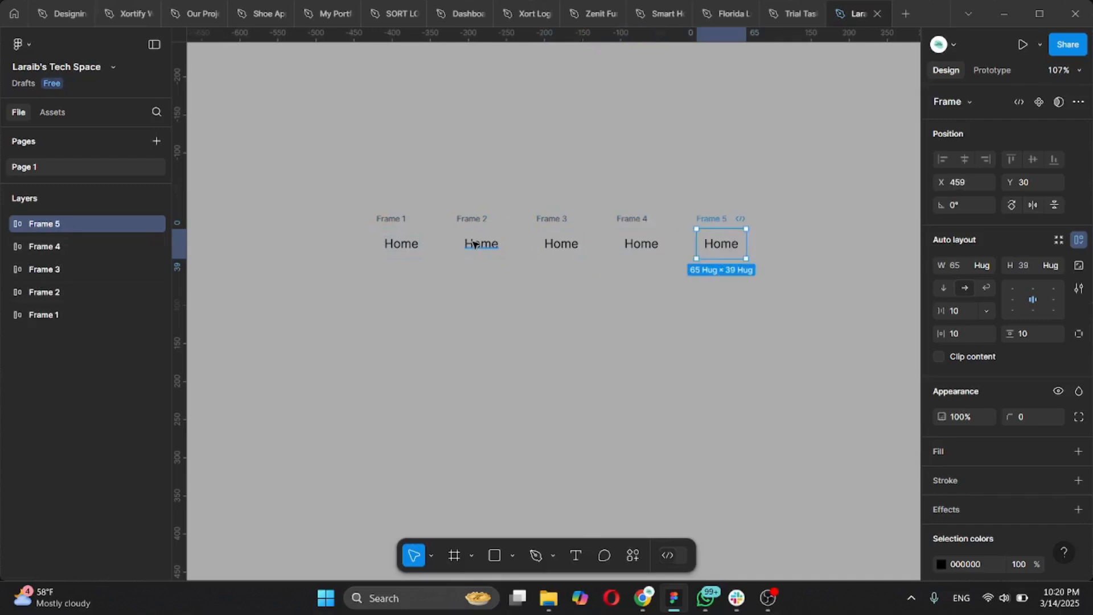
# Step: Change the text of the second frame to About and of the third frame to Services
pyautogui.doubleClick(474, 244)
pyautogui.doubleClick(474, 244)
pyautogui.write('About')
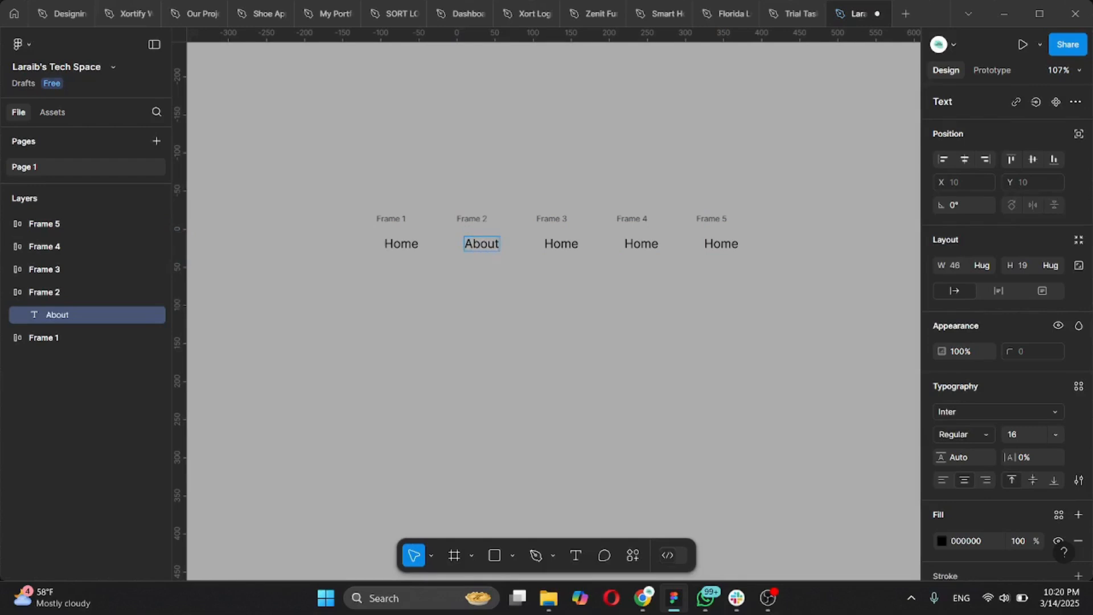
pyautogui.press('Escape')
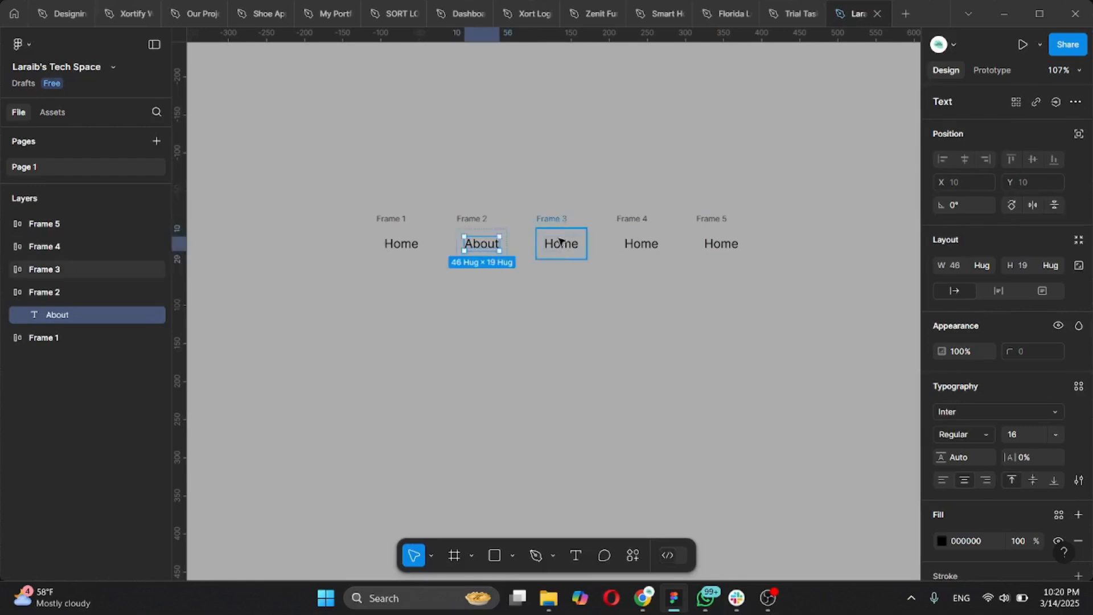
pyautogui.doubleClick(560, 244)
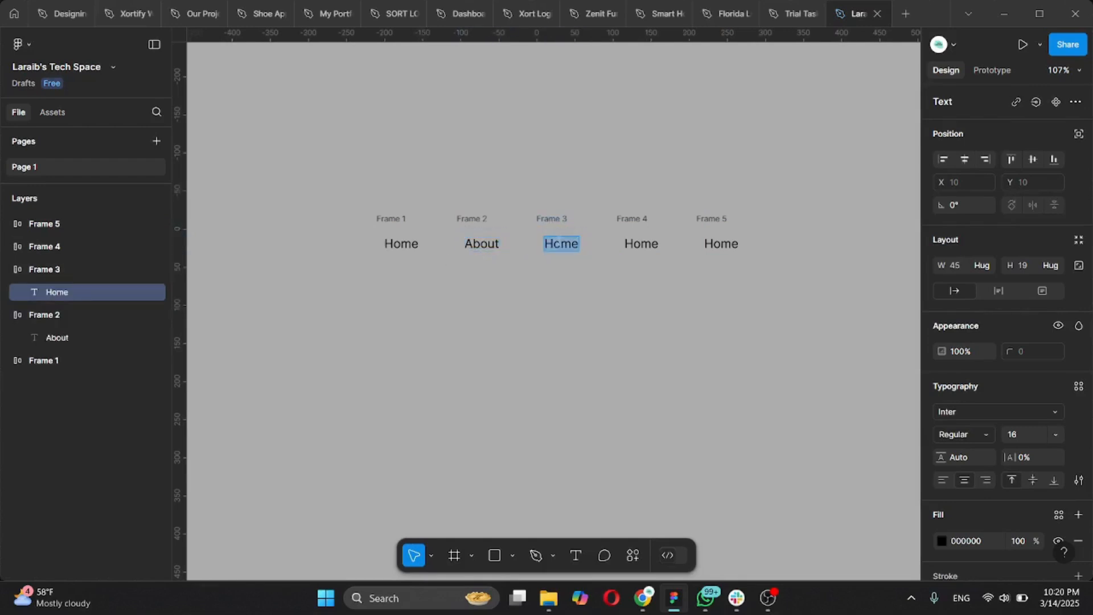
pyautogui.write('Services')
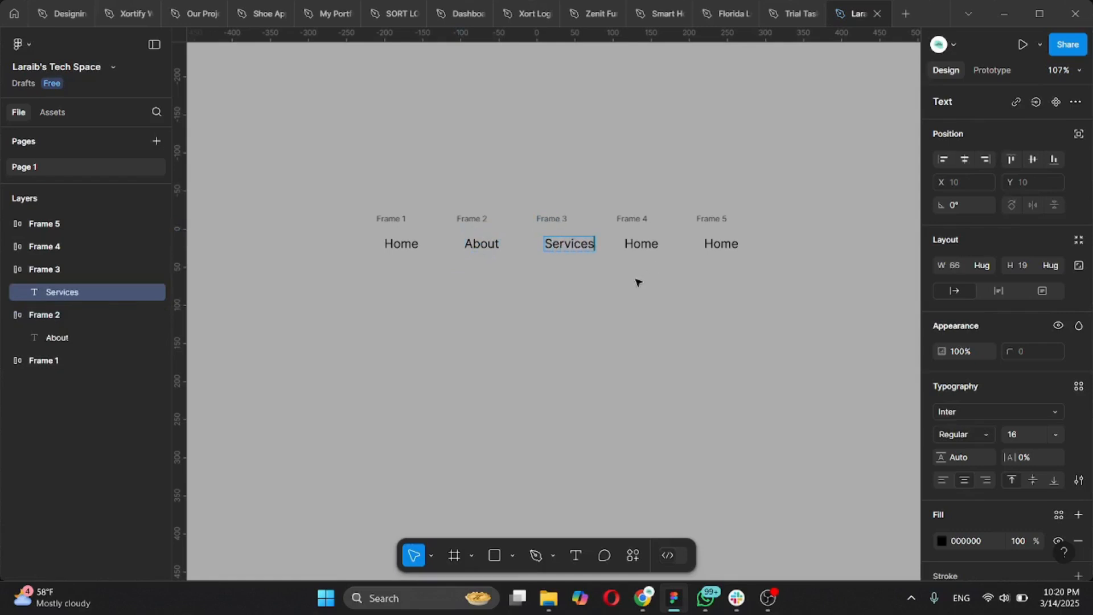
pyautogui.press('Escape')
# Step: Change the text of the fourth frame to Portfolio and of the fifth frame to Contact
pyautogui.doubleClick(644, 247)
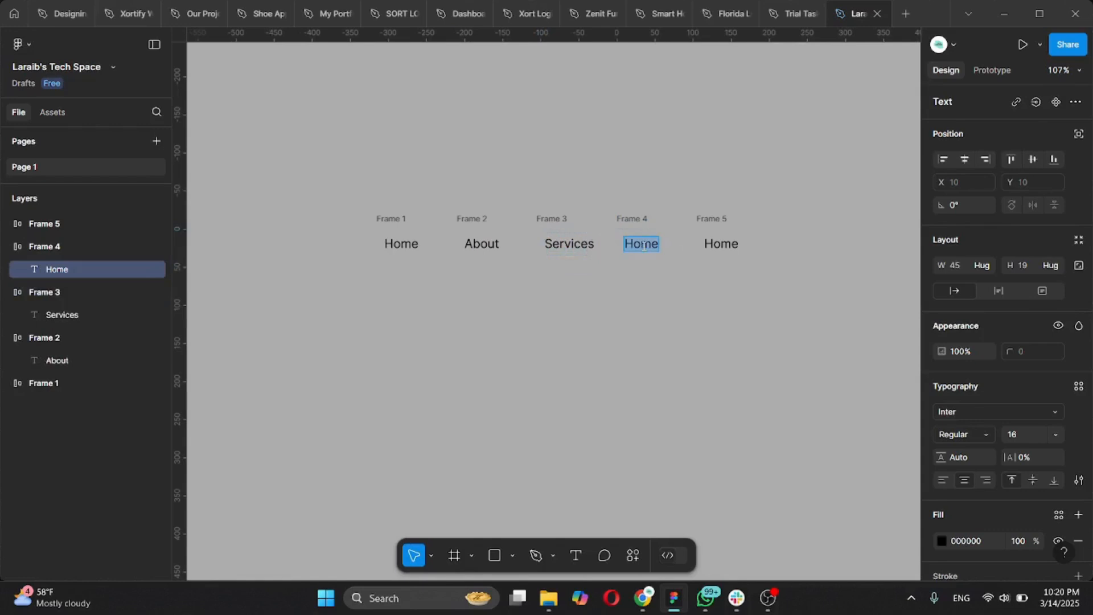
pyautogui.write('Portfolio')
pyautogui.press('Escape')
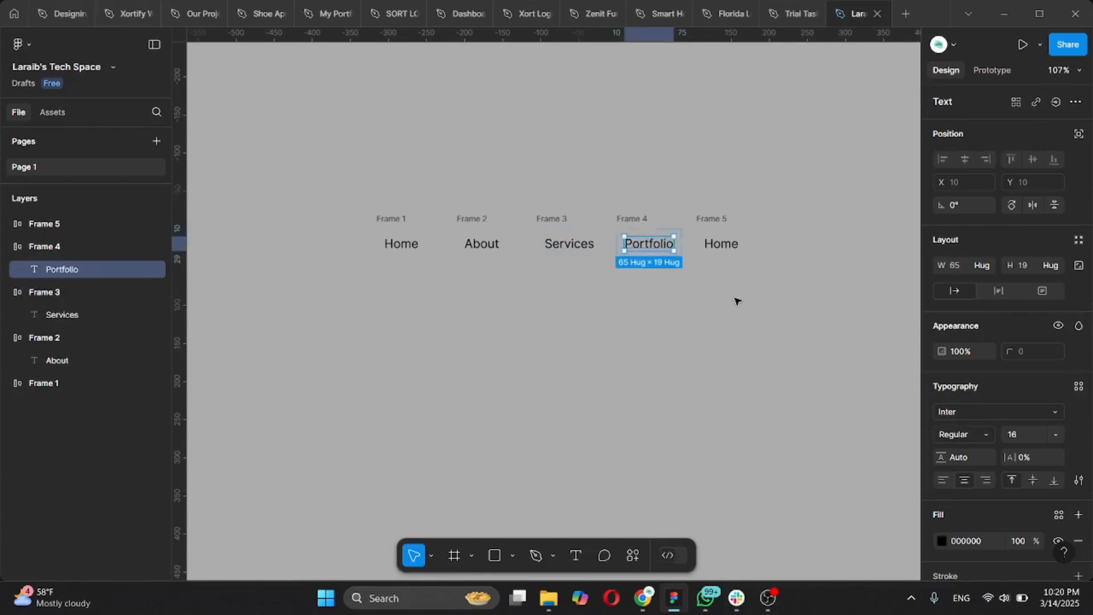
pyautogui.doubleClick(722, 245)
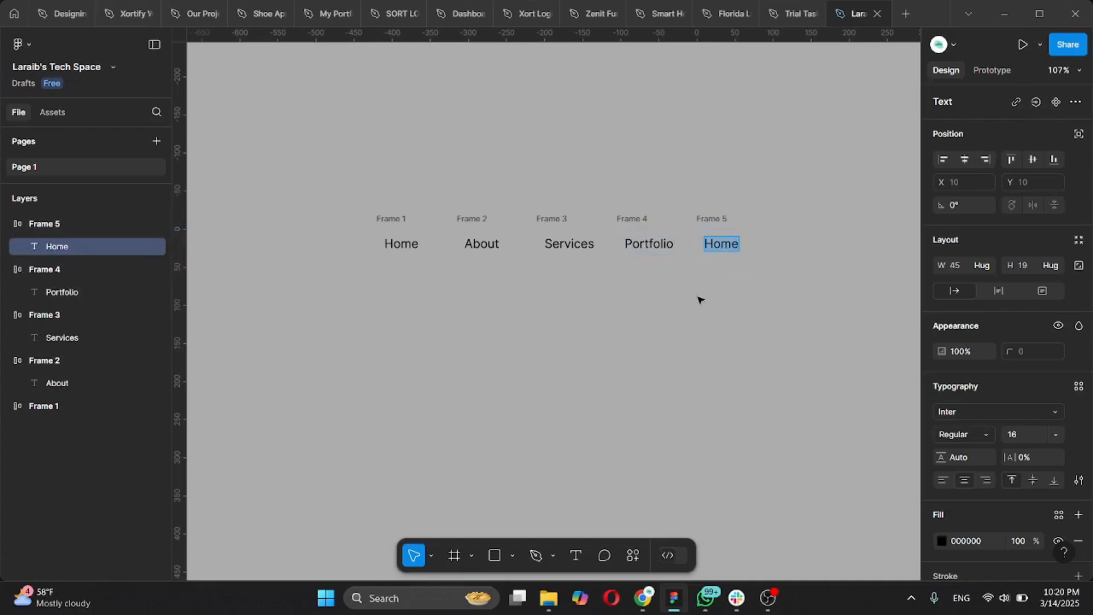
pyautogui.write('Contact')
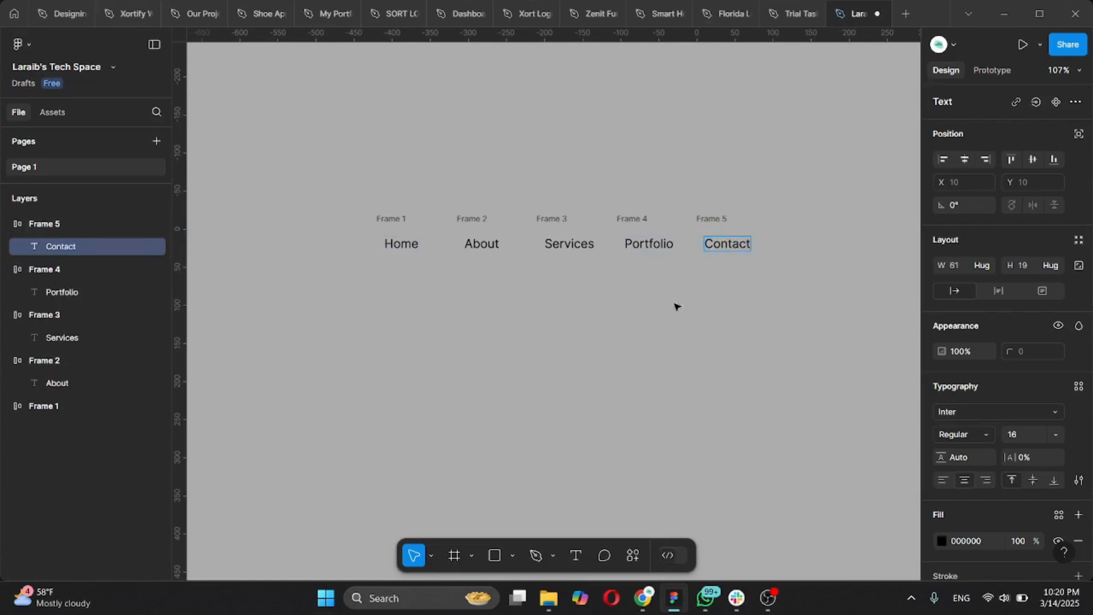
pyautogui.press('Escape')
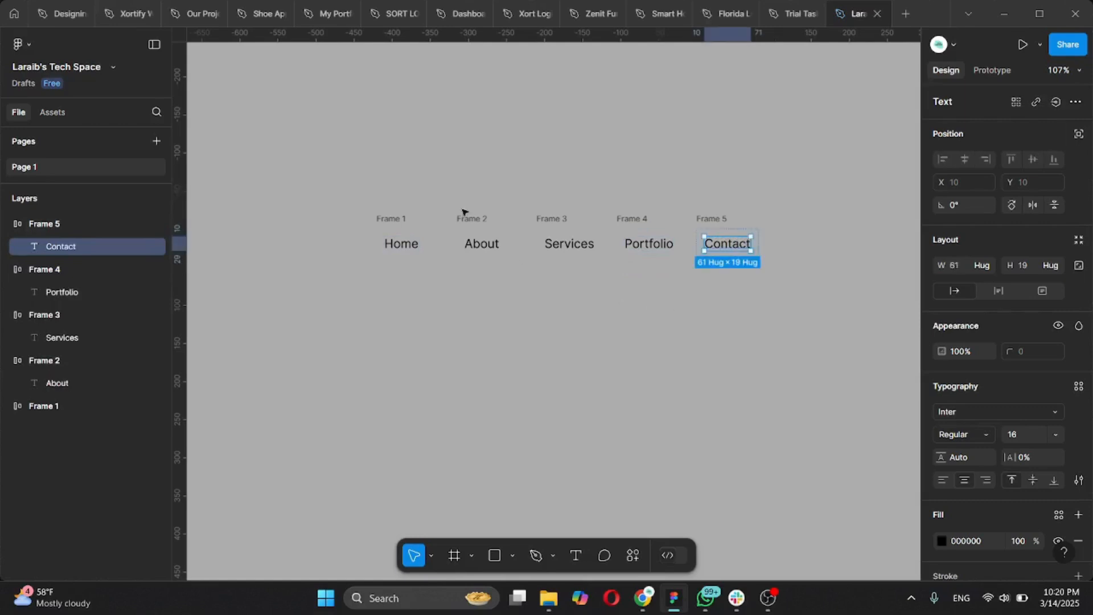
# Step: Distribute the horizontal spacing of all five frames and wrap them in one auto-layout frame
pyautogui.click(371, 187)
pyautogui.keyDown('ctrl'); pyautogui.scroll(-2, 371, 187); pyautogui.keyUp('ctrl')
pyautogui.moveTo(364, 188); pyautogui.dragTo(715, 261)
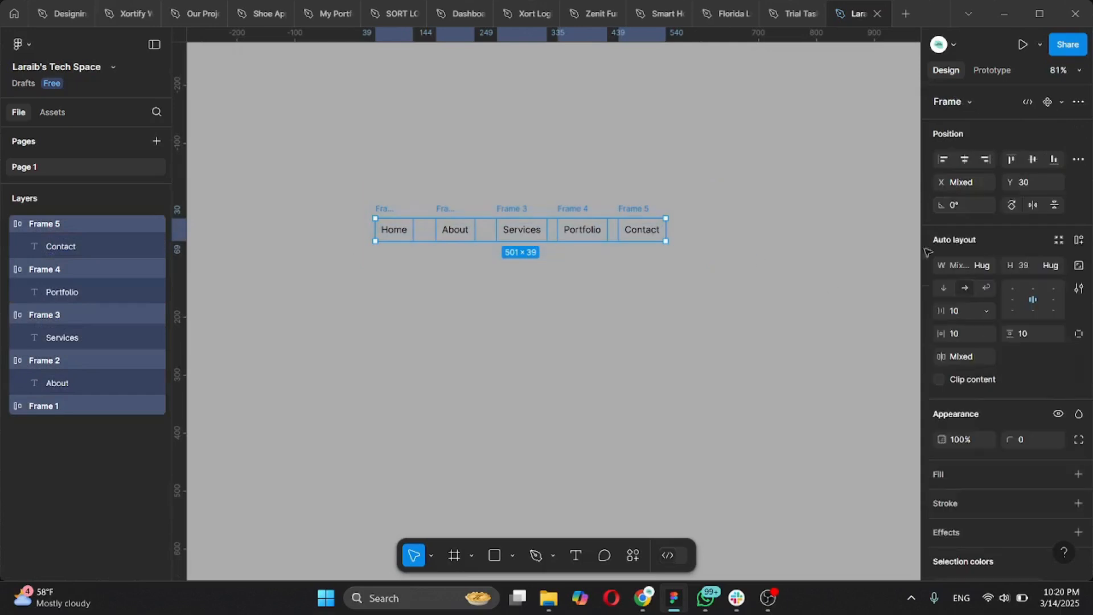
pyautogui.click(1078, 162)
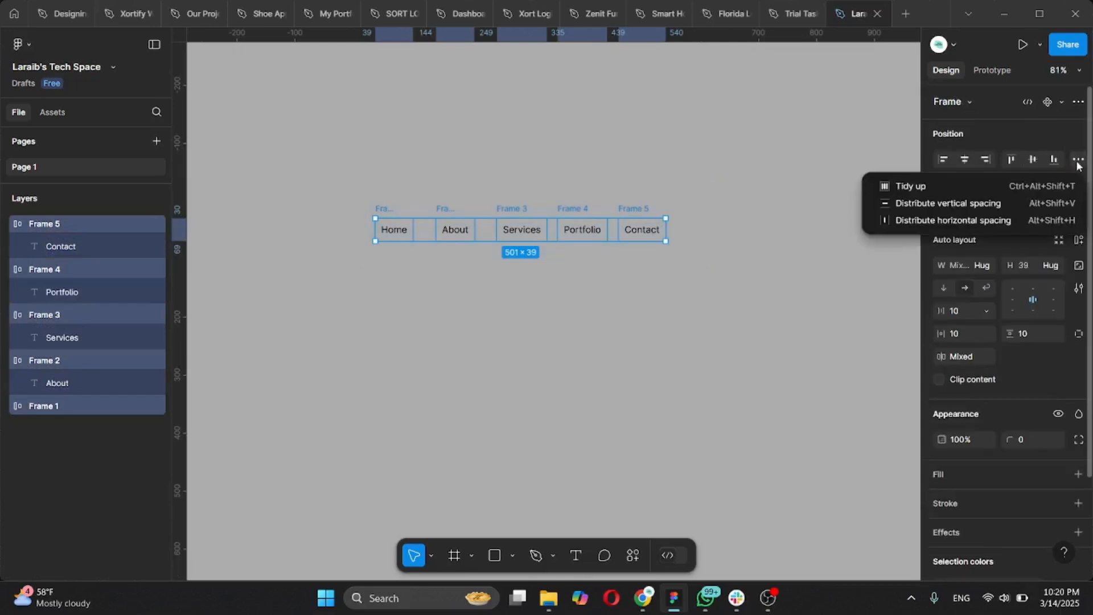
pyautogui.click(915, 222)
pyautogui.hscroll(1, 510, 291)
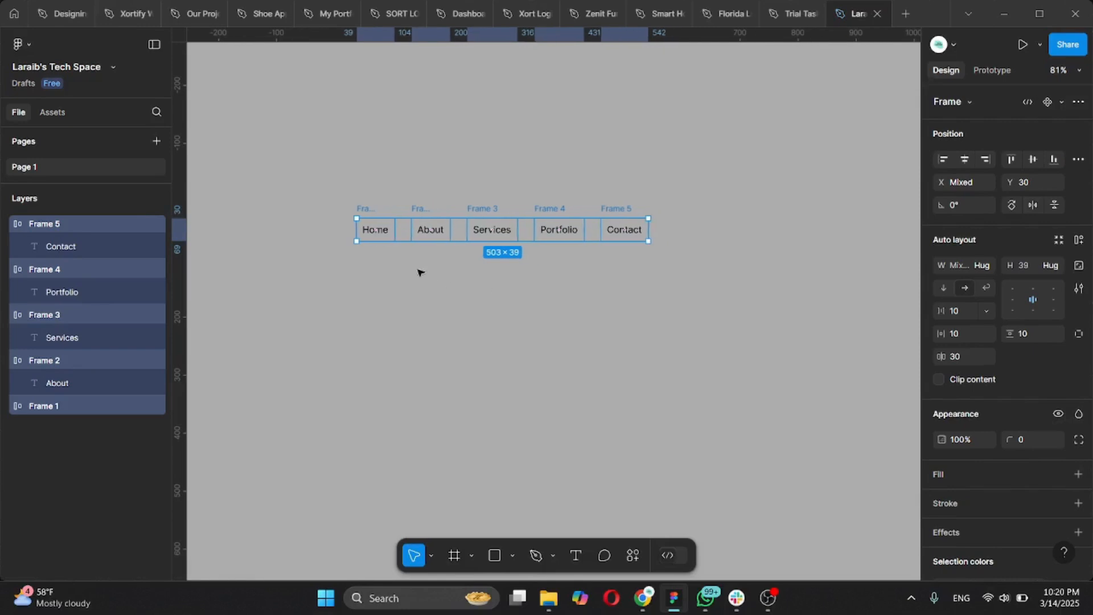
pyautogui.hotkey('shift', 'a')
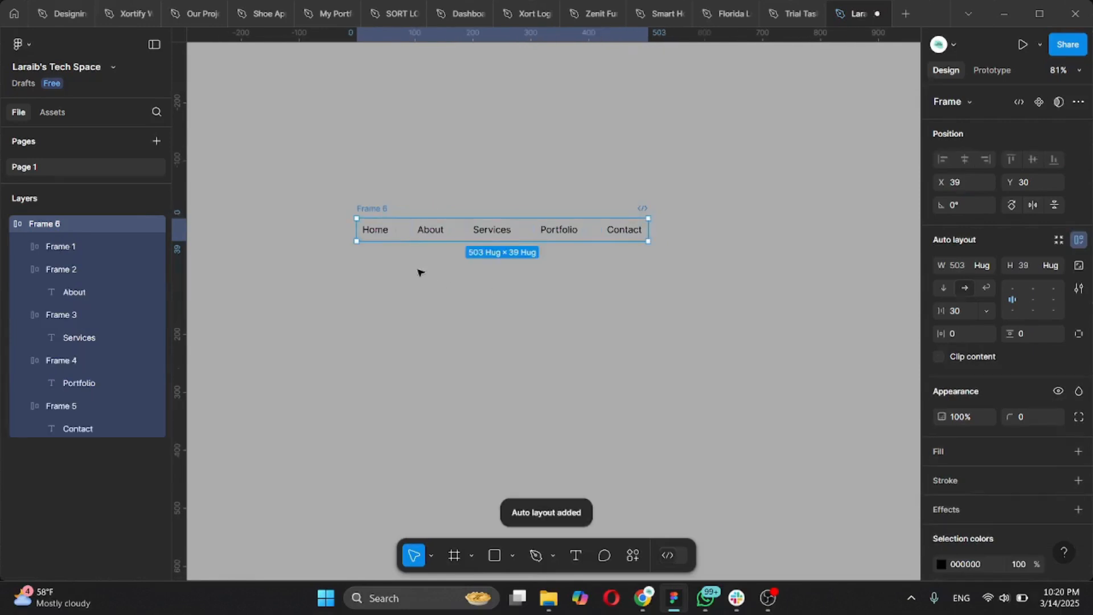
pyautogui.click(960, 333)
pyautogui.hotkey('shift', 'Up')
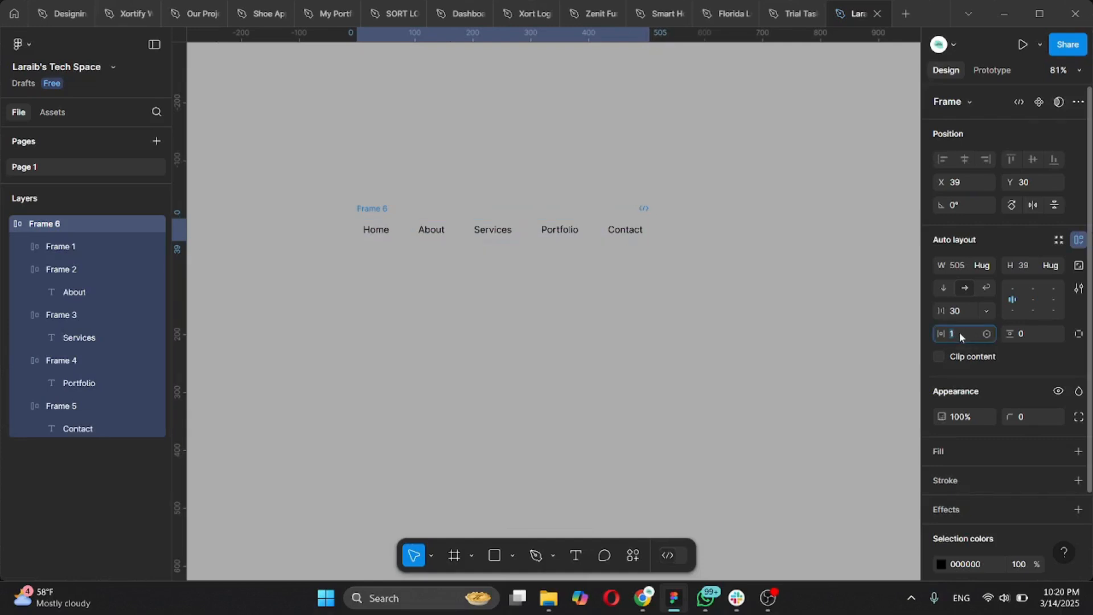
pyautogui.press('Up')
pyautogui.press('Up')
pyautogui.press('Up')
pyautogui.press('Up')
pyautogui.press('Up')
pyautogui.press('Up')
pyautogui.press('Up')
pyautogui.press('Up')
pyautogui.press('Up')
pyautogui.press('Up')
pyautogui.press('Up')
pyautogui.press('Up')
pyautogui.press('Up')
pyautogui.press('Up')
pyautogui.press('Up')
pyautogui.press('Up')
pyautogui.press('Up')
pyautogui.press('Up')
pyautogui.press('Up')
pyautogui.press('Up')
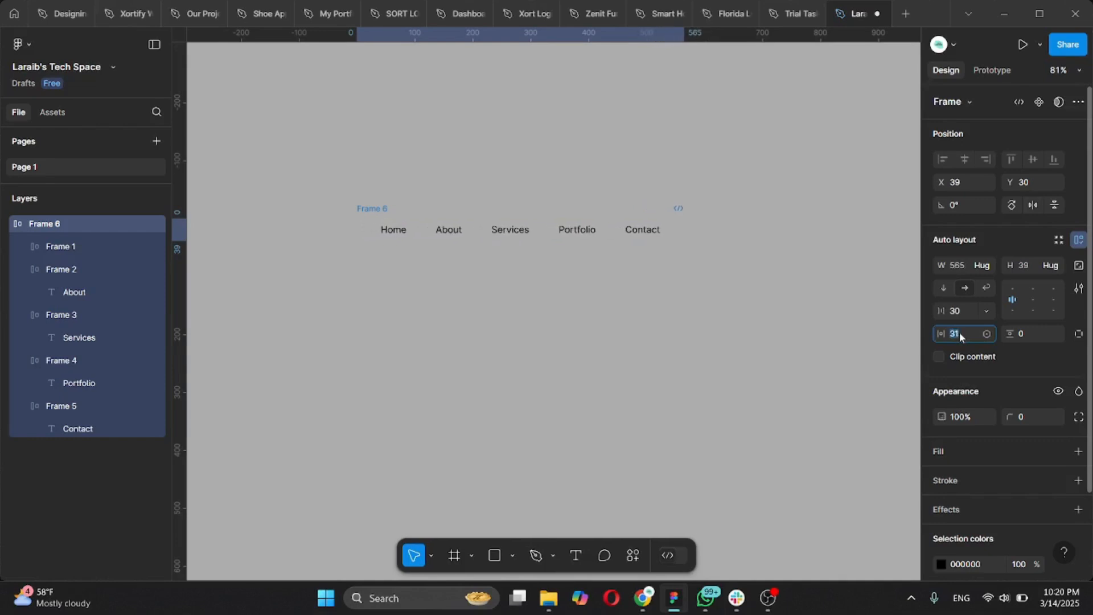
pyautogui.press('Up')
pyautogui.press('Up')
pyautogui.press('Up')
pyautogui.press('Up')
pyautogui.press('Up')
pyautogui.press('Up')
pyautogui.press('Up')
pyautogui.press('Up')
pyautogui.press('Up')
pyautogui.press('Up')
pyautogui.press('Up')
pyautogui.press('Up')
pyautogui.press('Up')
pyautogui.press('Up')
pyautogui.press('Up')
pyautogui.press('Up')
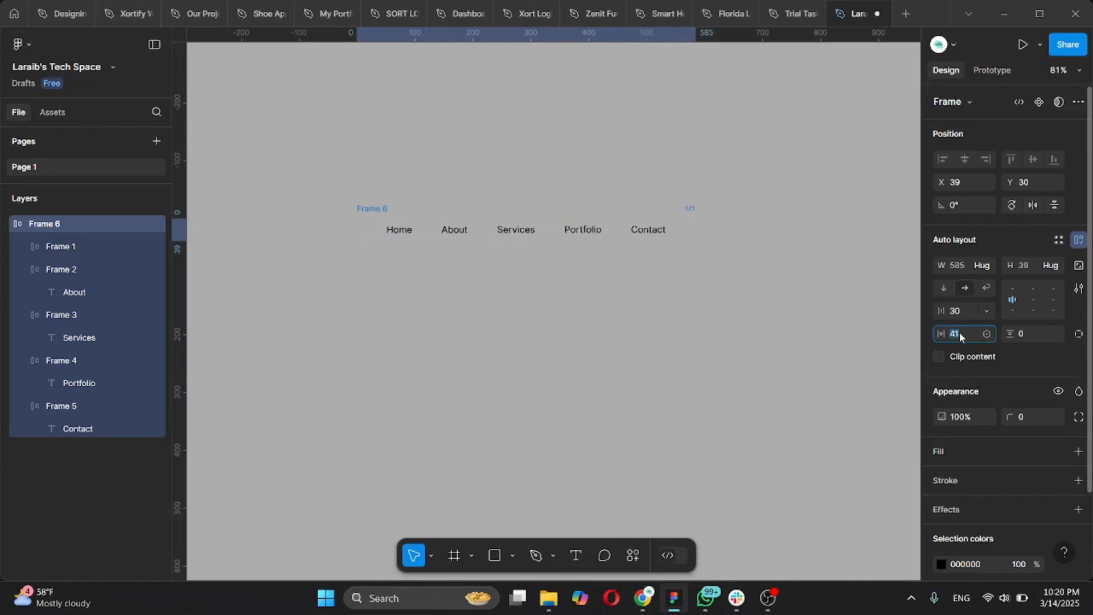
pyautogui.press('Up')
pyautogui.press('Up')
pyautogui.press('Up')
pyautogui.press('Up')
pyautogui.press('Up')
pyautogui.press('Up')
pyautogui.press('Up')
pyautogui.press('Up')
pyautogui.press('Up')
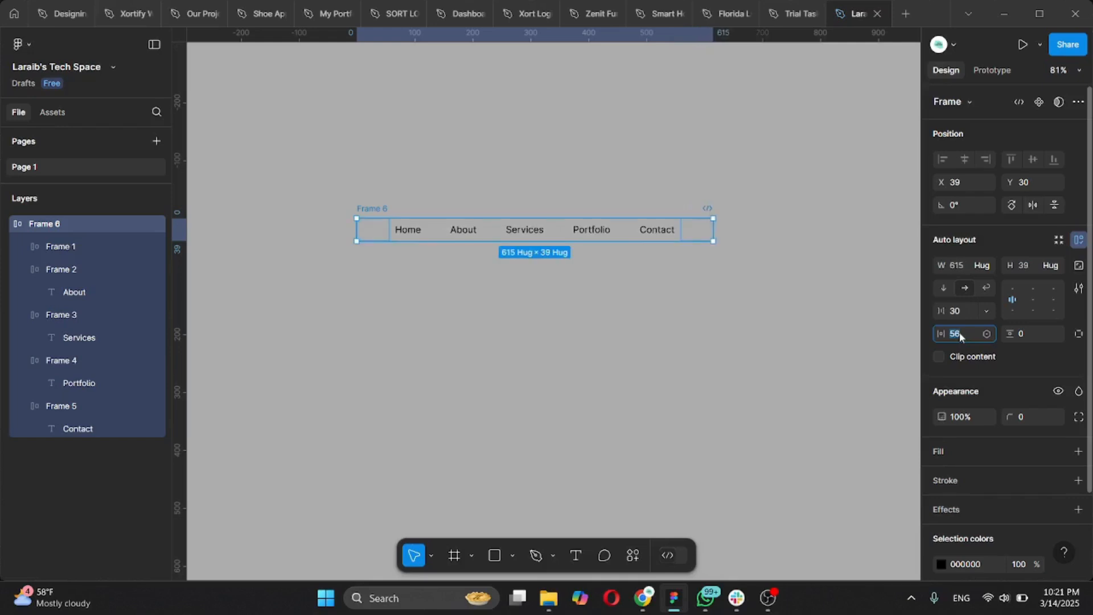
# Step: Set the gap between the items of the menu frame to 48 and align them to the centre
pyautogui.click(957, 312)
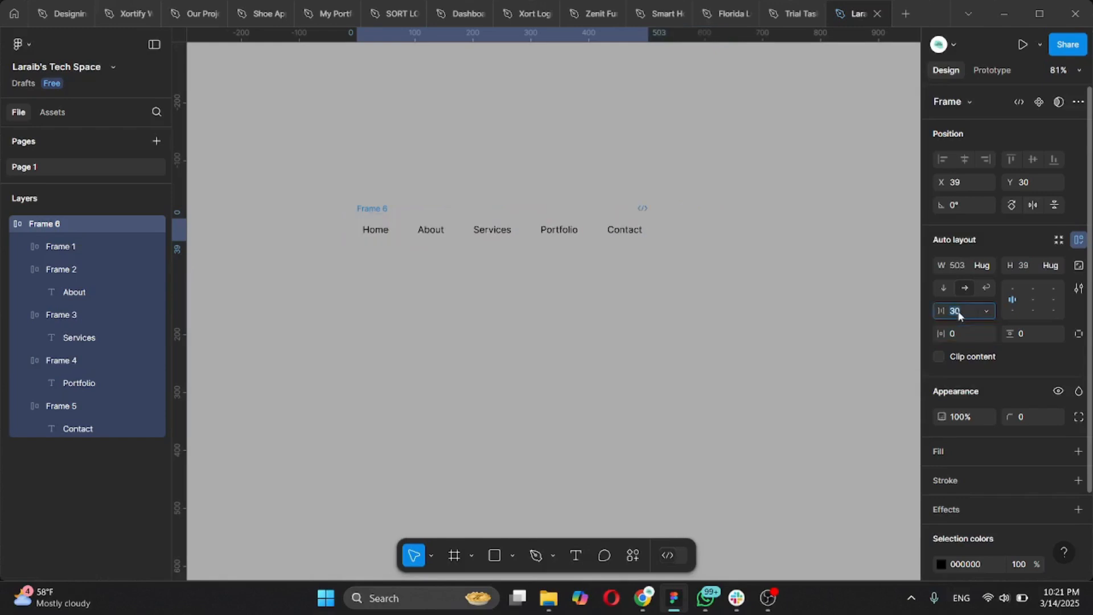
pyautogui.press('Up')
pyautogui.press('Up')
pyautogui.press('Up')
pyautogui.press('Up')
pyautogui.press('Up')
pyautogui.press('Up')
pyautogui.press('Up')
pyautogui.press('Up')
pyautogui.press('Up')
pyautogui.press('Up')
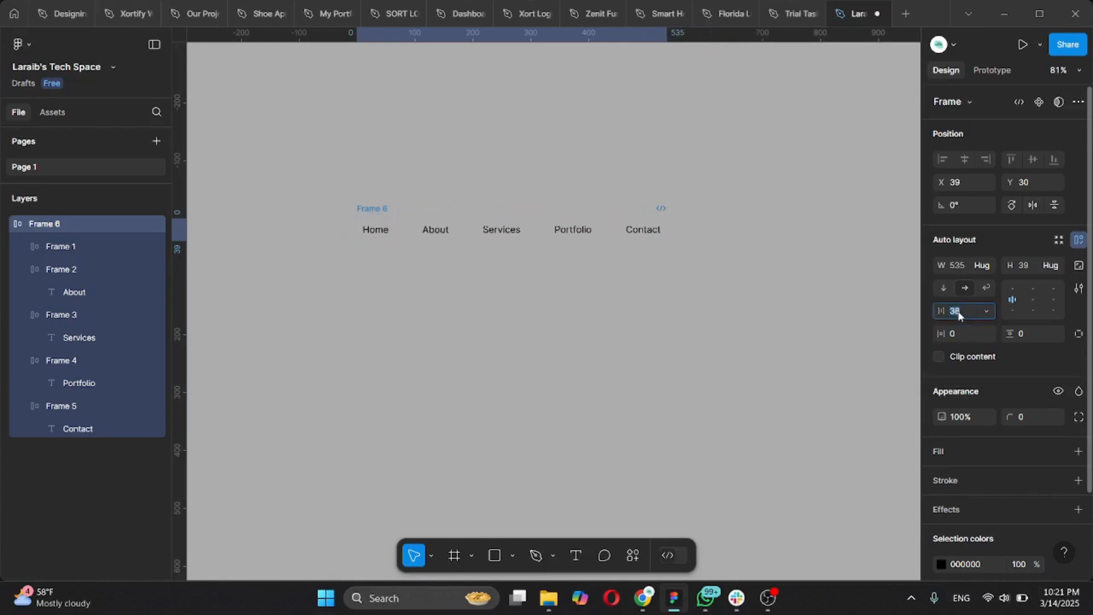
pyautogui.press('Up')
pyautogui.press('Up')
pyautogui.press('Up')
pyautogui.press('Up')
pyautogui.press('Up')
pyautogui.press('Up')
pyautogui.press('Up')
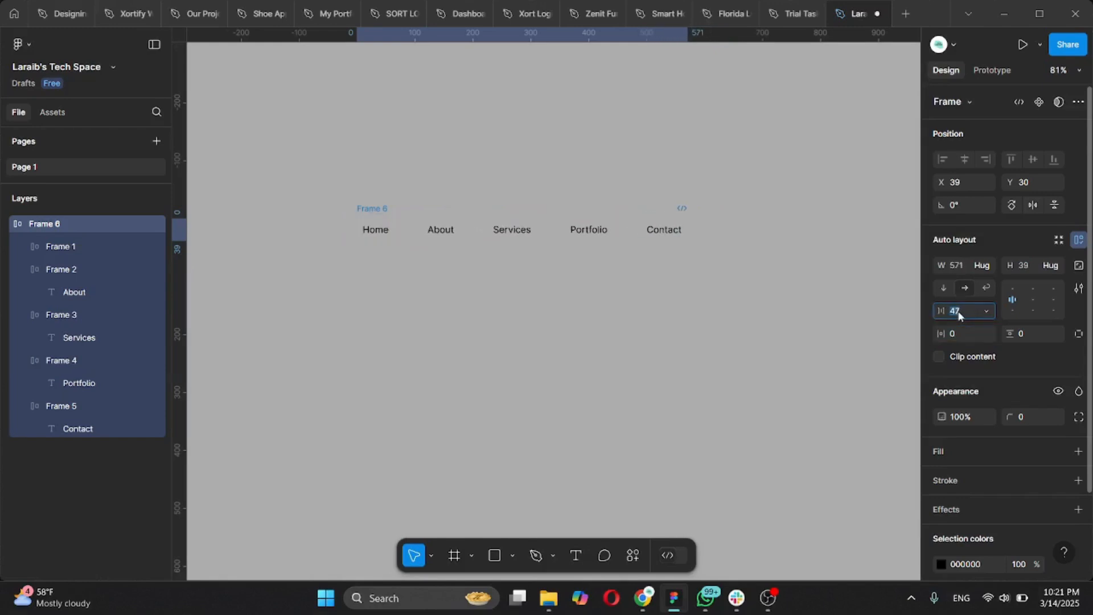
pyautogui.press('Up')
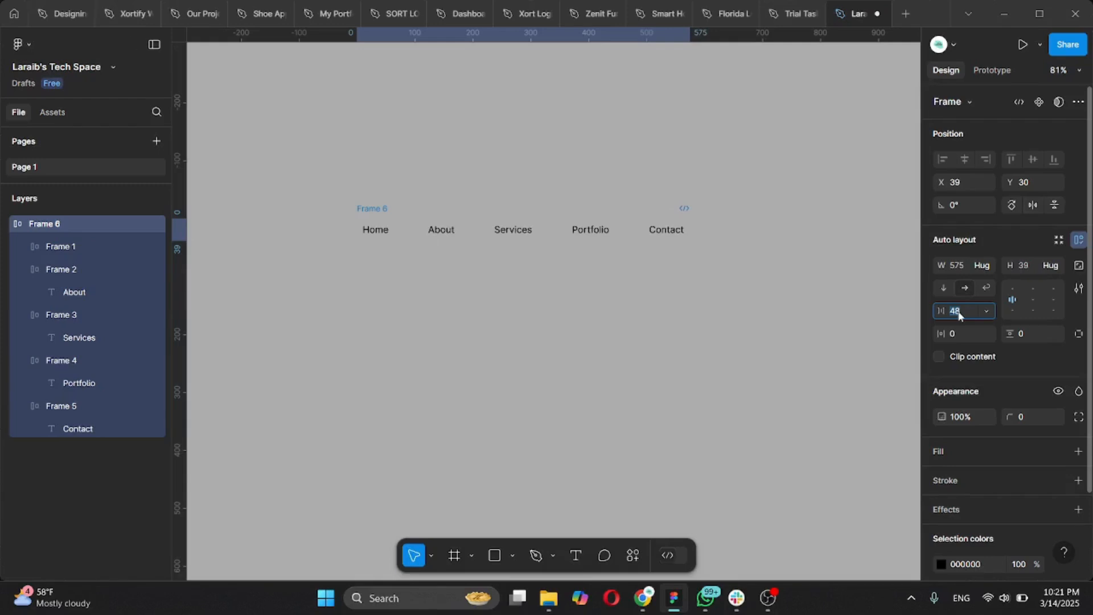
pyautogui.click(1028, 301)
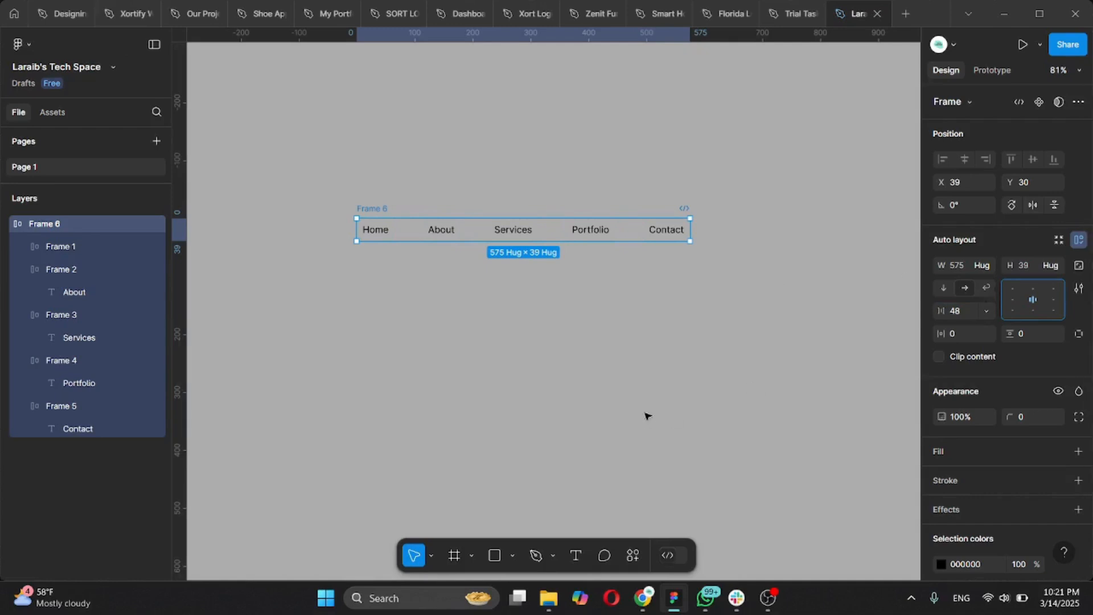
pyautogui.click(461, 297)
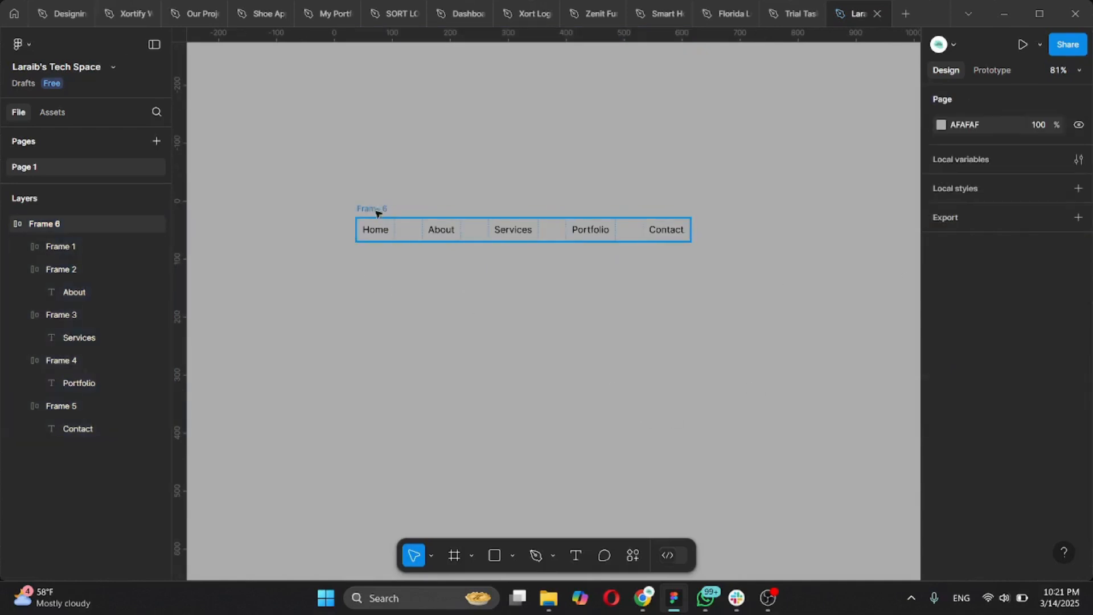
# Step: Add a text reading "Sign in" to the right of the Contact item and make its box auto width
pyautogui.hscroll(-2, 484, 295)
pyautogui.hscroll(3, 678, 227)
pyautogui.scroll(2, 641, 207)
pyautogui.scroll(5, 686, 234)
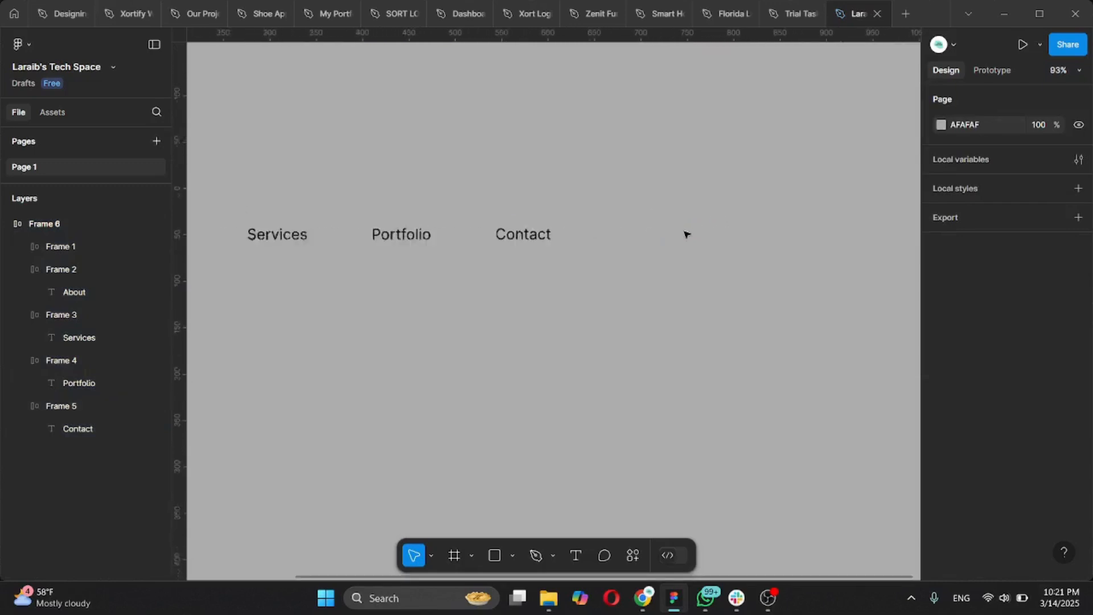
pyautogui.hscroll(2, 686, 234)
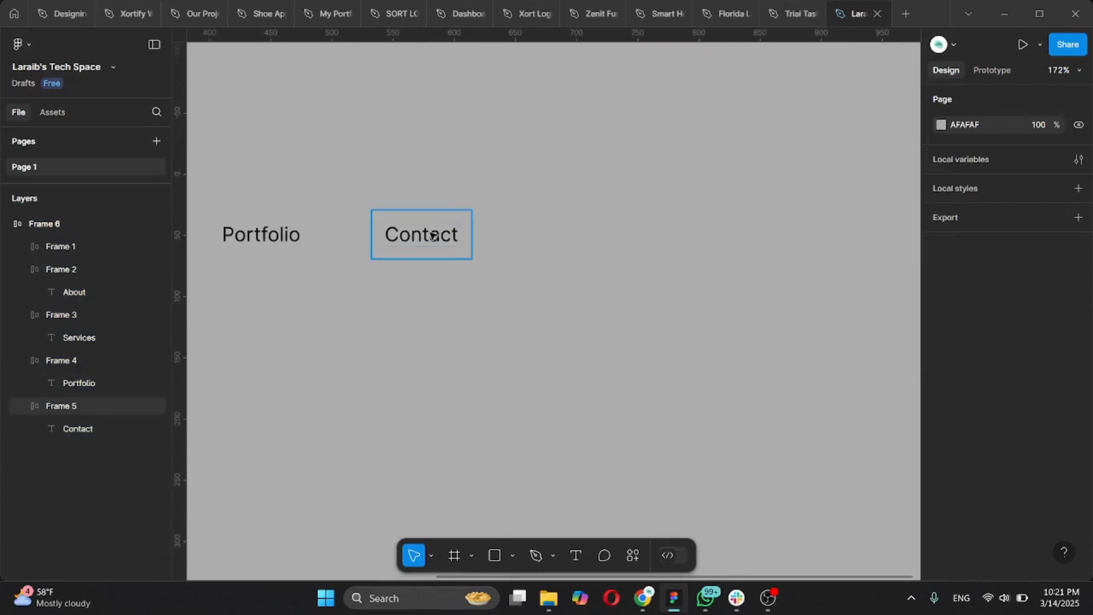
pyautogui.scroll(1, 598, 240)
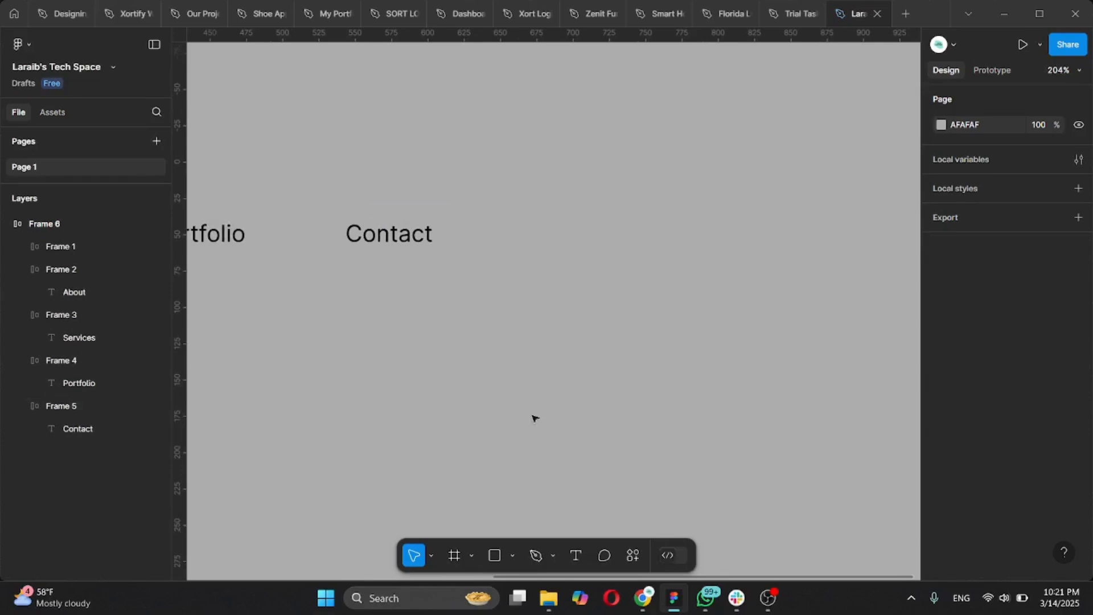
pyautogui.click(576, 555)
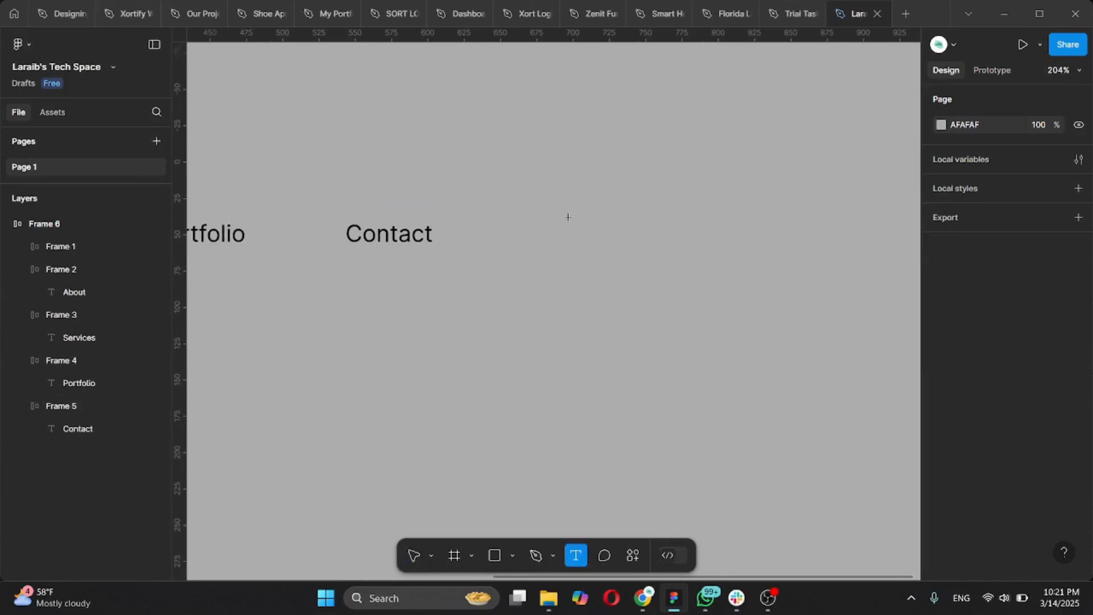
pyautogui.moveTo(569, 217); pyautogui.dragTo(648, 252)
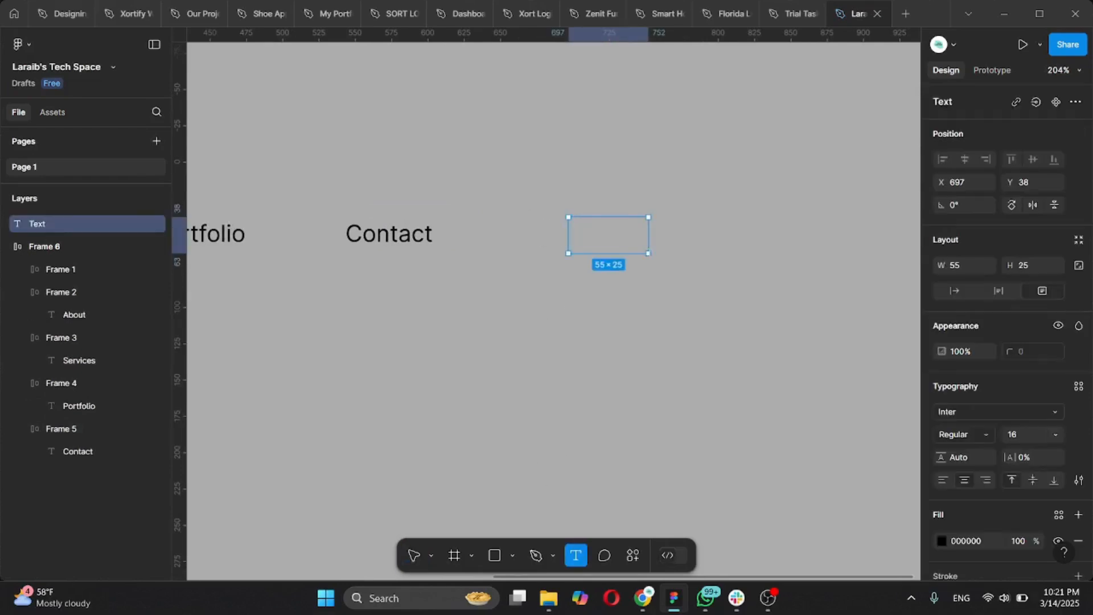
pyautogui.write('Sign in')
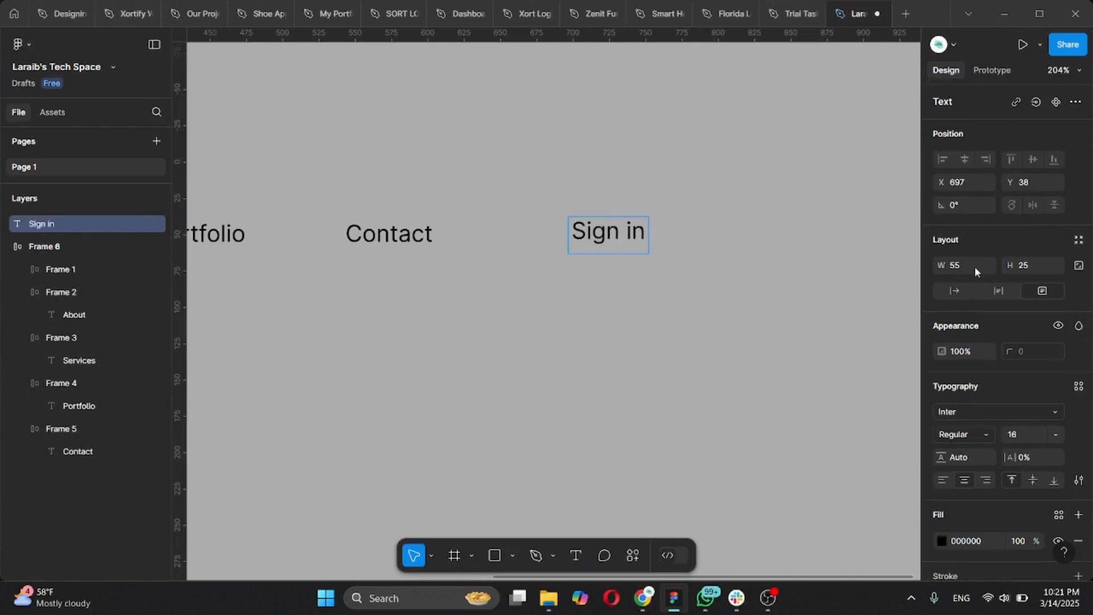
pyautogui.click(948, 293)
pyautogui.press('Escape')
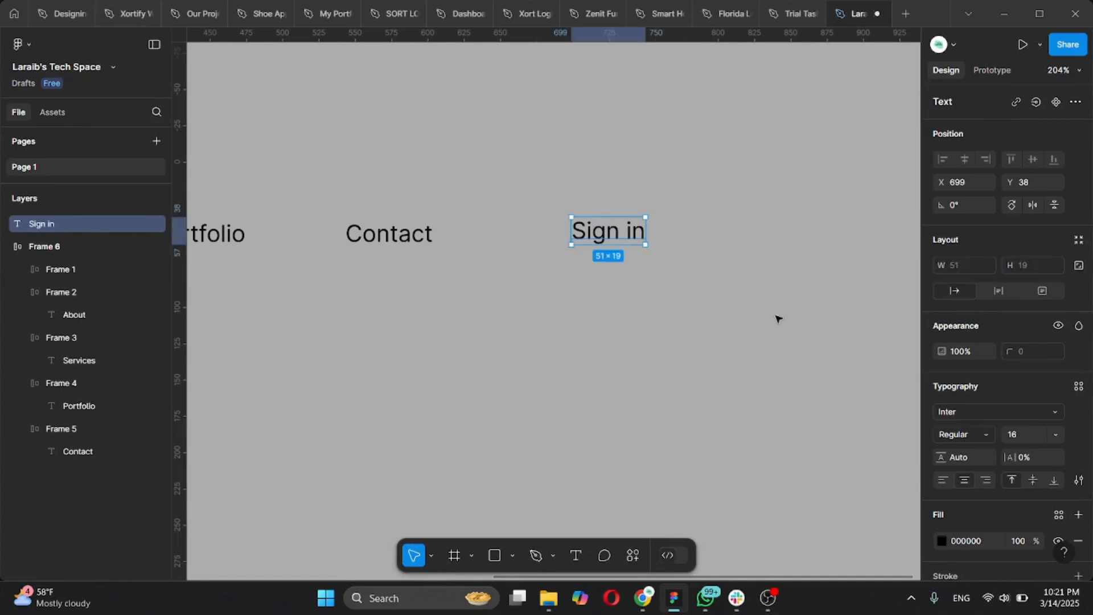
# Step: Set the Sign in text to Bold and wrap it in an auto-layout frame
pyautogui.click(977, 433)
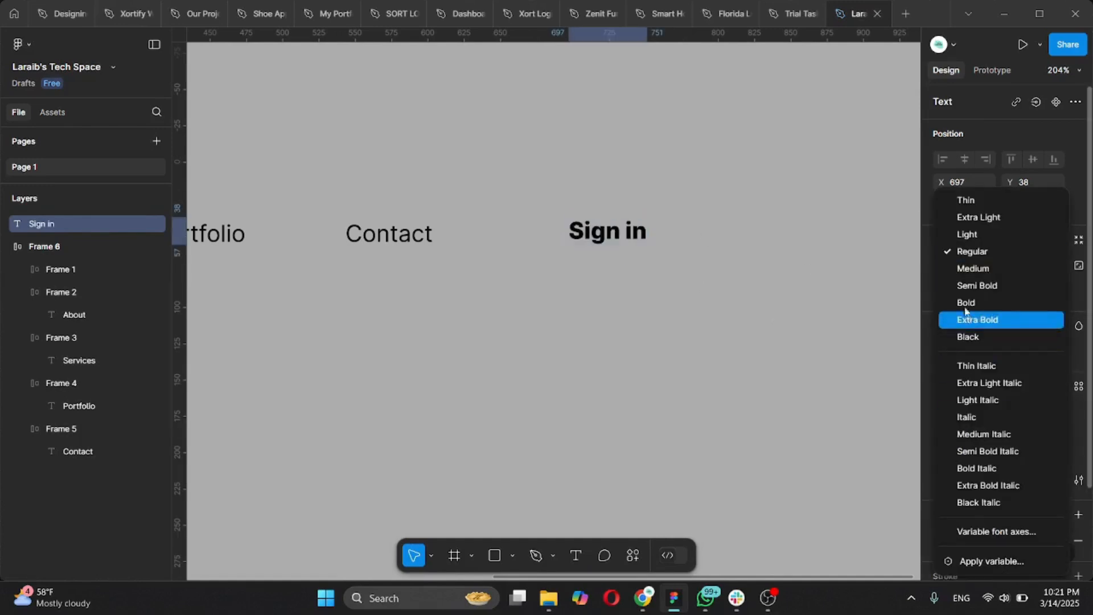
pyautogui.click(965, 306)
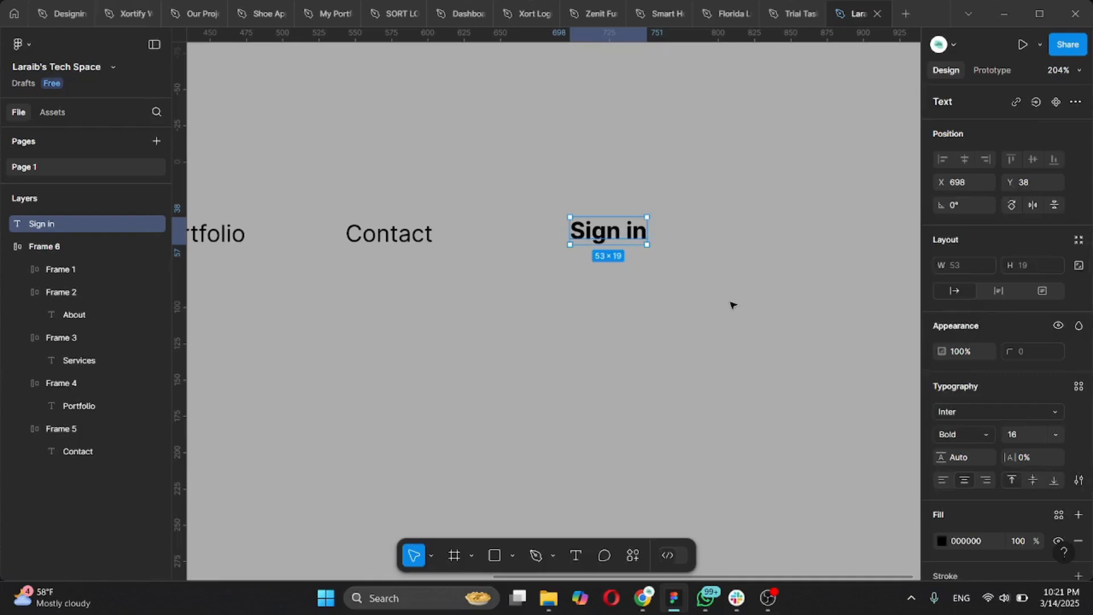
pyautogui.hotkey('shift', 'a')
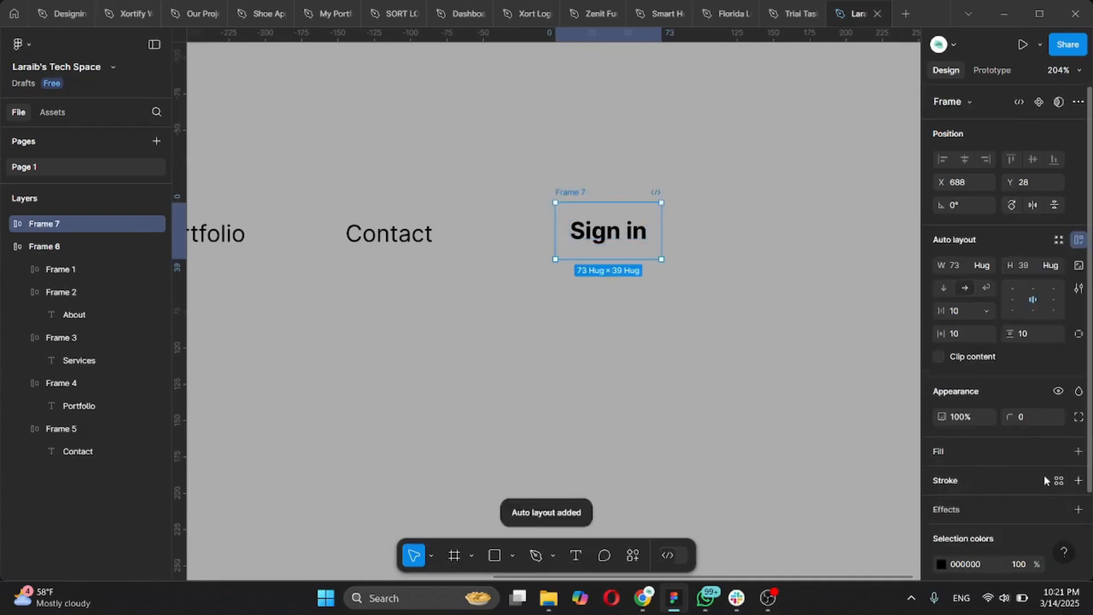
# Step: Give the Sign in frame a blue fill, 3B46DE
pyautogui.click(1078, 451)
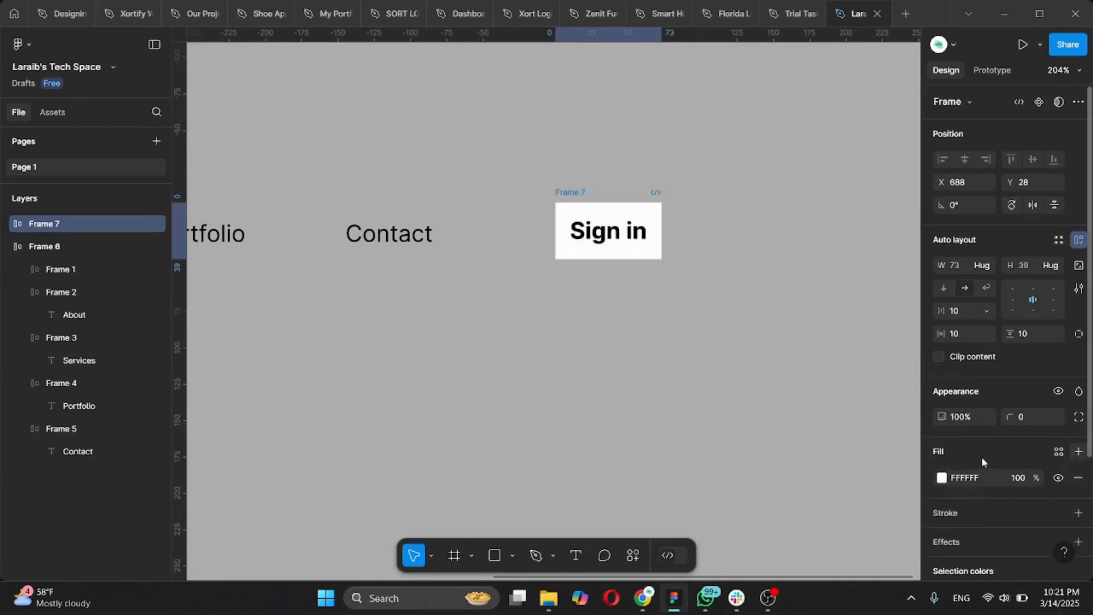
pyautogui.click(942, 478)
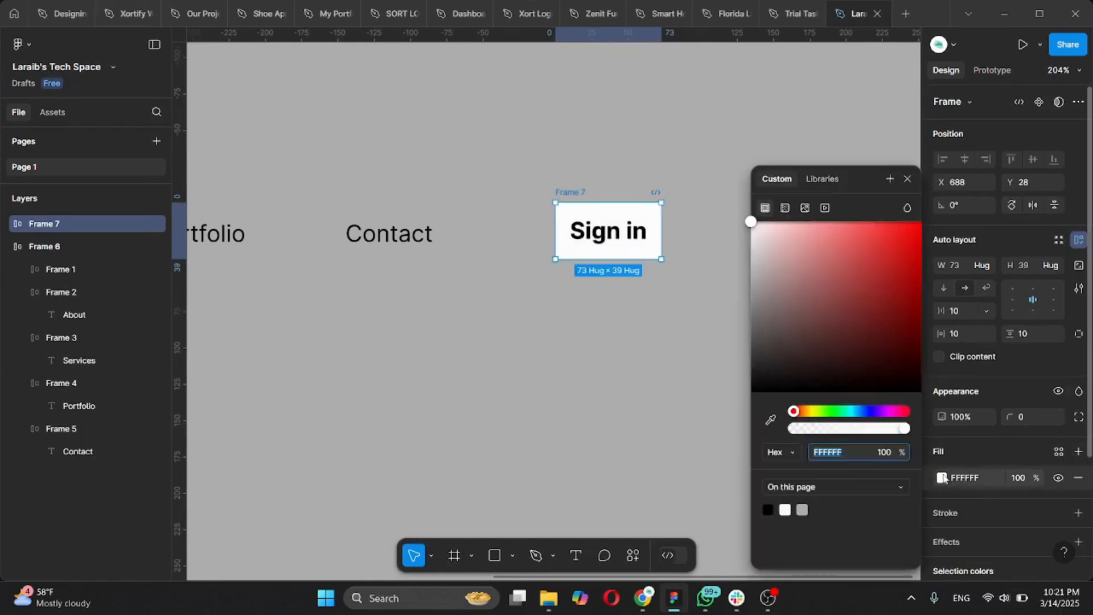
pyautogui.click(867, 411)
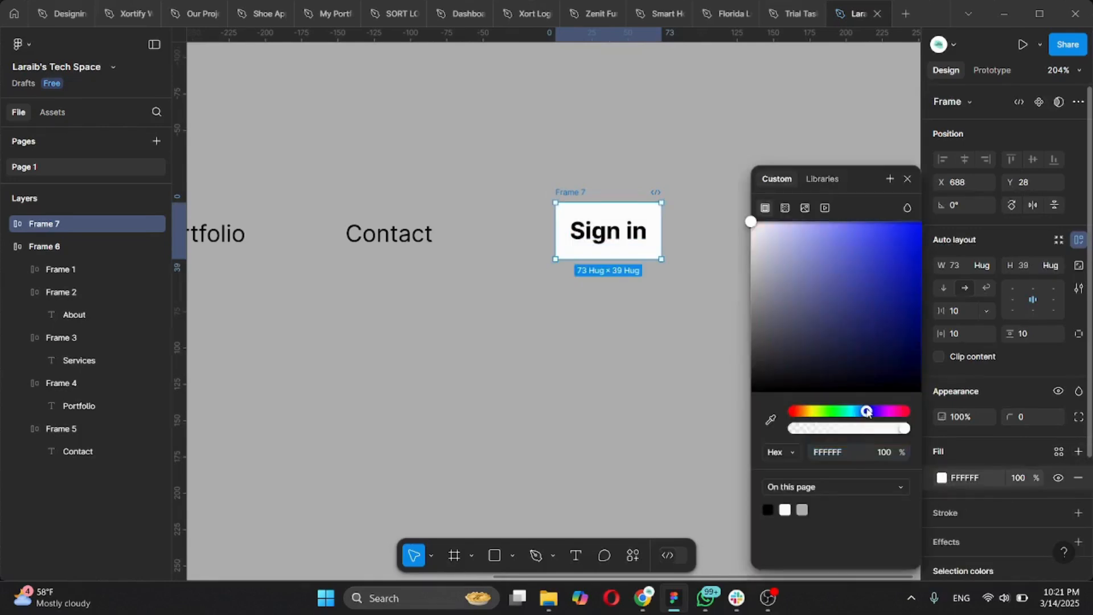
pyautogui.click(860, 267)
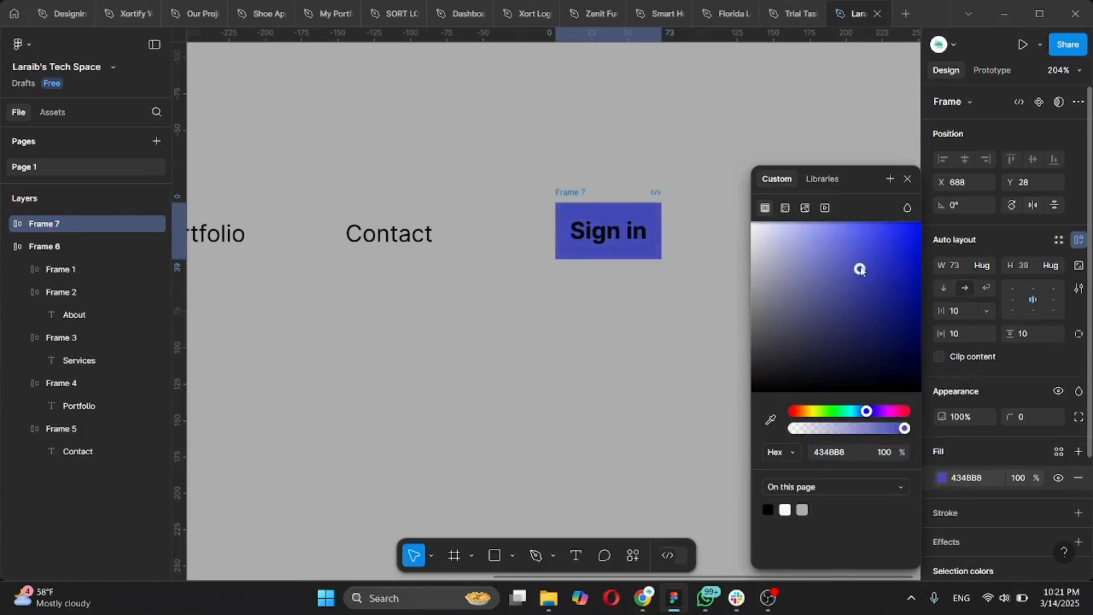
pyautogui.moveTo(872, 250); pyautogui.dragTo(877, 244)
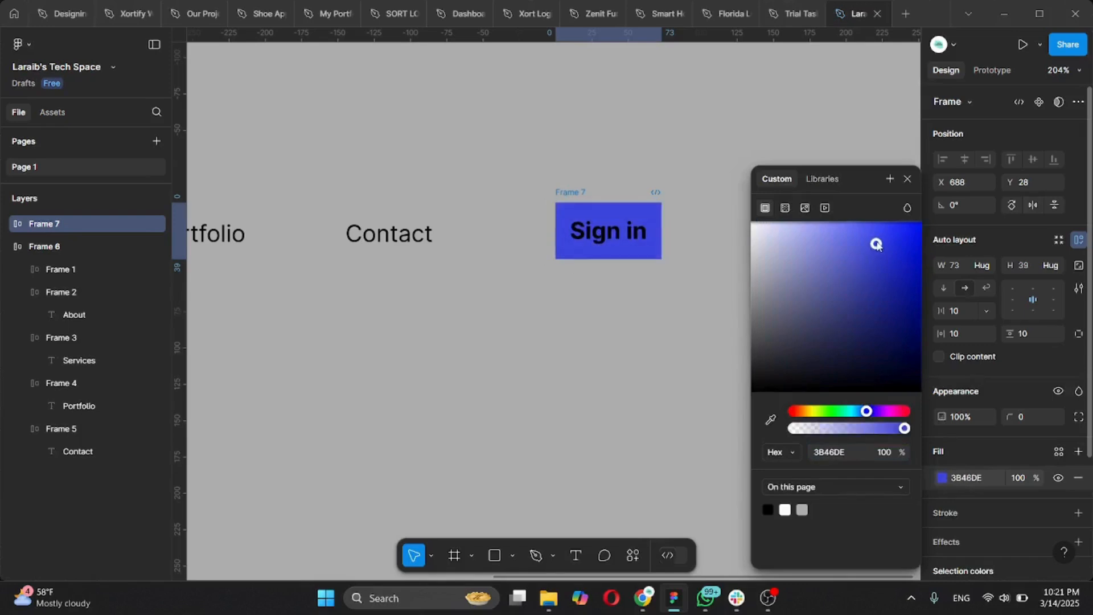
# Step: Set the corner radius of the Sign in frame to 12
pyautogui.click(1023, 416)
pyautogui.write('1')
pyautogui.press('Up')
pyautogui.press('Up')
pyautogui.press('Up')
pyautogui.press('Up')
pyautogui.press('Up')
pyautogui.press('Up')
pyautogui.press('Up')
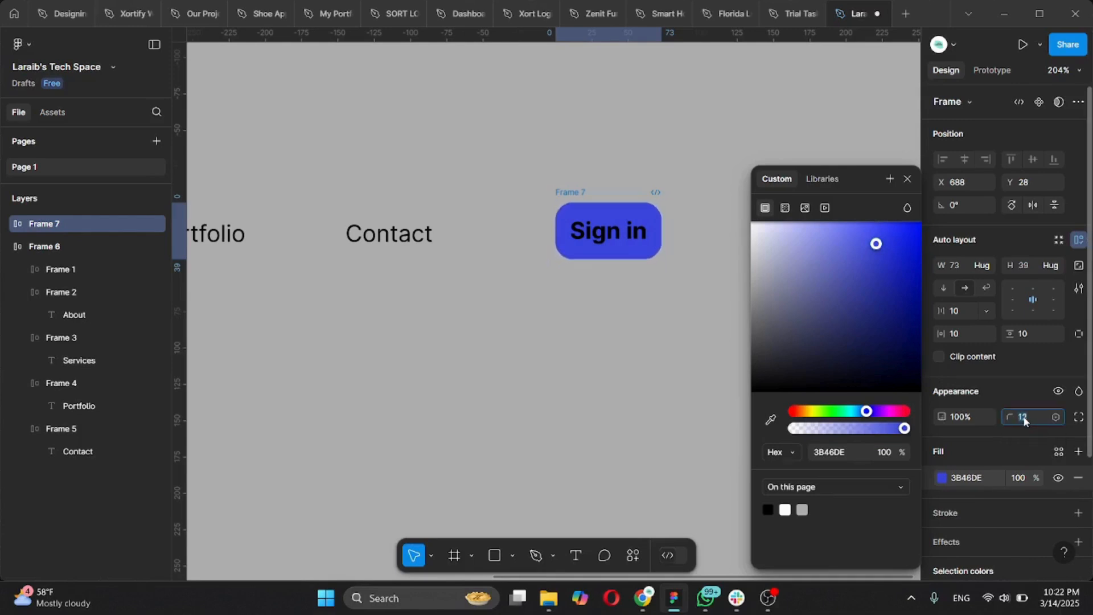
pyautogui.press('Up')
pyautogui.click(653, 309)
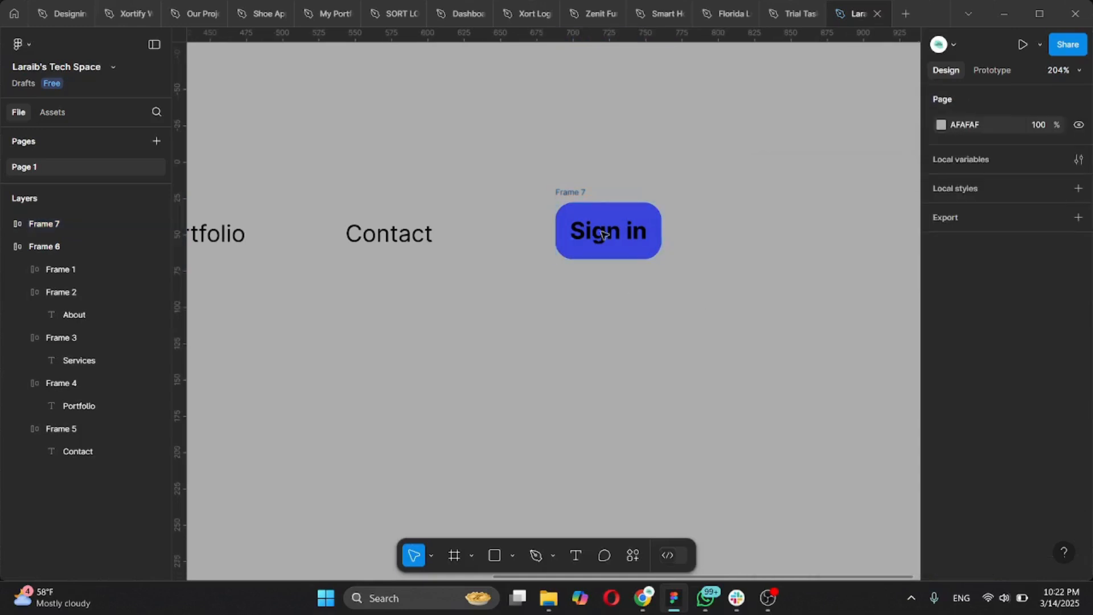
# Step: Widen the Sign in button to about 96 px by extending its right edge
pyautogui.click(660, 234)
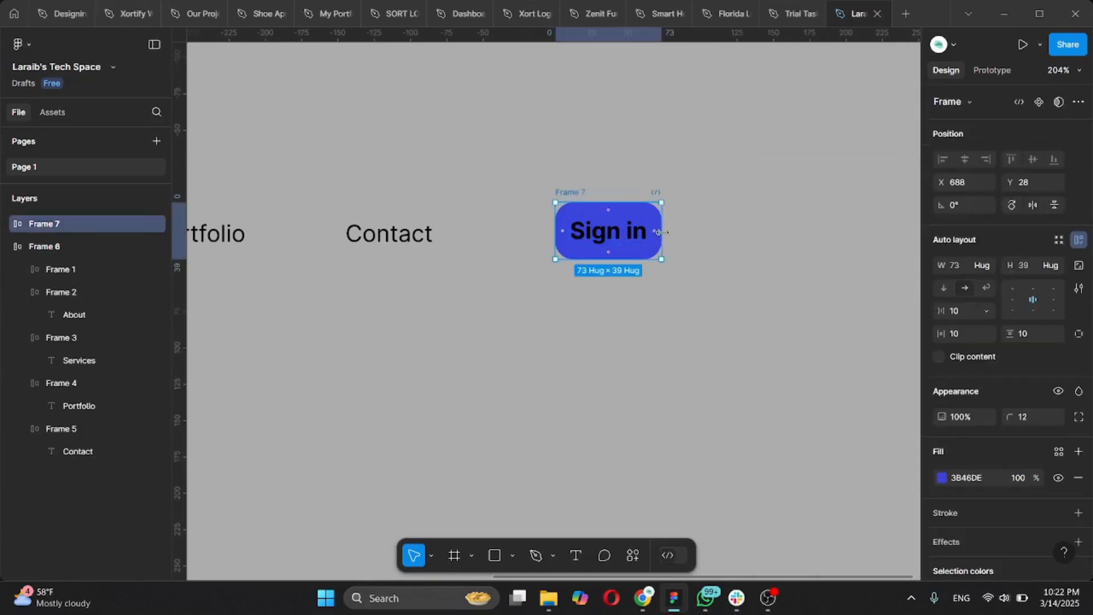
pyautogui.moveTo(670, 232); pyautogui.dragTo(695, 230)
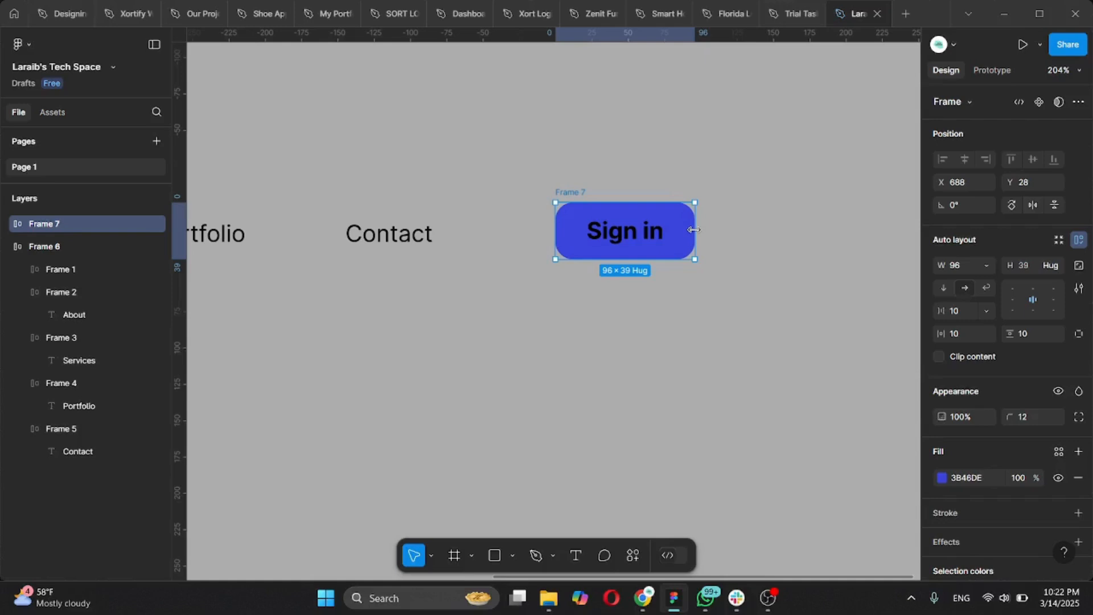
pyautogui.click(571, 312)
# Step: Align the menu frame and the Sign in button on their vertical centres
pyautogui.hscroll(-2, 572, 313)
pyautogui.scroll(-2, 573, 315)
pyautogui.scroll(-3, 571, 313)
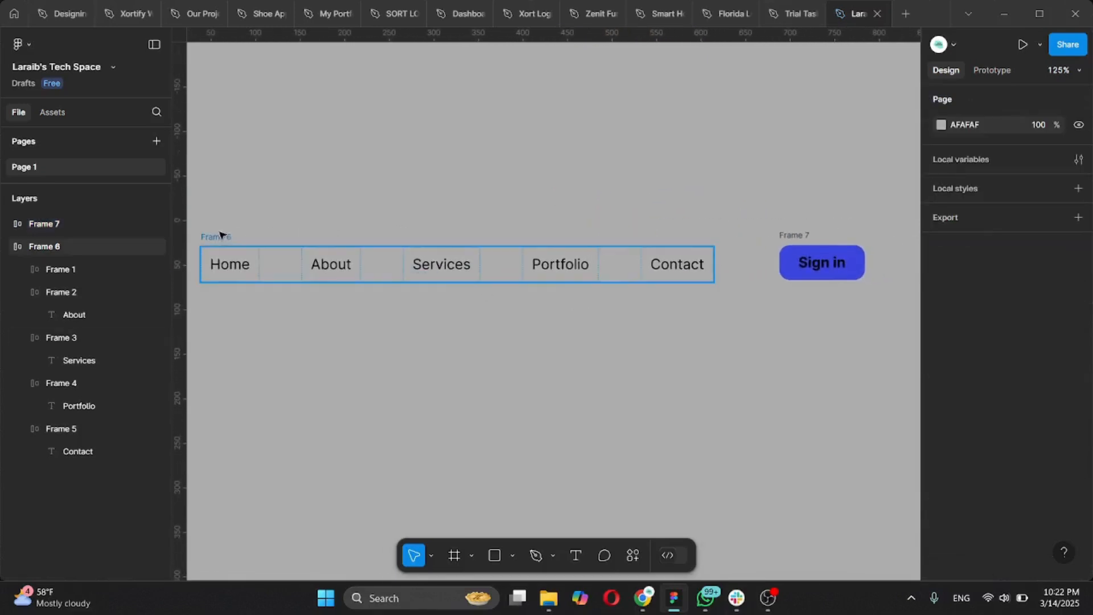
pyautogui.click(222, 235)
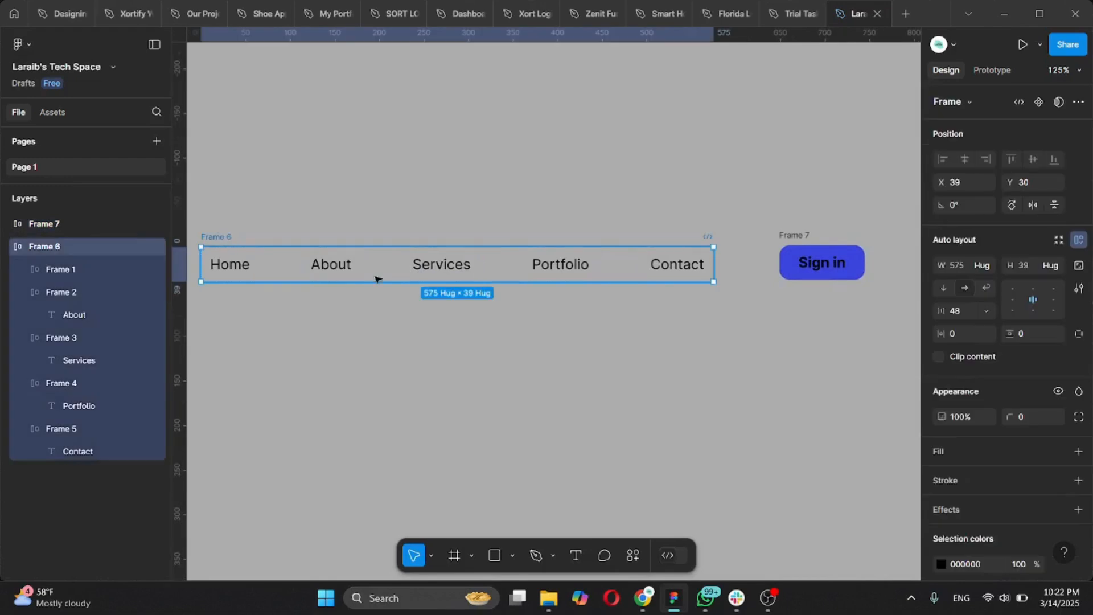
pyautogui.keyDown('shift'); pyautogui.click(791, 235); pyautogui.keyUp('shift')
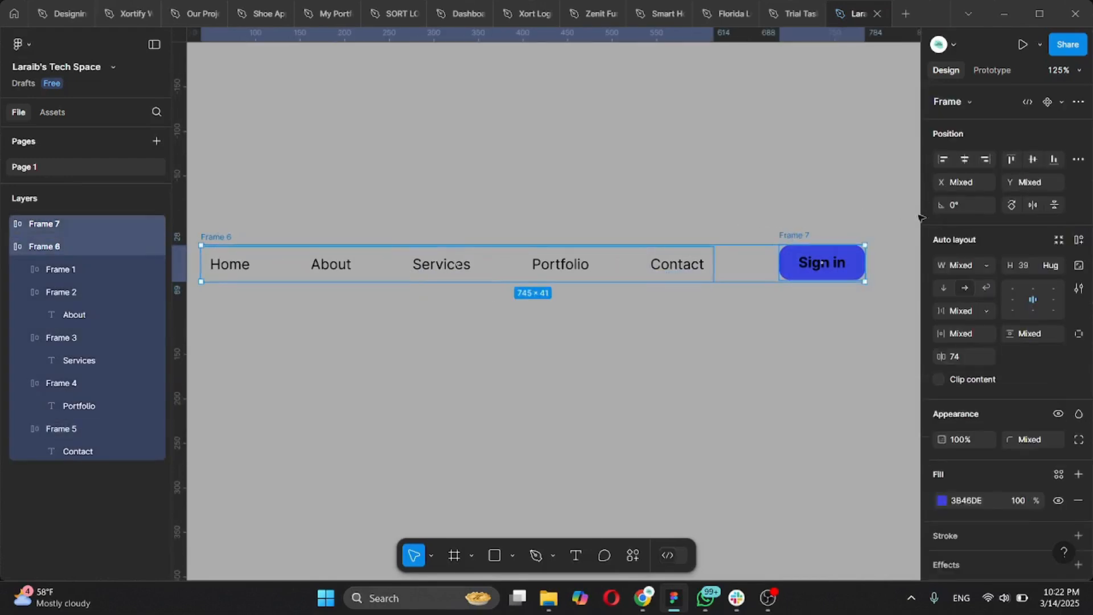
pyautogui.click(1035, 162)
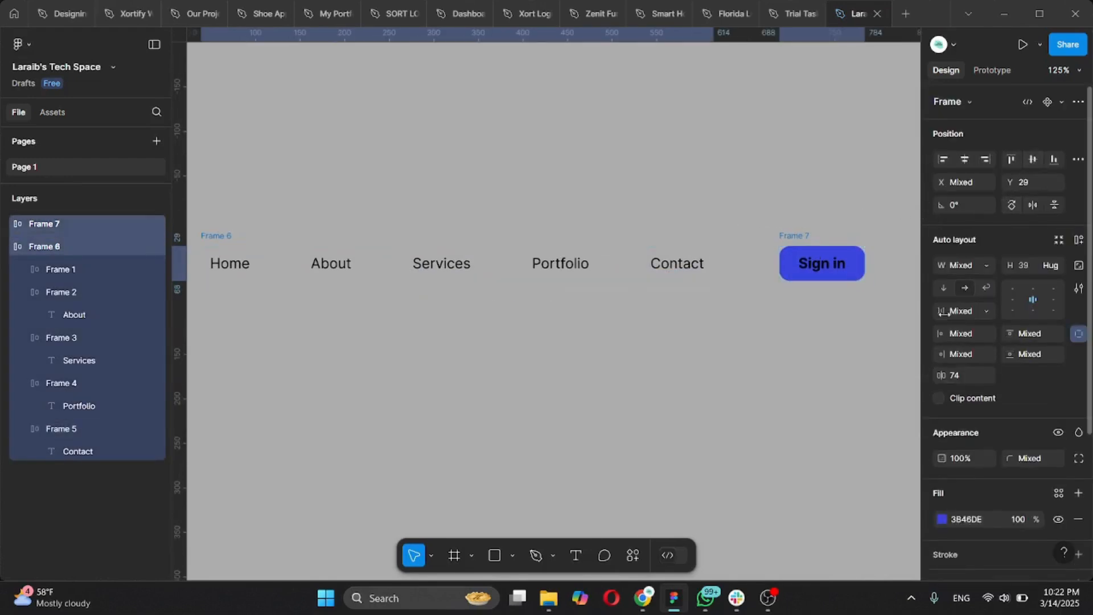
pyautogui.hotkey('shift', '0')
pyautogui.click(781, 330)
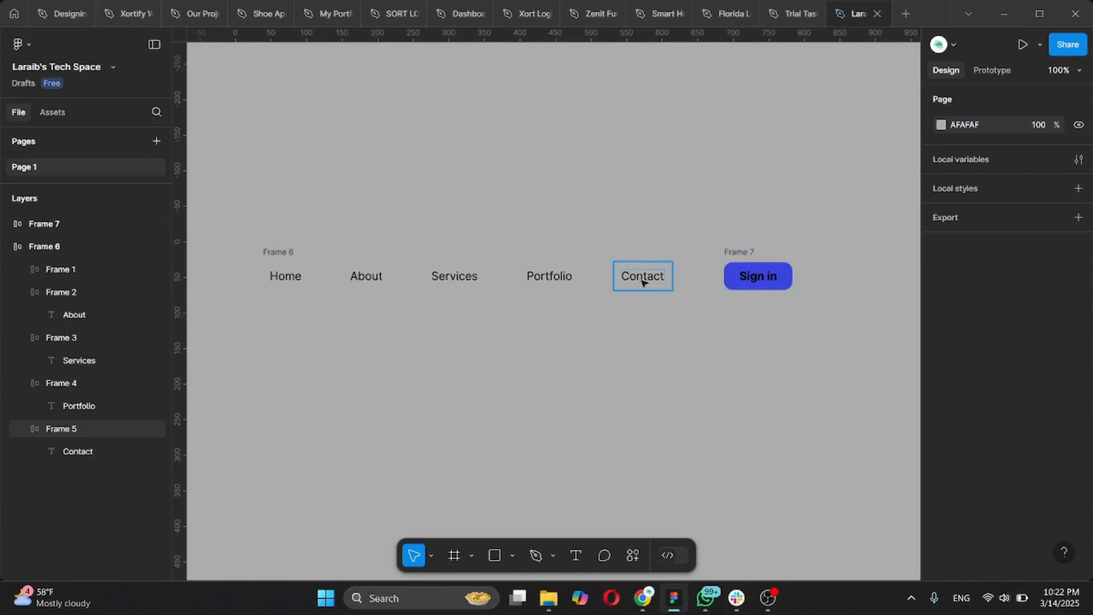
# Step: Nudge the Sign in button away from the menu, horizontally to X 718
pyautogui.click(736, 251)
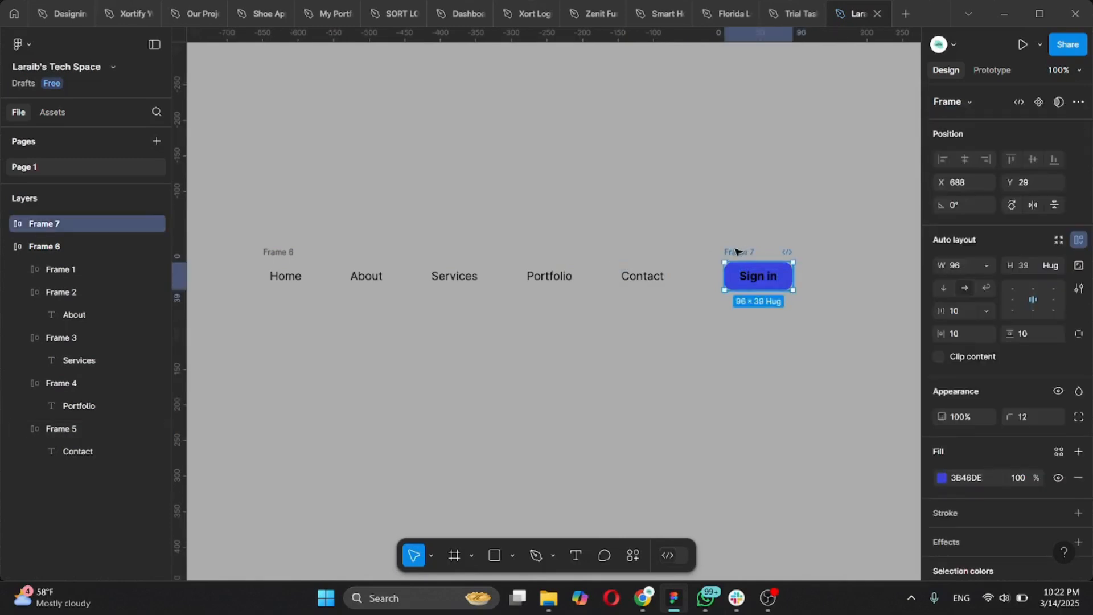
pyautogui.hotkey('shift', 'Right')
pyautogui.hotkey('shift', 'Right')
pyautogui.hotkey('shift', 'Right')
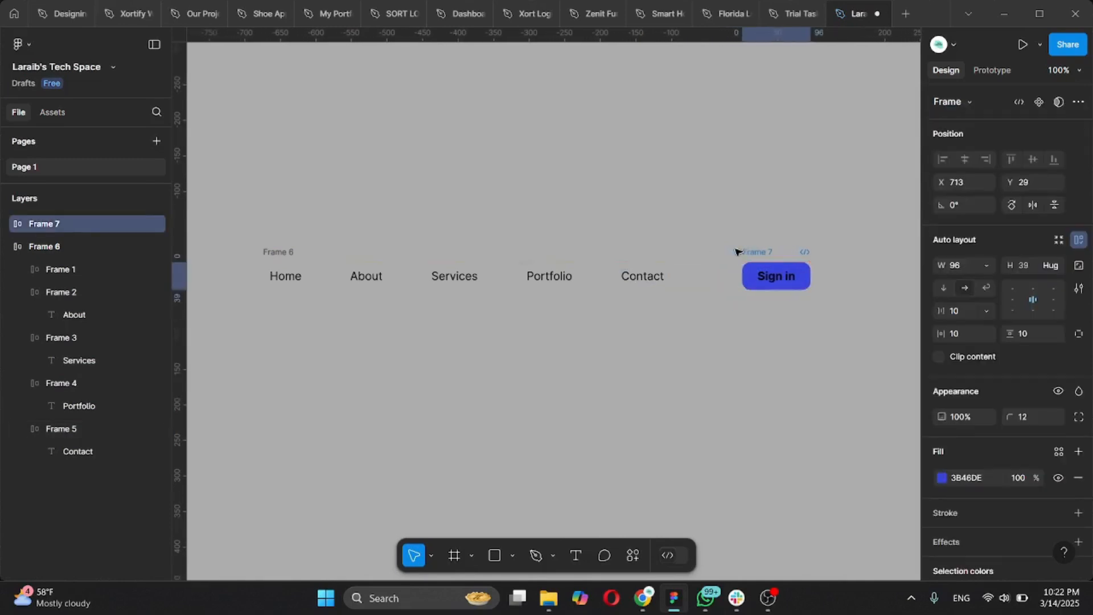
pyautogui.press('Right')
pyautogui.press('Right')
pyautogui.press('Right')
pyautogui.press('Right')
pyautogui.press('Right')
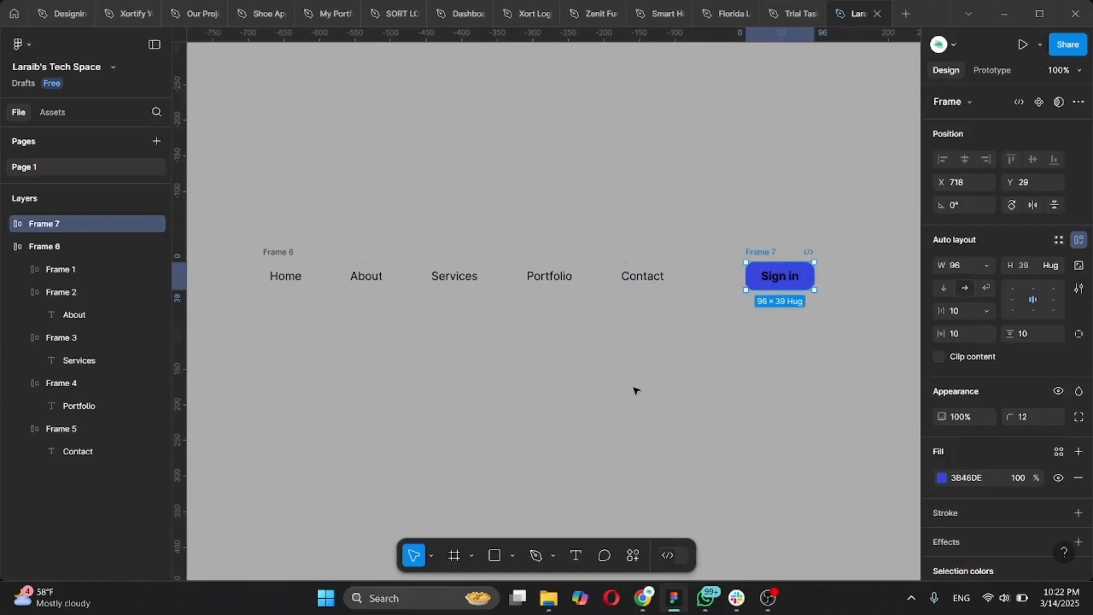
pyautogui.click(636, 391)
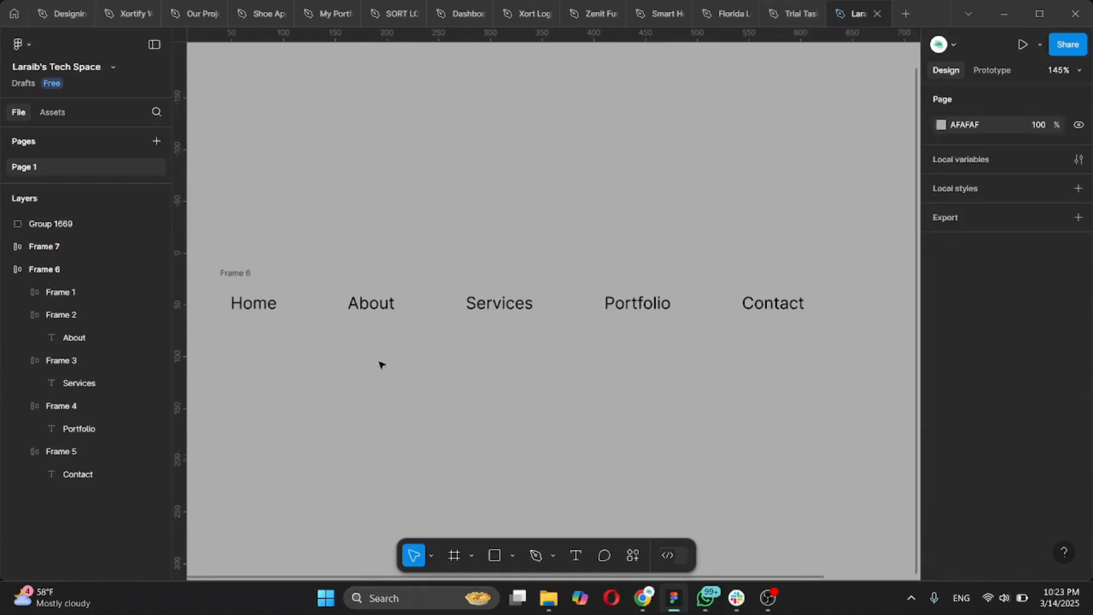
# Step: Move the round logo group to the left of the Home item, in line with the menu, at about X -157, Y 19
pyautogui.scroll(-2, 381, 365)
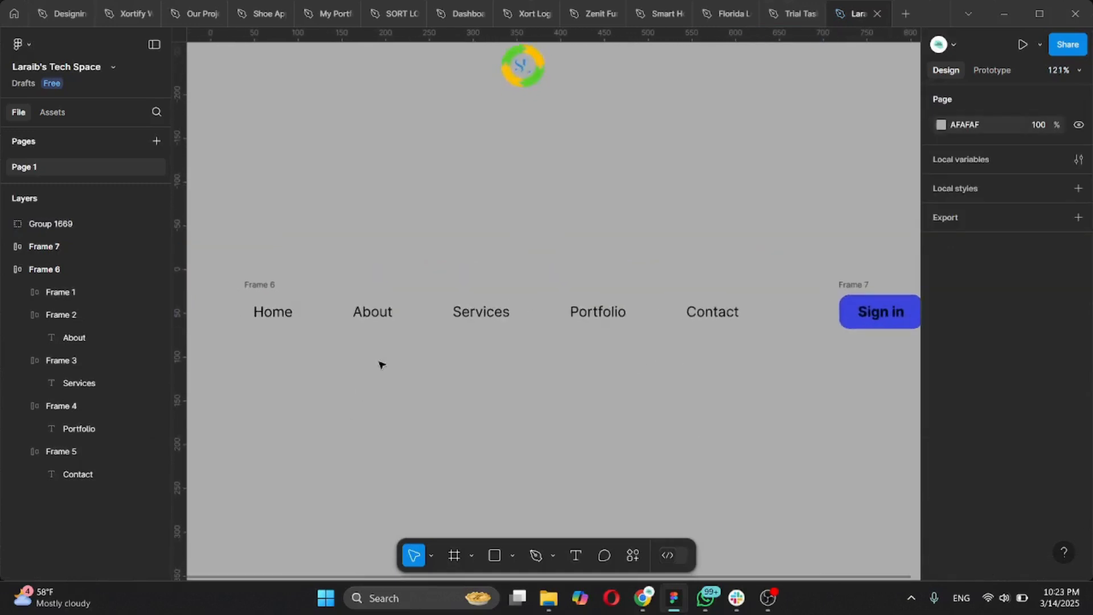
pyautogui.scroll(-2, 381, 365)
pyautogui.click(493, 138)
pyautogui.click(492, 139)
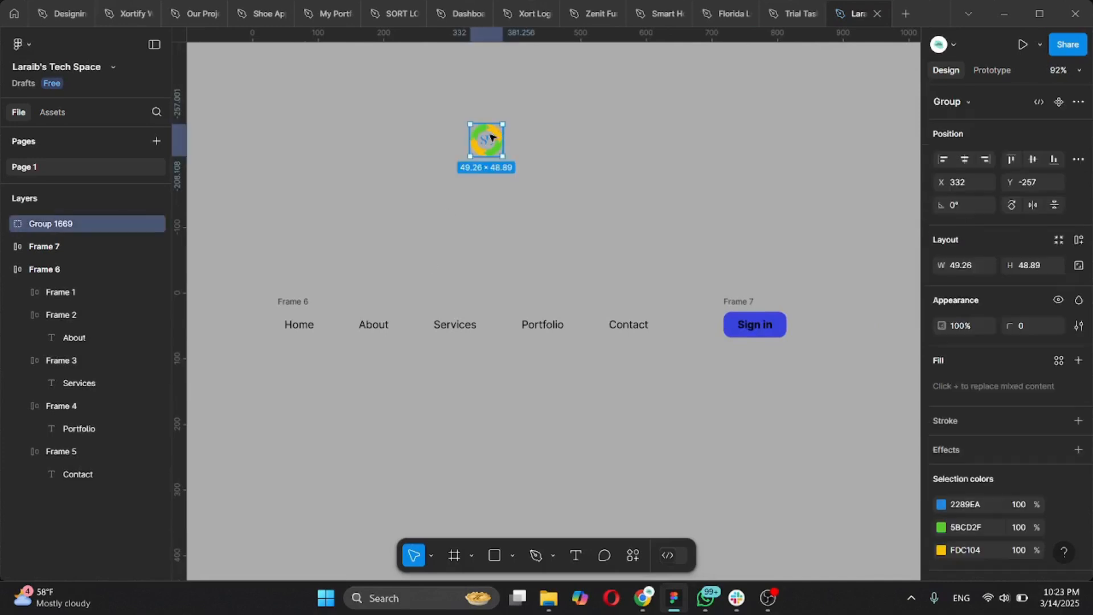
pyautogui.moveTo(488, 140); pyautogui.dragTo(256, 275)
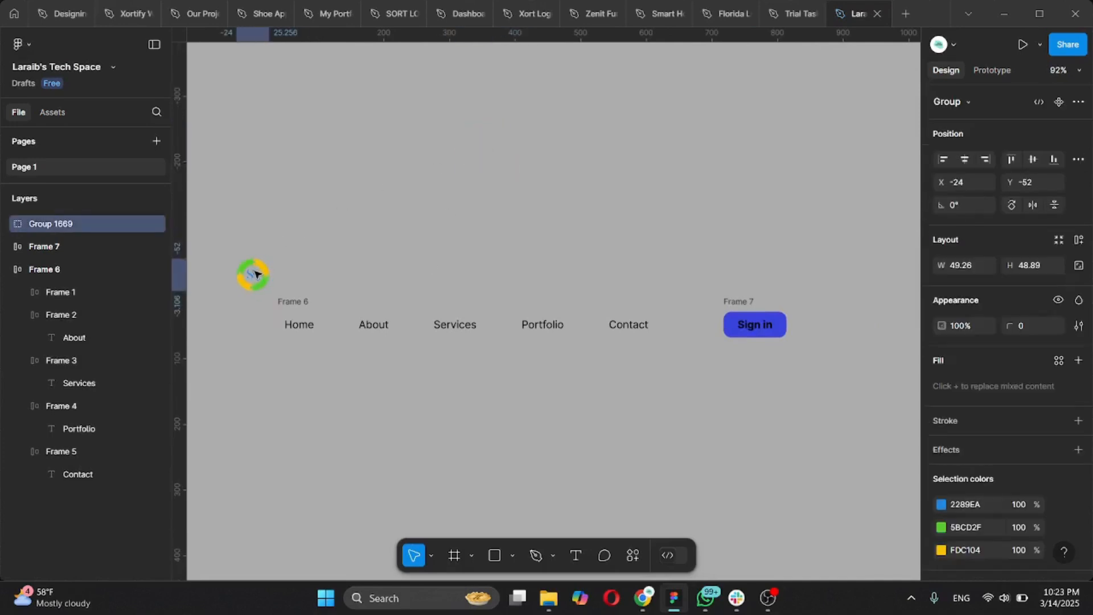
pyautogui.hscroll(-5, 254, 273)
pyautogui.moveTo(461, 290); pyautogui.dragTo(385, 329)
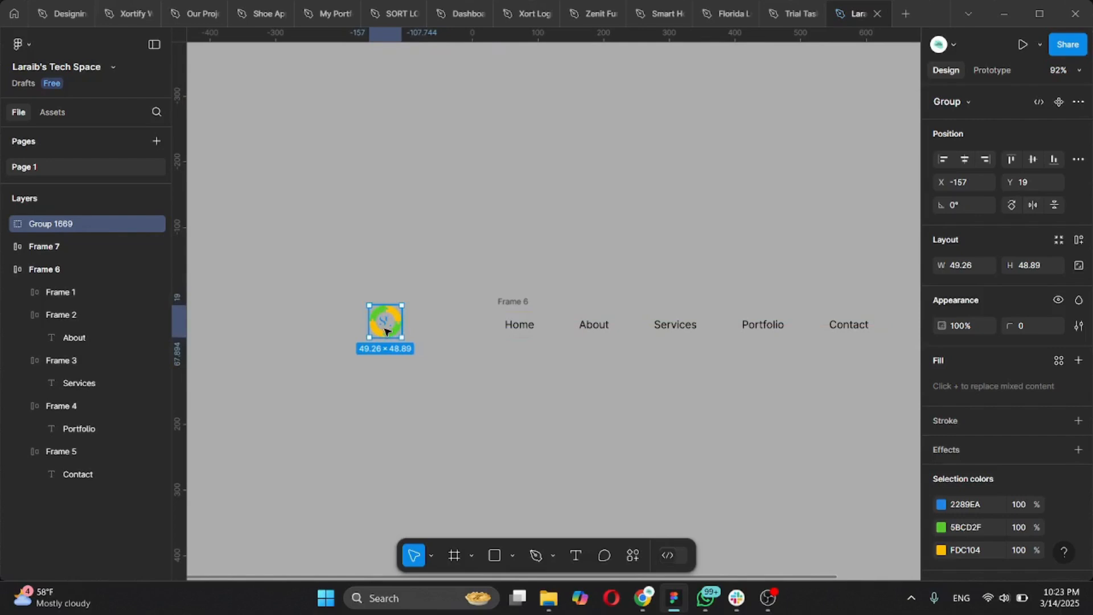
# Step: Try to wrap the logo group in its own auto-layout frame
pyautogui.hotkey('shift', 'a')
pyautogui.scroll(-3, 385, 332)
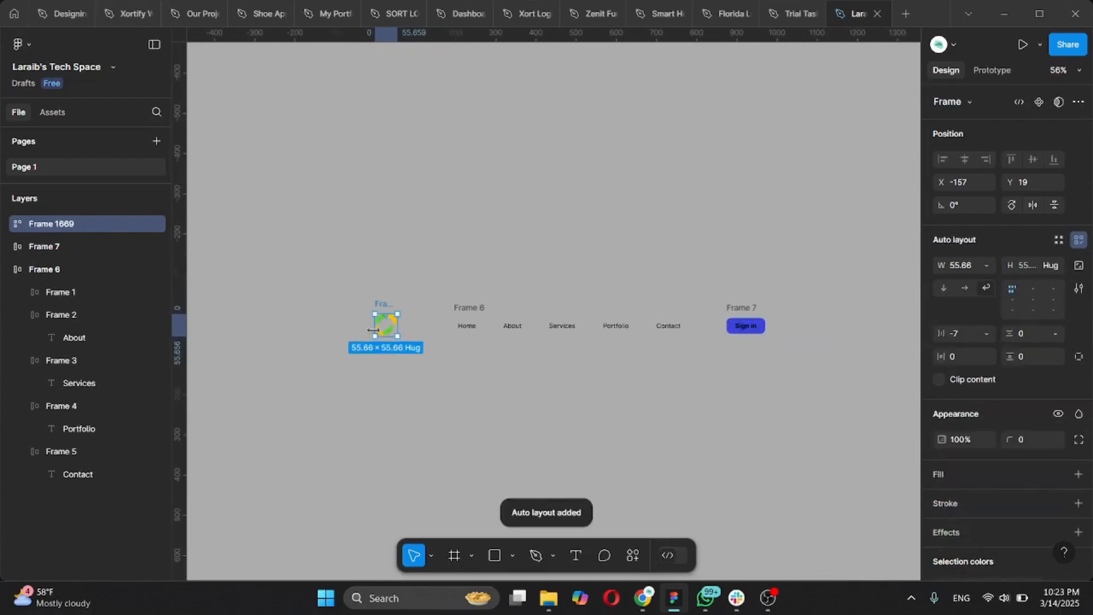
pyautogui.scroll(3, 373, 330)
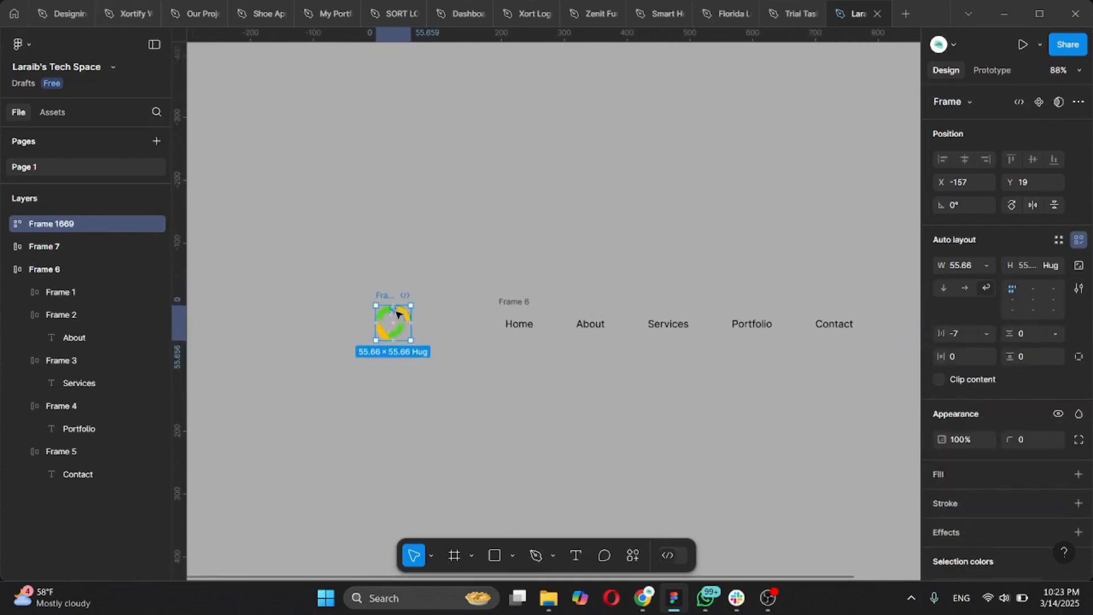
pyautogui.hotkey('ctrl', 'z')
pyautogui.click(298, 347)
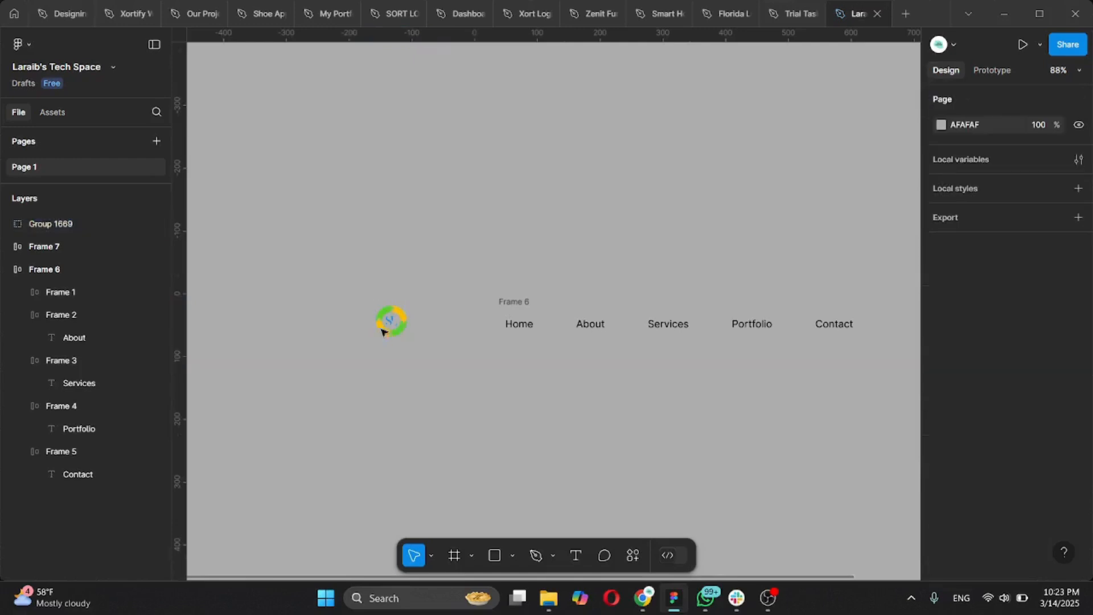
# Step: Ungroup the round logo left of the Home item into its separate parts
pyautogui.click(393, 323)
pyautogui.scroll(4, 391, 323)
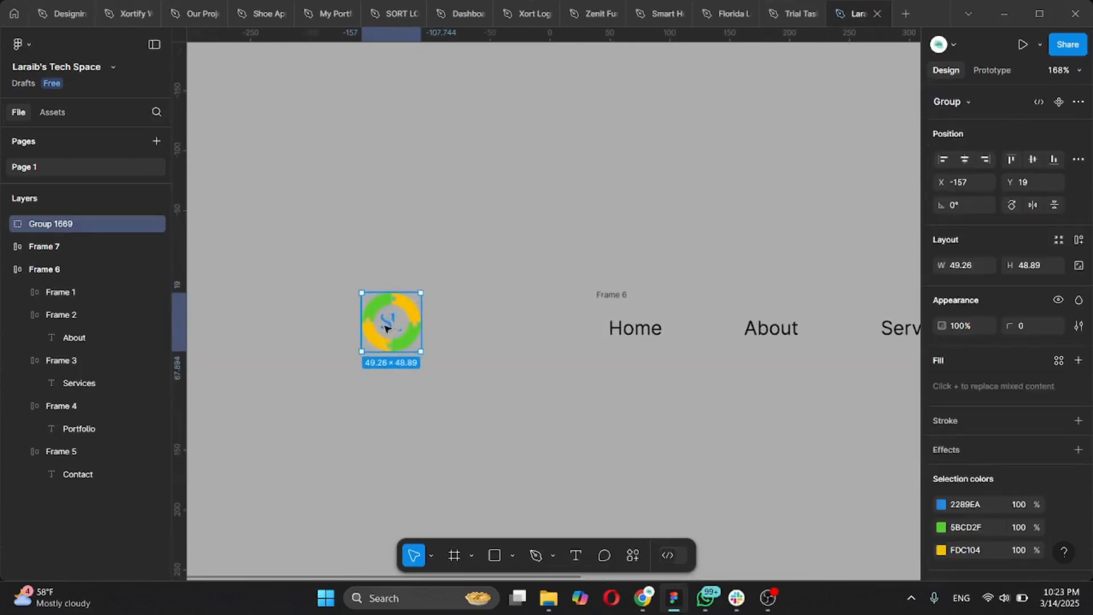
pyautogui.doubleClick(389, 325)
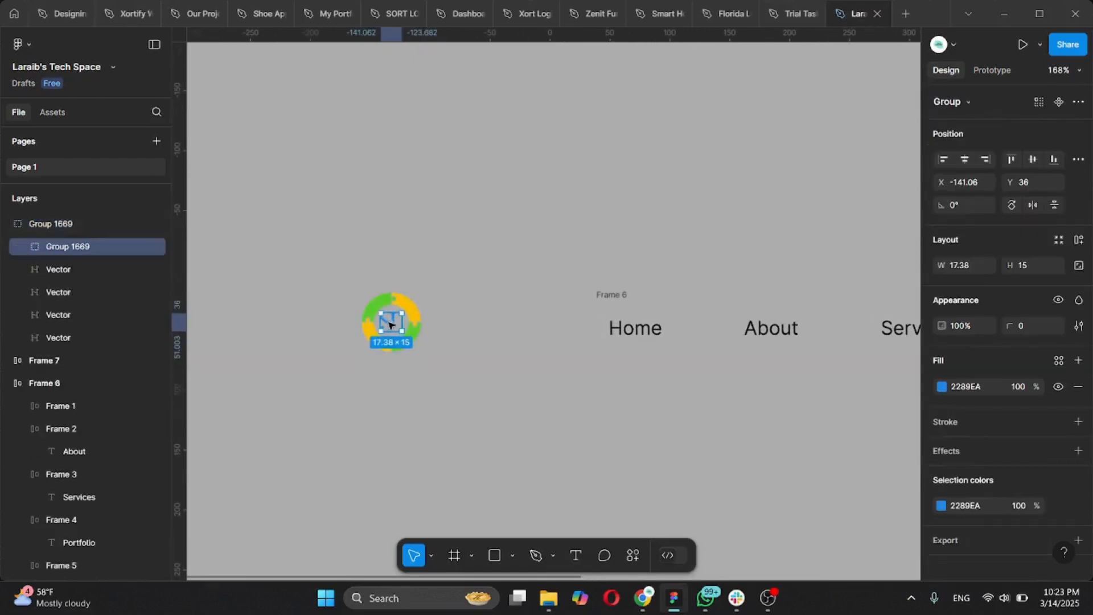
pyautogui.scroll(-1, 379, 322)
pyautogui.click(360, 319)
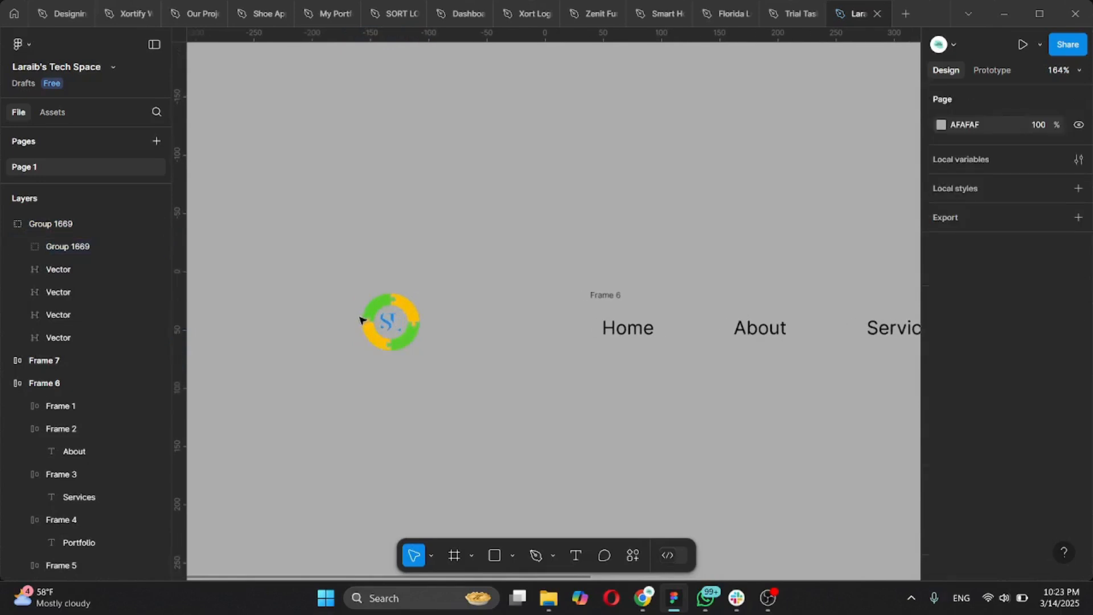
pyautogui.click(400, 318)
pyautogui.rightClick(400, 318)
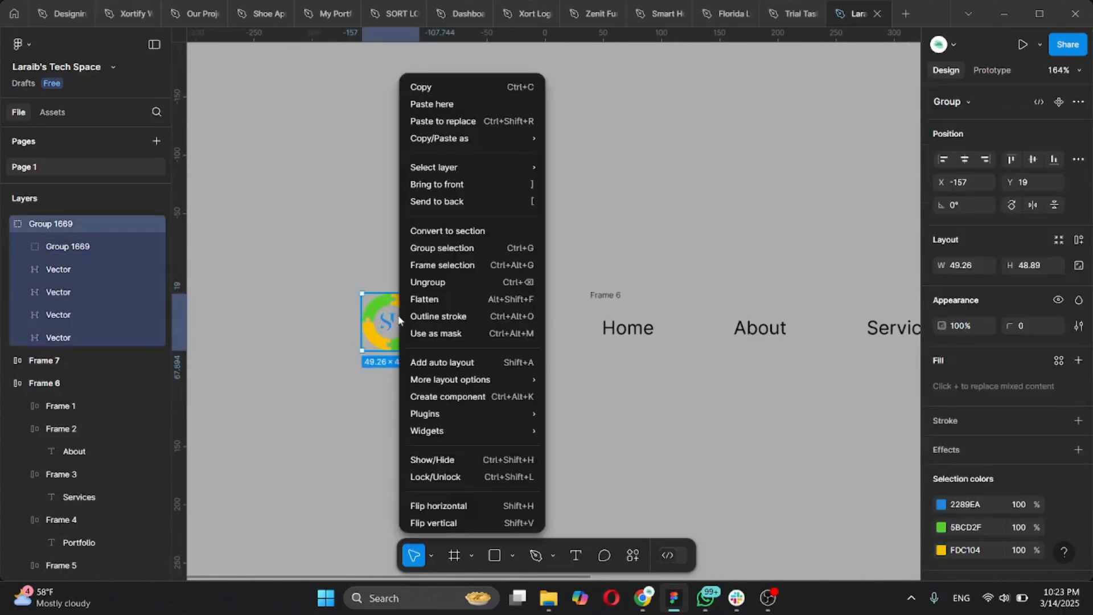
pyautogui.click(428, 282)
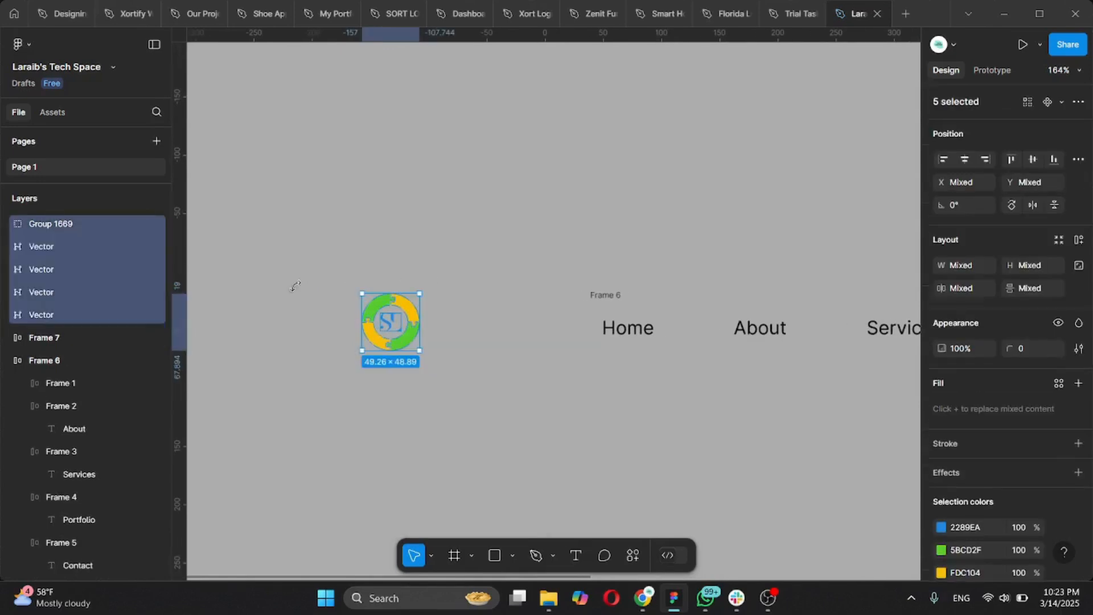
# Step: Select all the loose parts of the round logo and combine them into a single new group
pyautogui.click(326, 296)
pyautogui.moveTo(329, 288); pyautogui.dragTo(453, 375)
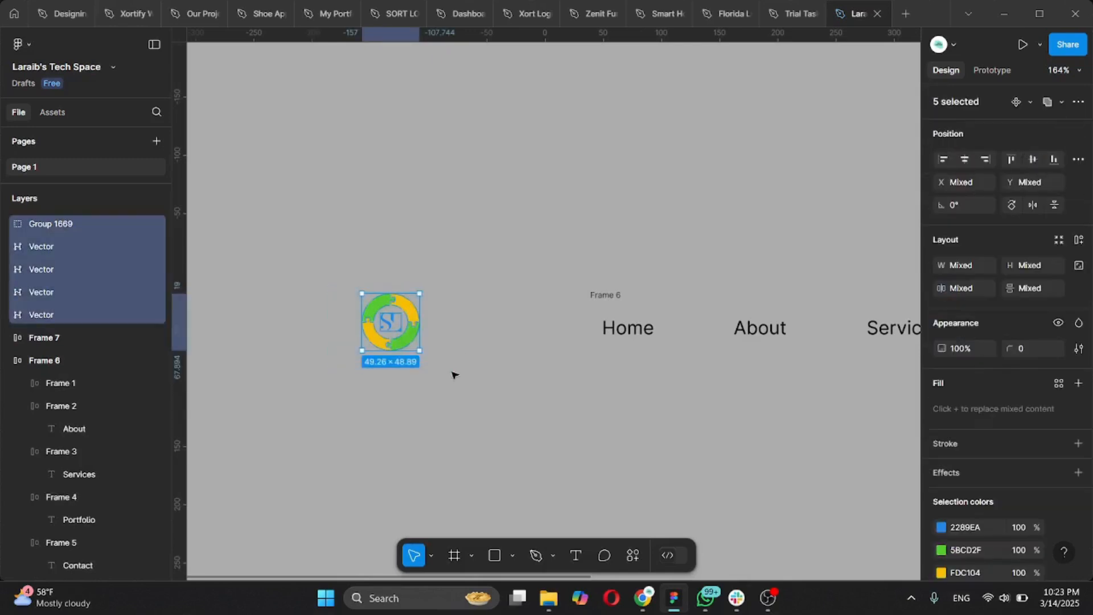
pyautogui.rightClick(391, 332)
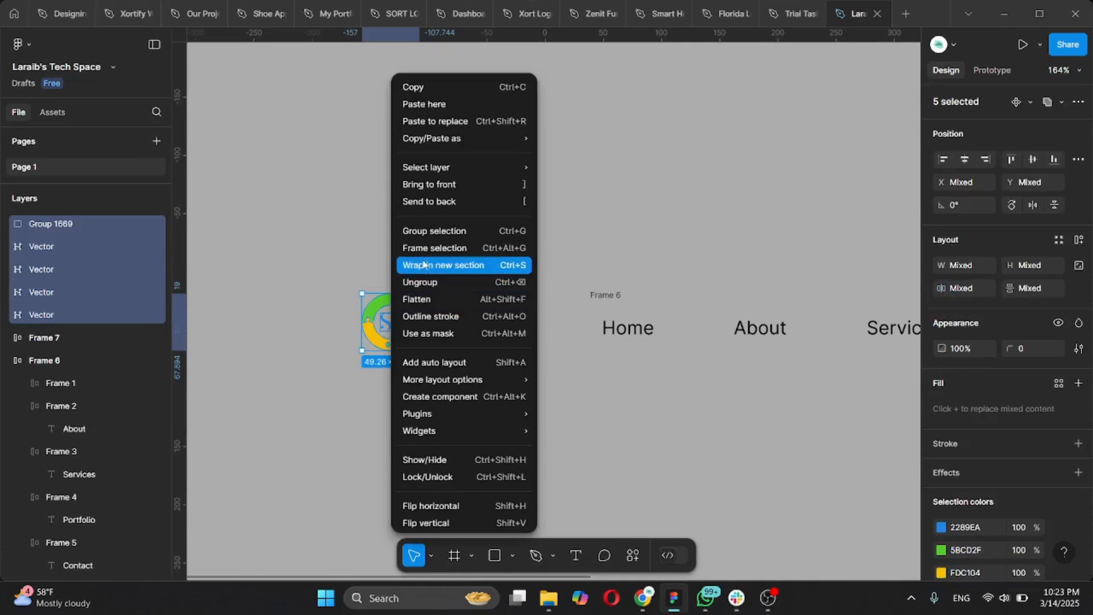
pyautogui.hotkey('ctrl', 'g')
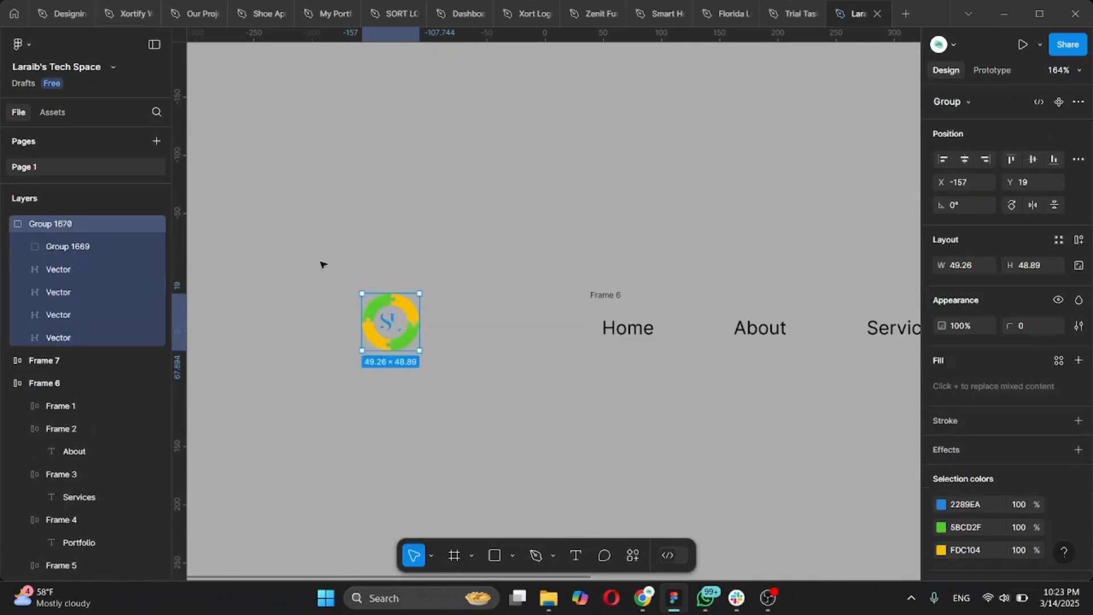
# Step: Try to add auto layout to the regrouped logo, and undo it
pyautogui.click(322, 265)
pyautogui.scroll(-2, 379, 313)
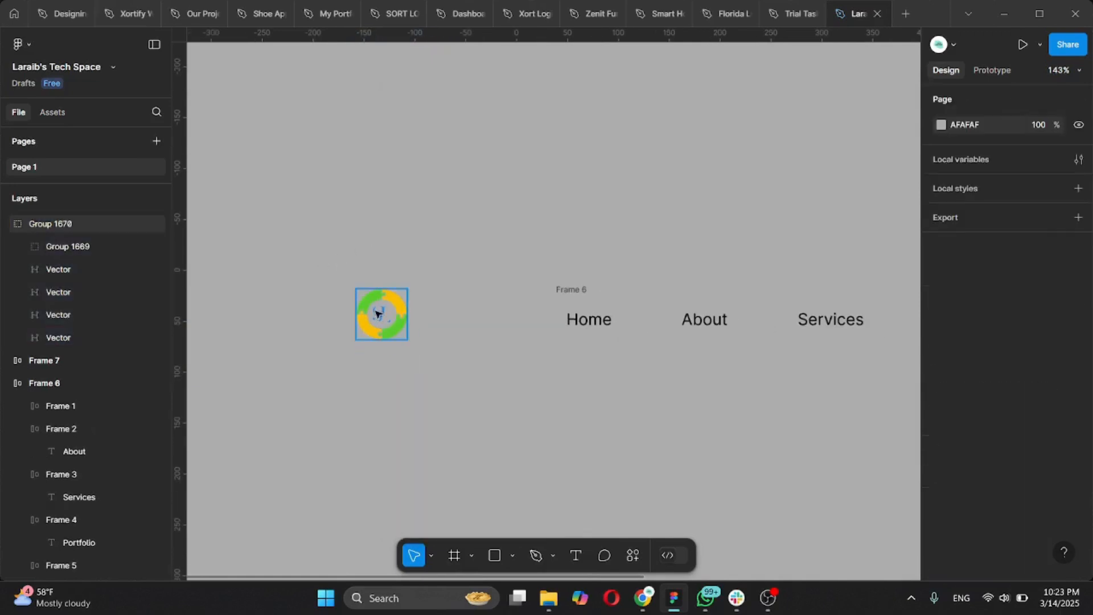
pyautogui.click(376, 314)
pyautogui.hotkey('shift', 'a')
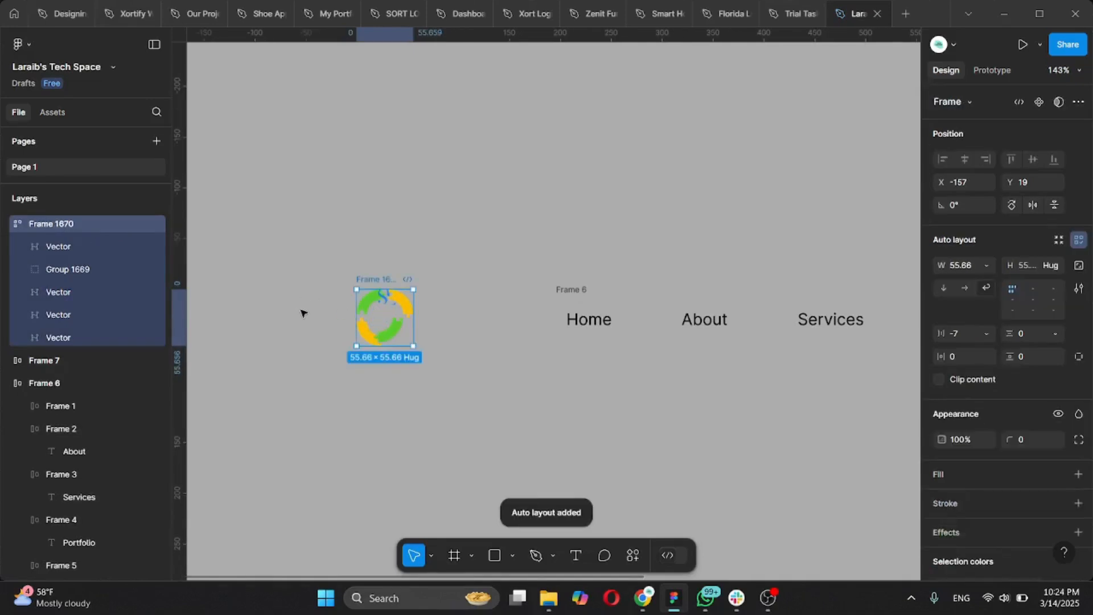
pyautogui.hotkey('ctrl', 'z')
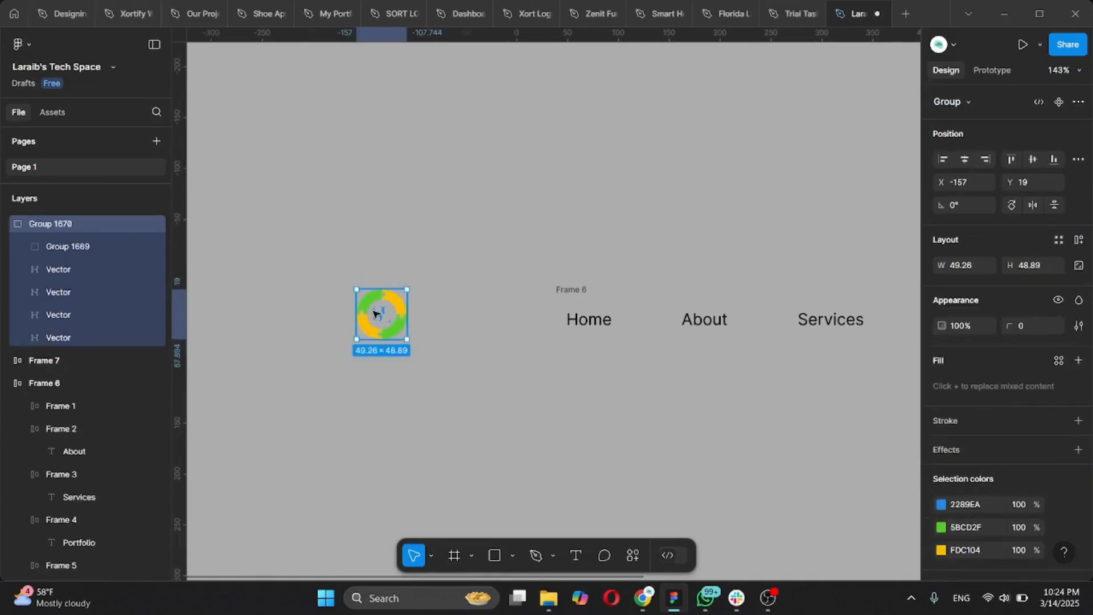
# Step: Delete the old logo group and move the replacement logo to the left of the Home item, at about X -95, Y 27
pyautogui.press('Delete')
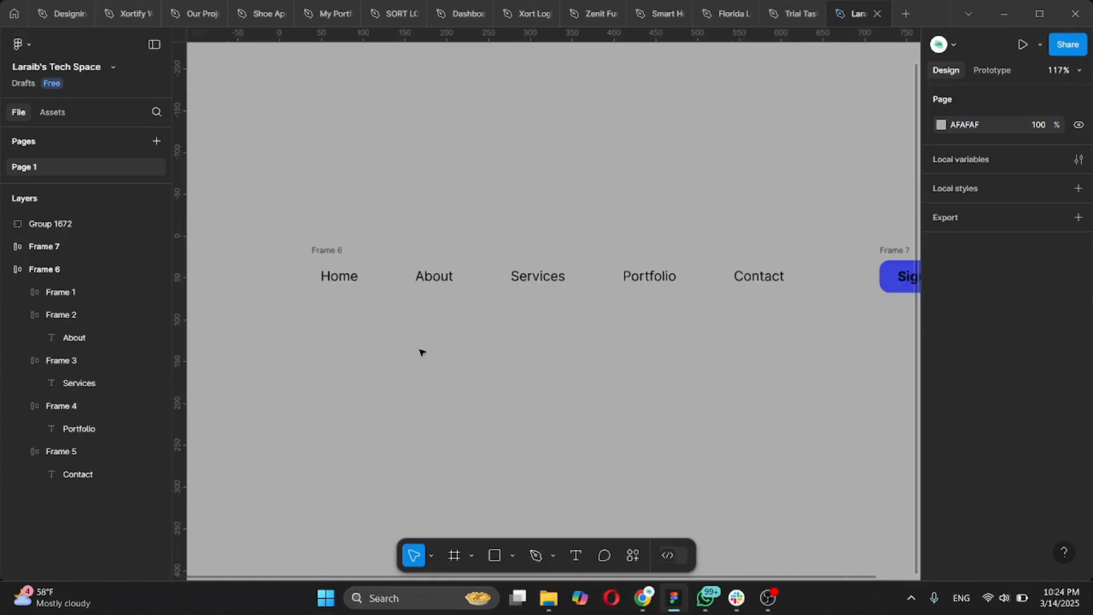
pyautogui.scroll(-5, 421, 352)
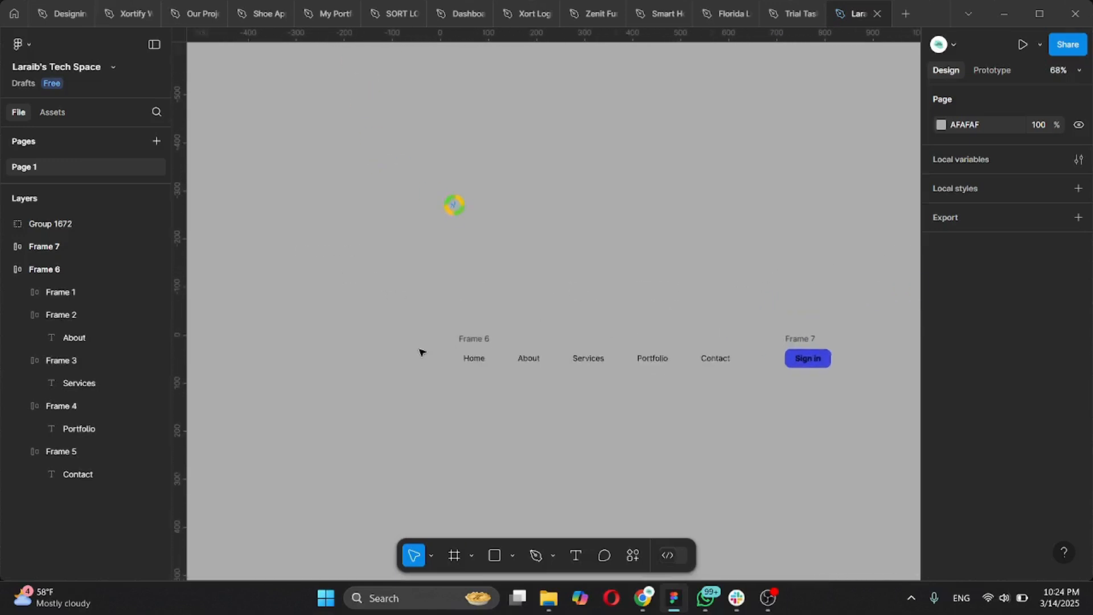
pyautogui.click(465, 214)
pyautogui.moveTo(465, 210); pyautogui.dragTo(412, 367)
pyautogui.scroll(5, 420, 366)
pyautogui.scroll(-2, 437, 365)
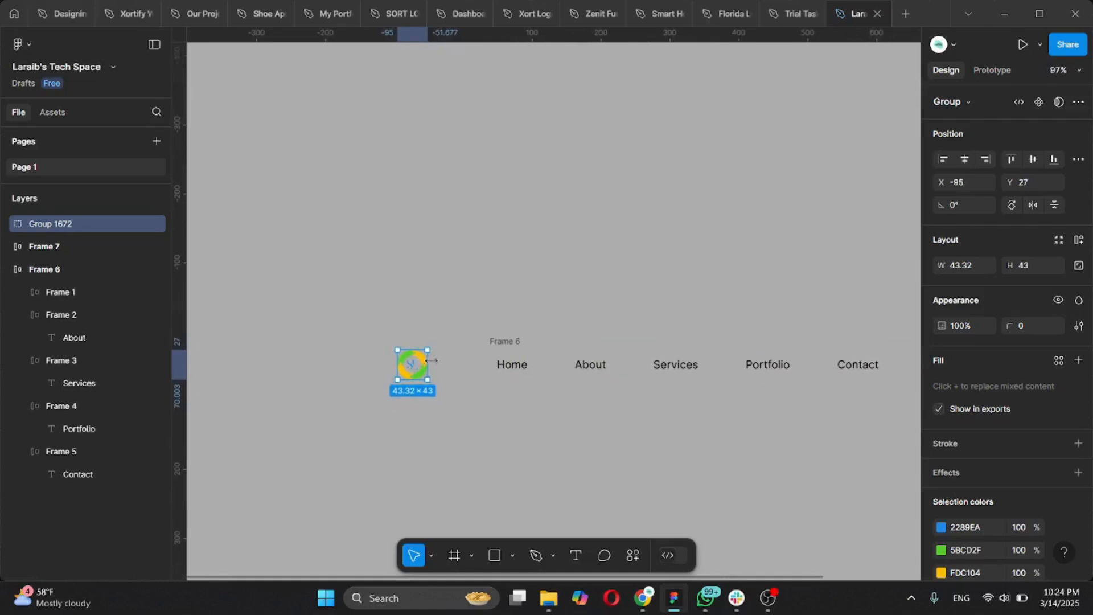
# Step: Add auto layout to the logo and distribute the logo, menu and Sign in frames with equal horizontal spacing
pyautogui.hotkey('shift', 'a')
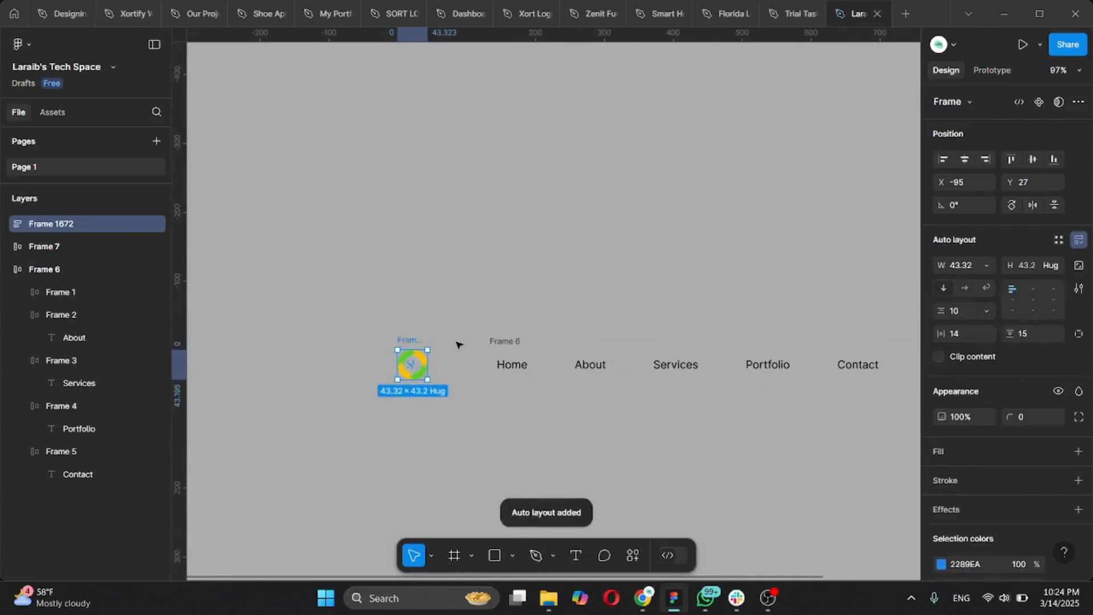
pyautogui.hscroll(2, 472, 343)
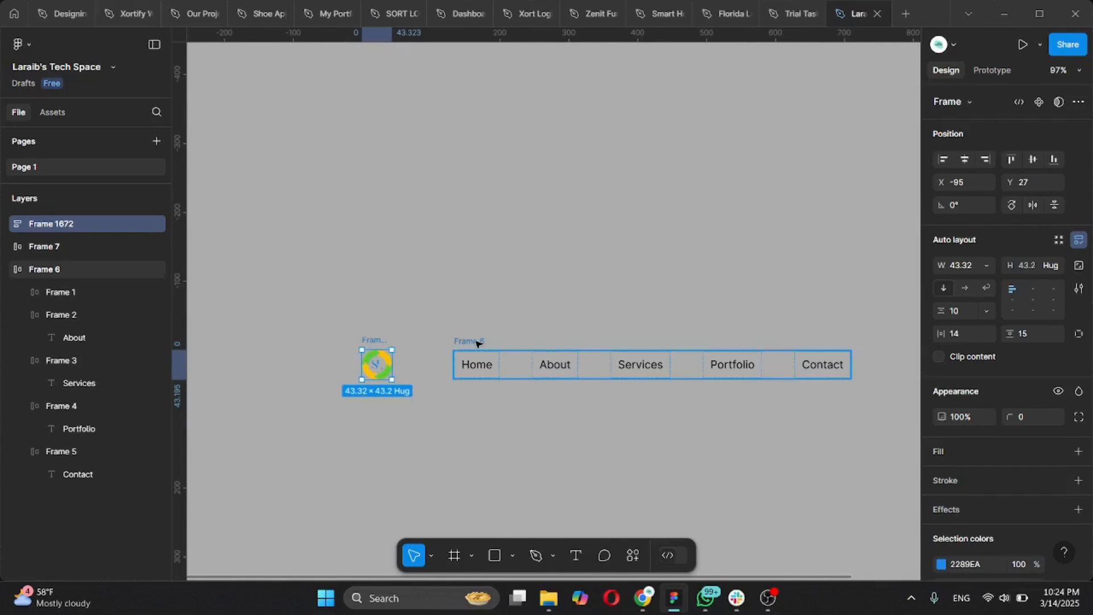
pyautogui.keyDown('shift'); pyautogui.click(477, 342); pyautogui.keyUp('shift')
pyautogui.hscroll(8, 477, 343)
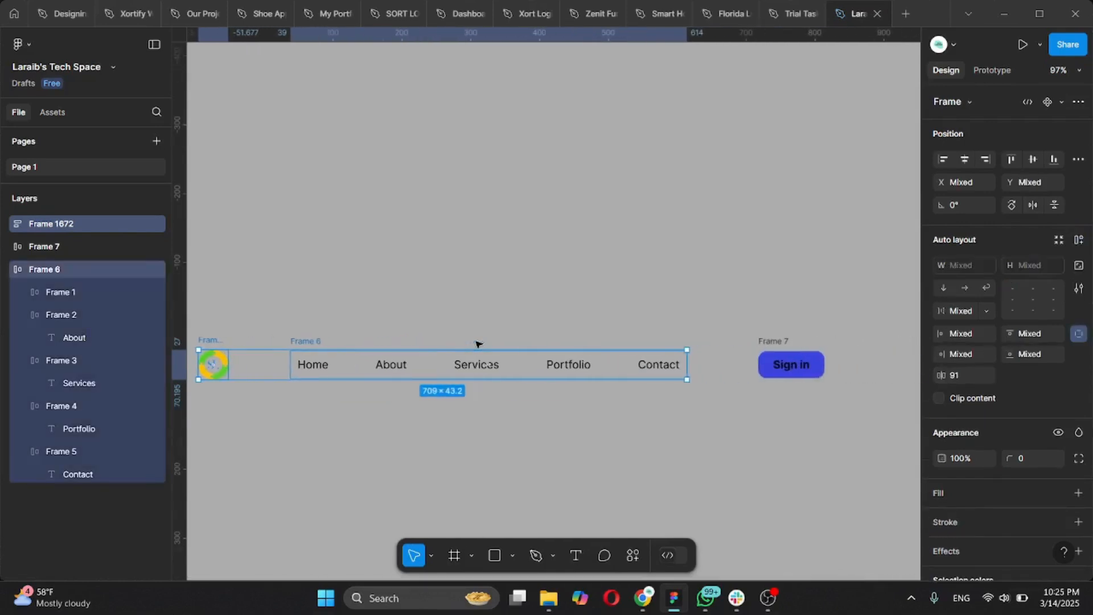
pyautogui.keyDown('shift'); pyautogui.click(768, 342); pyautogui.keyUp('shift')
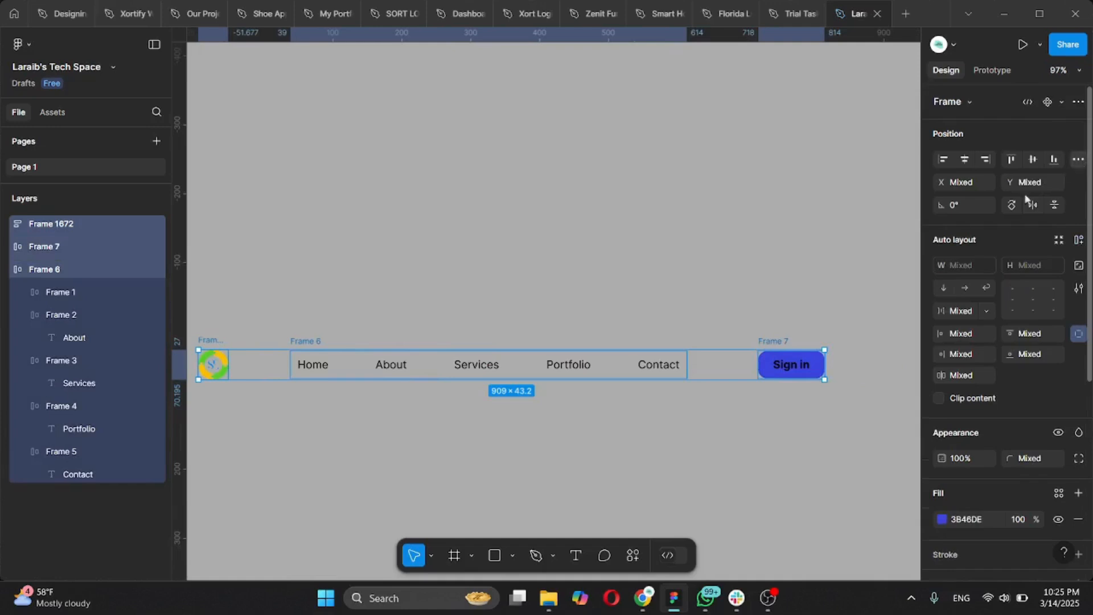
pyautogui.click(1078, 160)
pyautogui.click(945, 221)
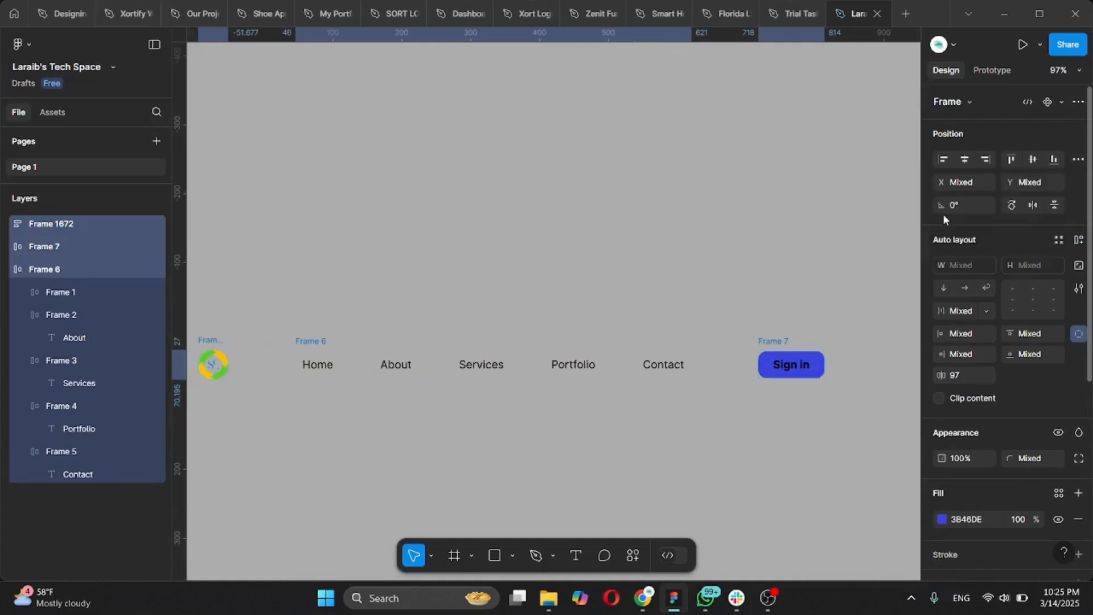
# Step: Increase the horizontal spacing between the logo, menu and Sign in frames to 114
pyautogui.scroll(-2, 886, 354)
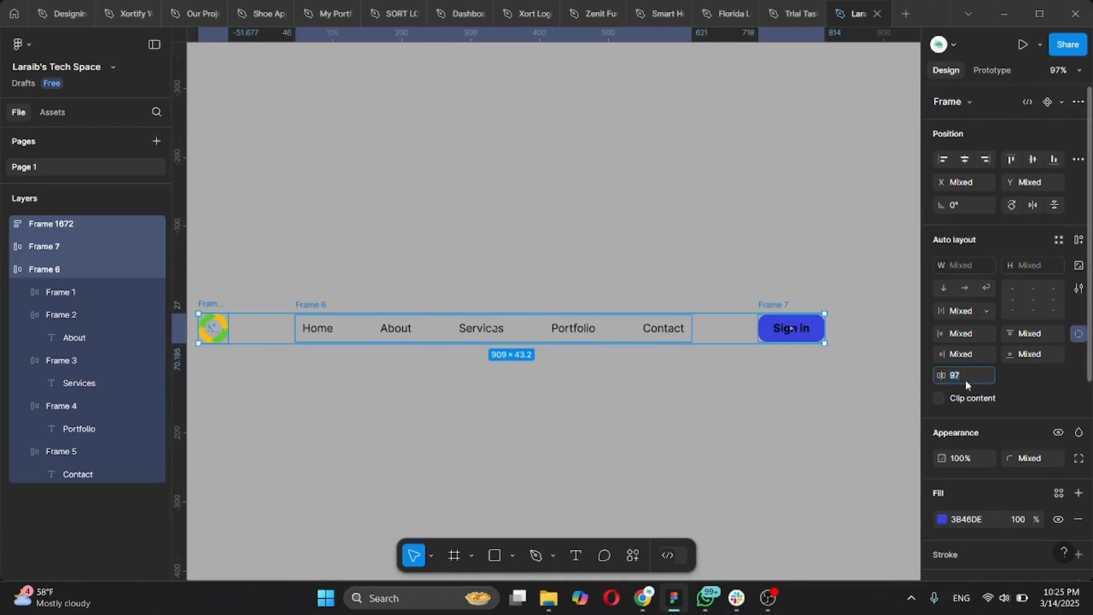
pyautogui.press('Up')
pyautogui.press('Up')
pyautogui.press('Up')
pyautogui.press('Up')
pyautogui.press('Up')
pyautogui.press('Up')
pyautogui.press('Up')
pyautogui.press('Up')
pyautogui.press('Up')
pyautogui.press('Up')
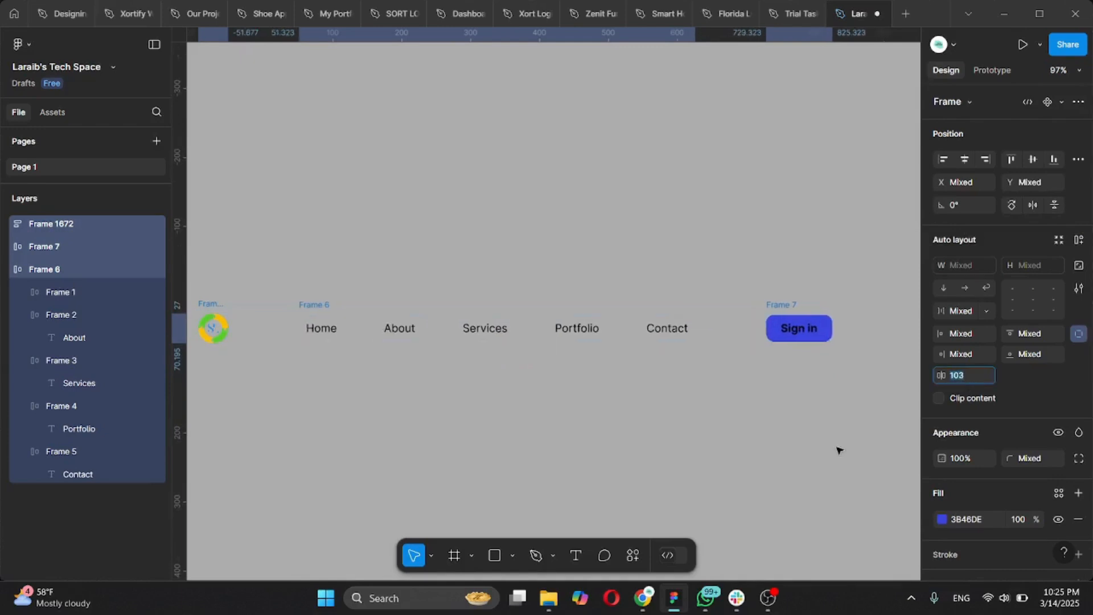
pyautogui.press('Up')
pyautogui.press('Up')
pyautogui.press('Up')
pyautogui.press('Up')
pyautogui.press('Up')
pyautogui.press('Up')
pyautogui.press('Up')
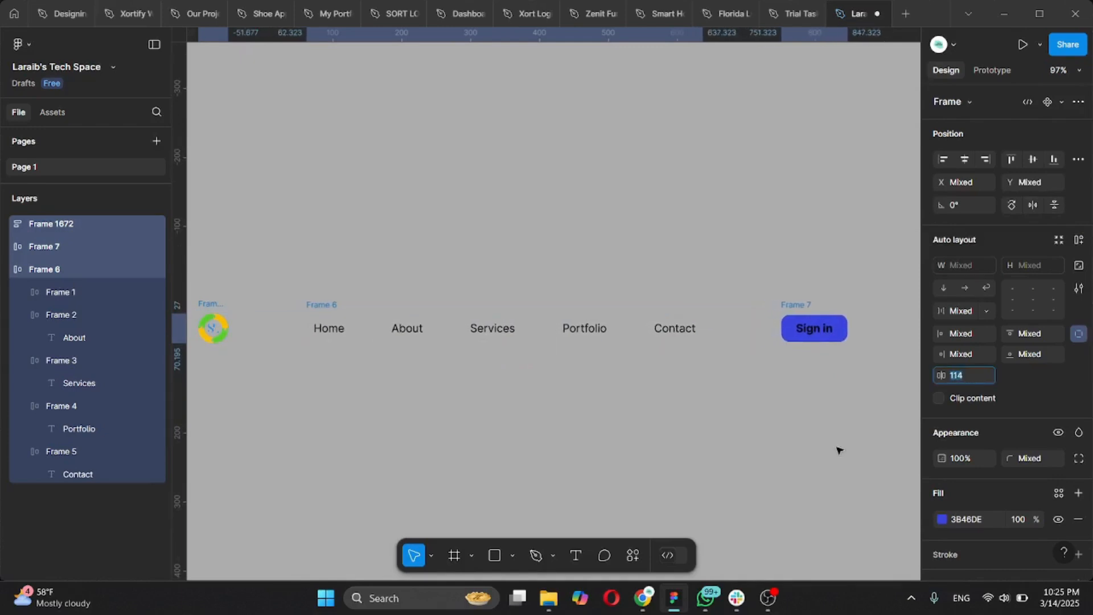
pyautogui.scroll(-2, 690, 410)
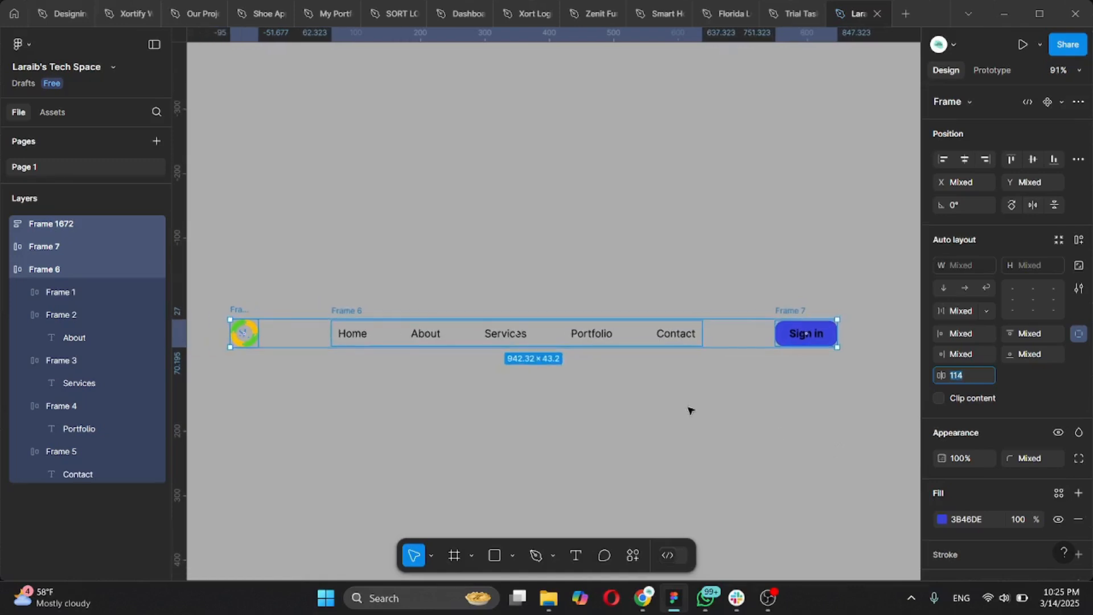
# Step: Combine the logo, menu and Sign in frames into one horizontal auto-layout frame
pyautogui.click(532, 464)
pyautogui.scroll(-3, 533, 465)
pyautogui.hscroll(-3, 533, 464)
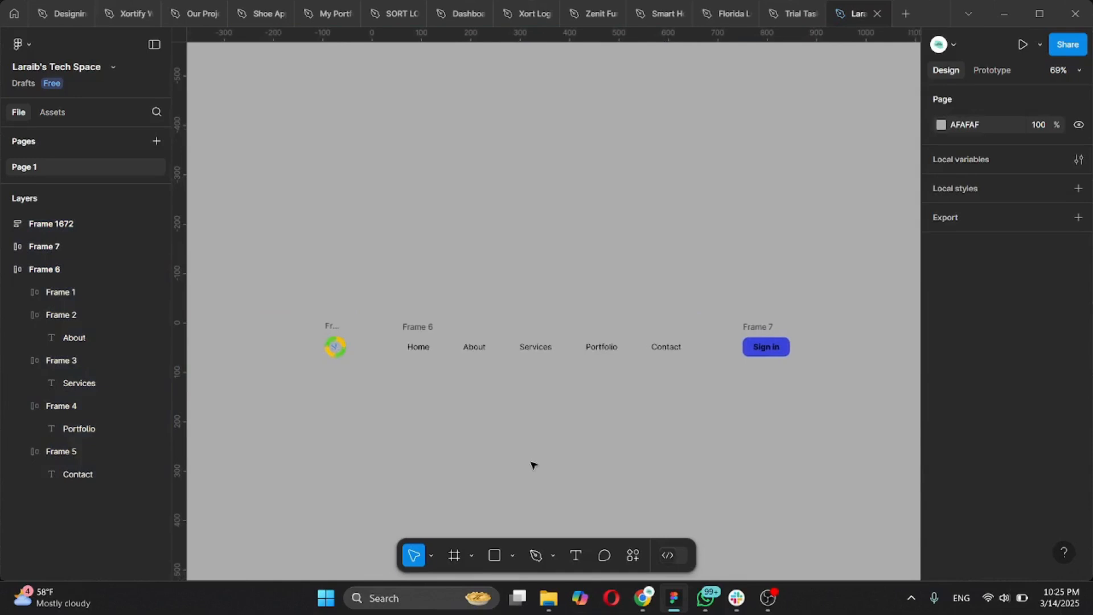
pyautogui.click(335, 326)
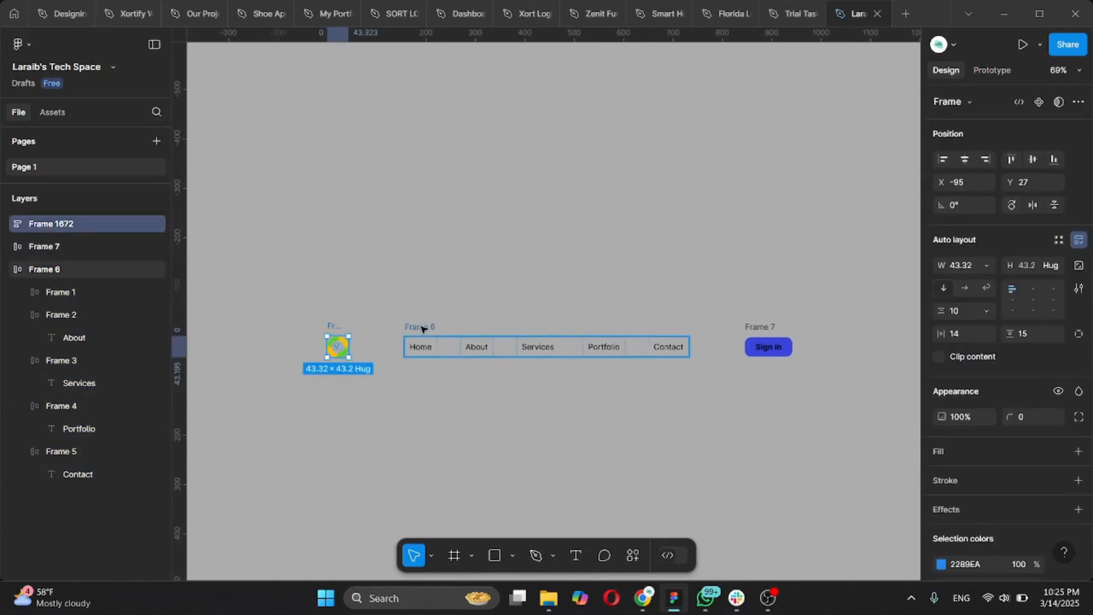
pyautogui.keyDown('shift'); pyautogui.click(423, 329); pyautogui.keyUp('shift')
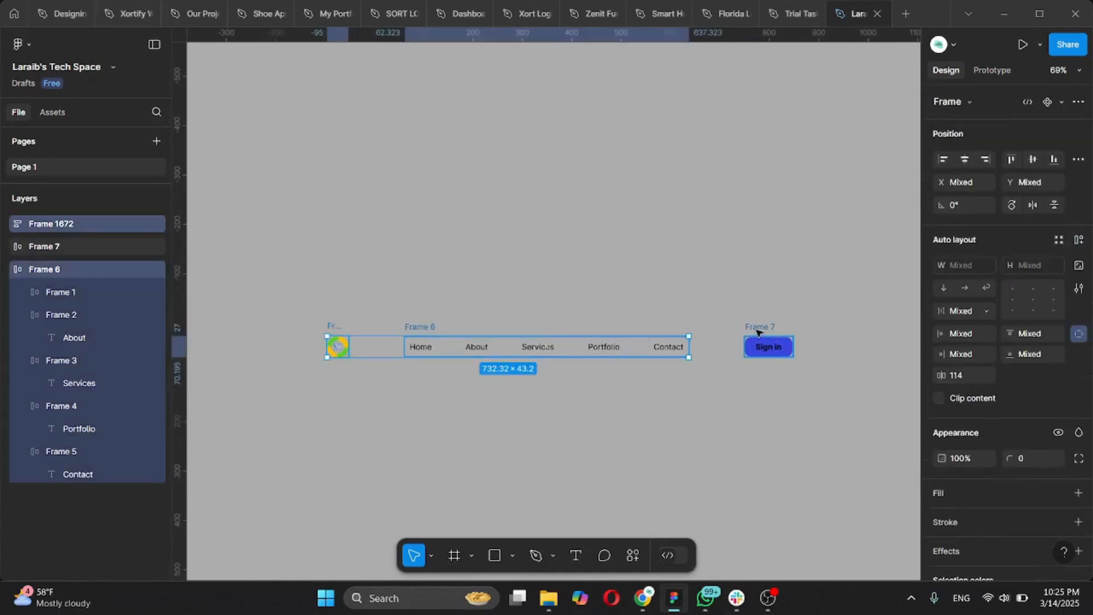
pyautogui.keyDown('shift'); pyautogui.click(759, 332); pyautogui.keyUp('shift')
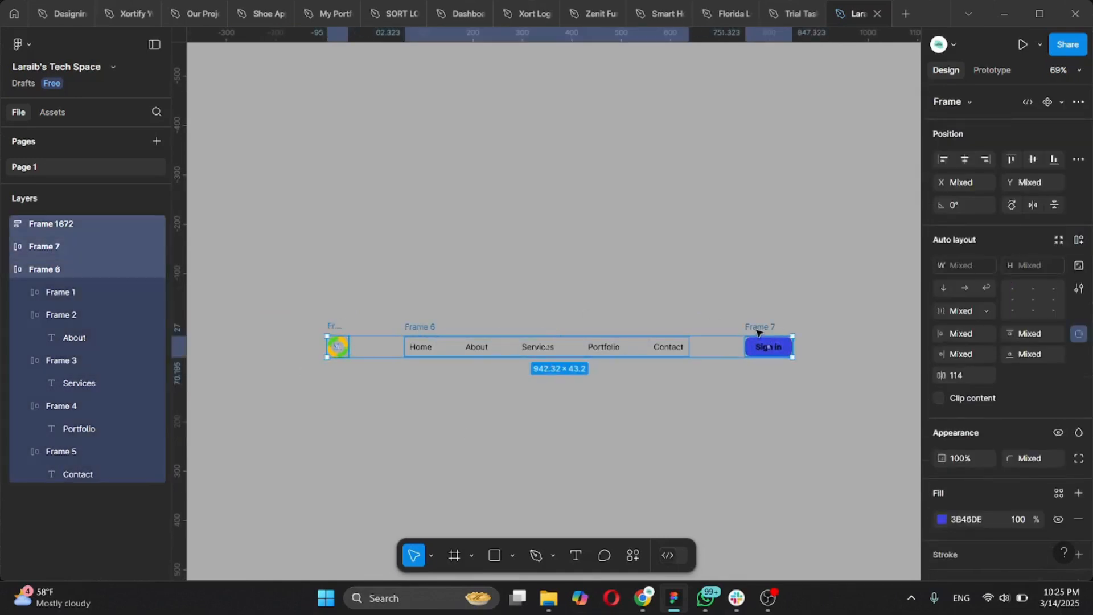
pyautogui.click(1079, 240)
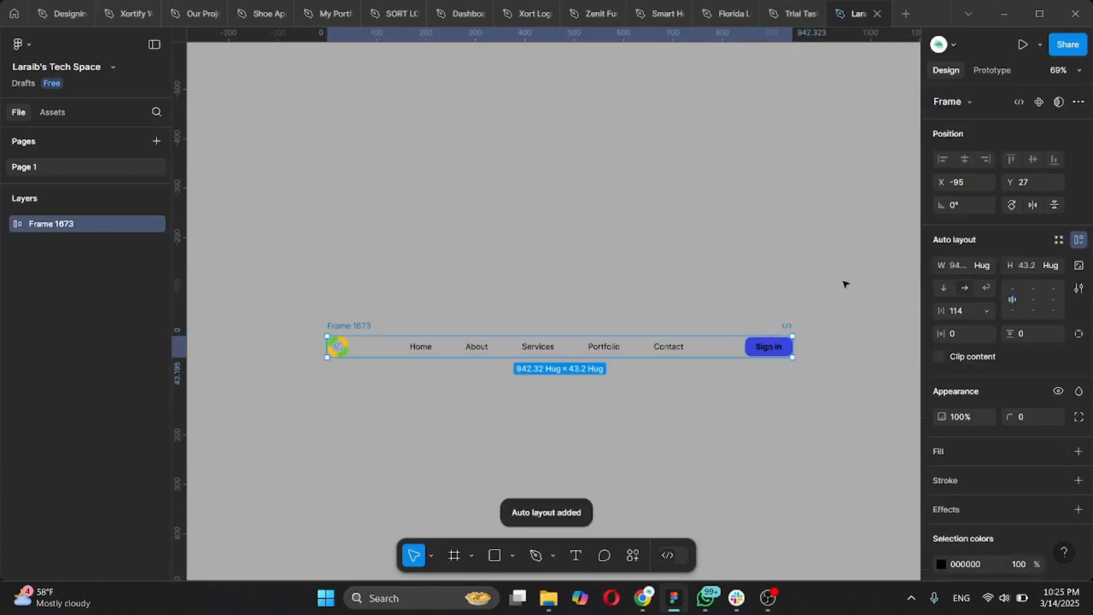
pyautogui.scroll(-1, 603, 411)
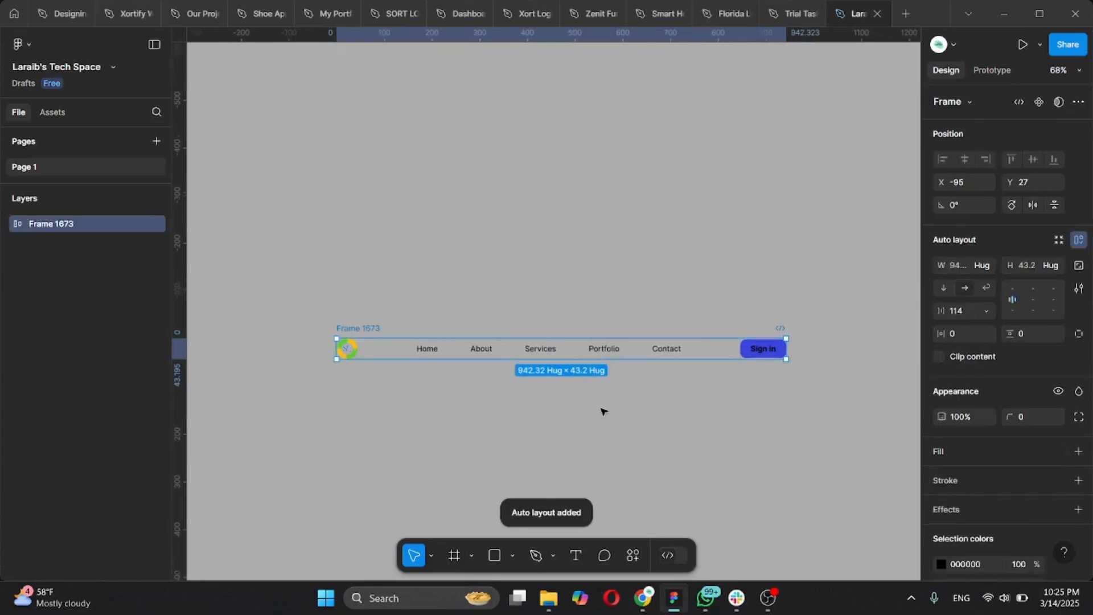
pyautogui.click(480, 413)
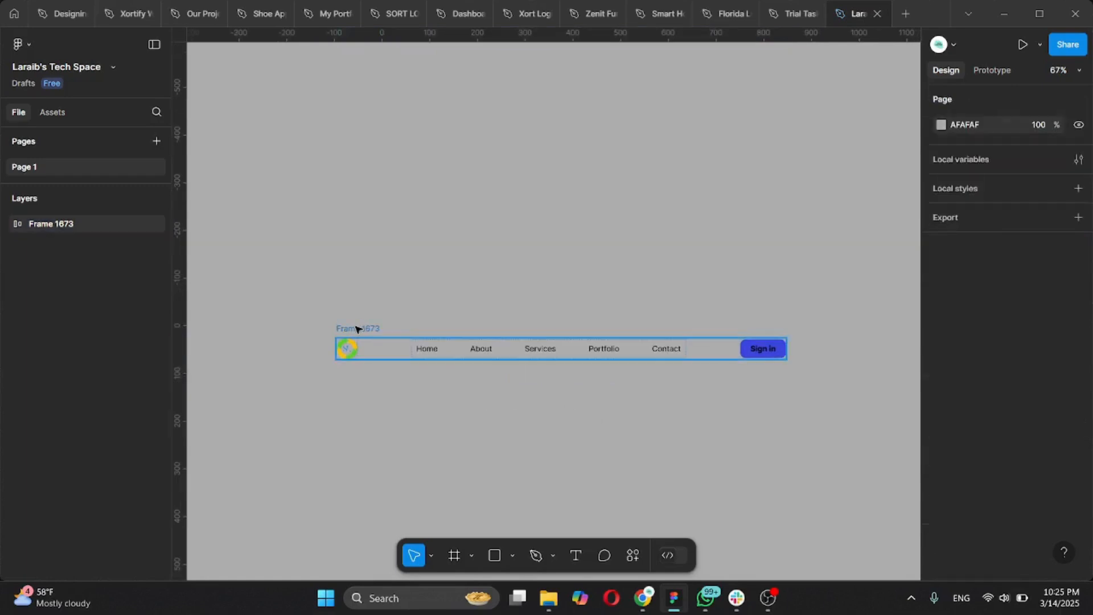
# Step: Add a white FFFFFF fill to the whole navigation bar frame
pyautogui.click(357, 329)
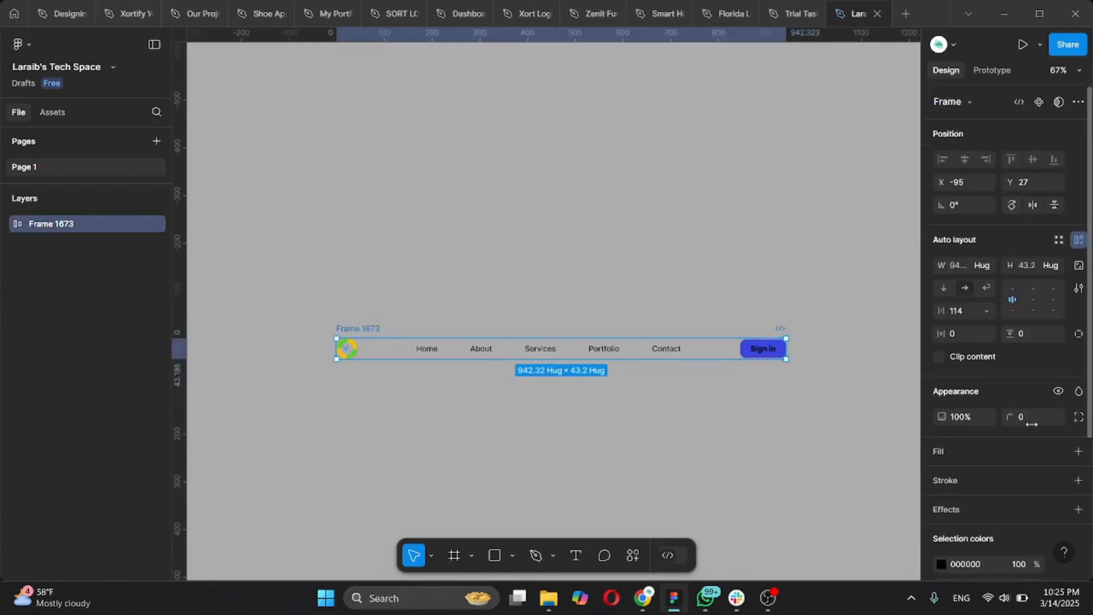
pyautogui.click(1078, 451)
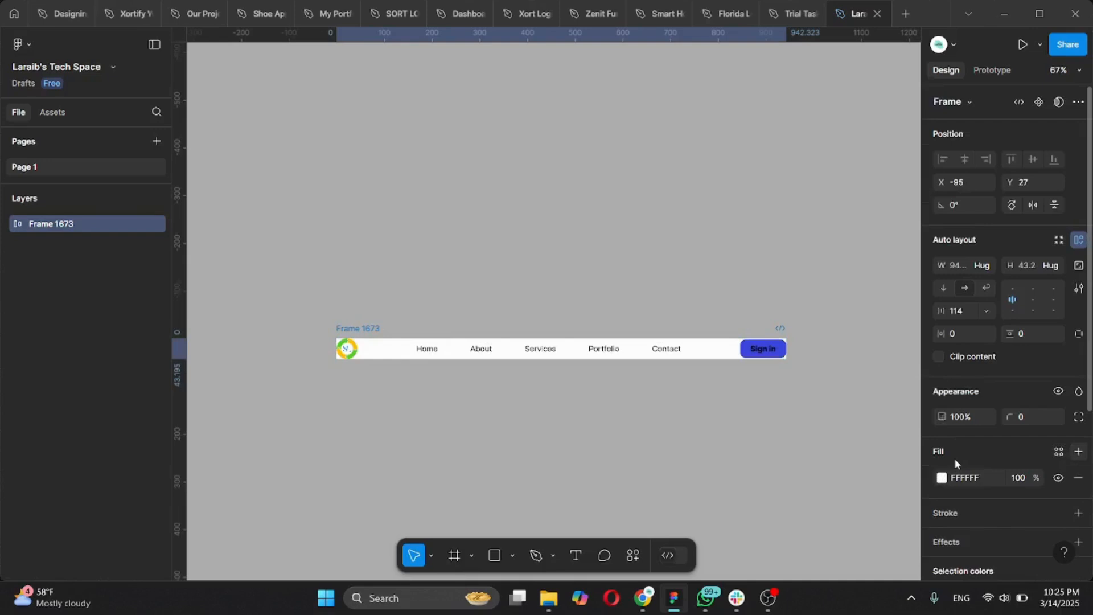
pyautogui.scroll(-1, 940, 470)
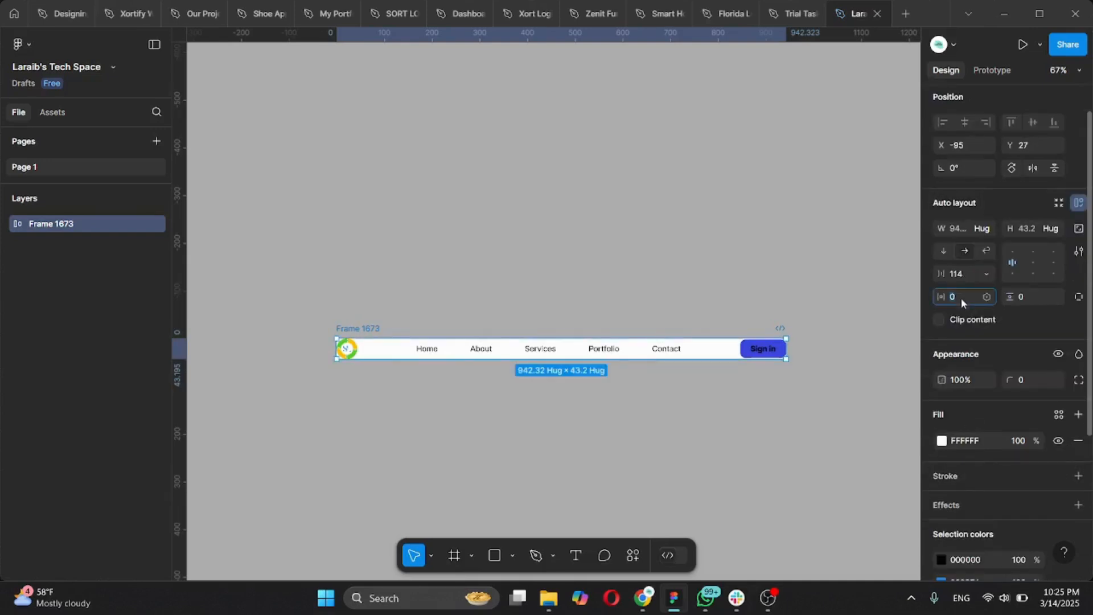
# Step: Increase the navigation bar frame's horizontal padding to 23
pyautogui.press('Up')
pyautogui.press('Up')
pyautogui.press('Up')
pyautogui.press('Up')
pyautogui.press('Up')
pyautogui.press('Up')
pyautogui.press('Up')
pyautogui.press('Up')
pyautogui.press('Up')
pyautogui.press('Up')
pyautogui.press('Up')
pyautogui.press('Up')
pyautogui.press('Up')
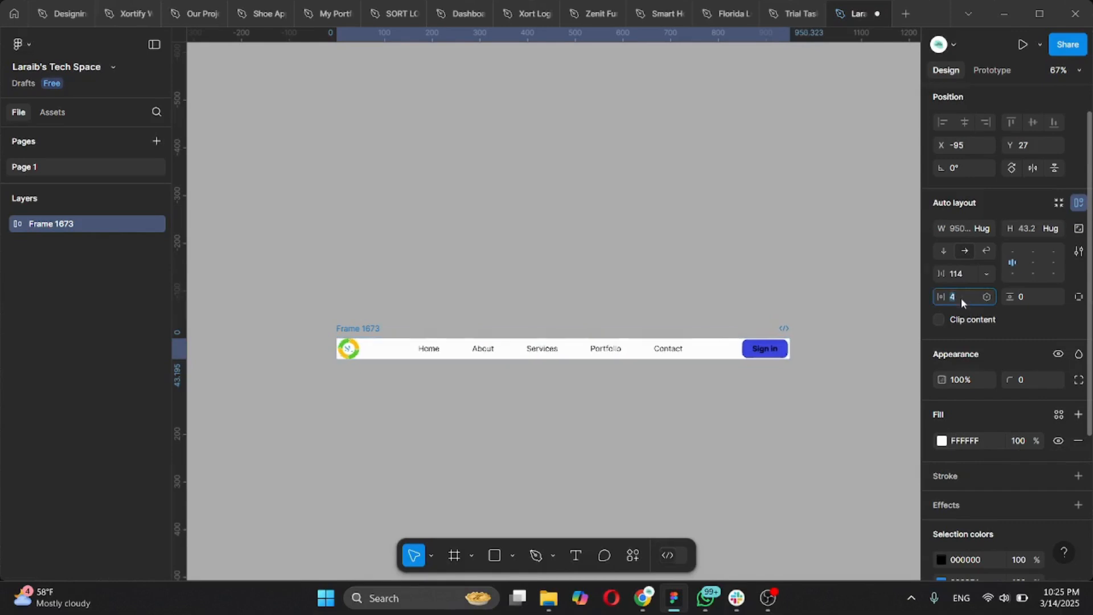
pyautogui.press('Up')
pyautogui.press('Up')
pyautogui.press('Up')
pyautogui.press('Up')
pyautogui.press('Up')
pyautogui.press('Up')
pyautogui.press('Up')
pyautogui.press('Up')
pyautogui.press('Up')
pyautogui.press('Up')
pyautogui.press('Up')
pyautogui.press('Up')
pyautogui.press('Up')
pyautogui.press('Up')
pyautogui.press('Up')
pyautogui.press('Up')
pyautogui.press('Up')
pyautogui.press('Up')
pyautogui.press('Up')
pyautogui.press('Up')
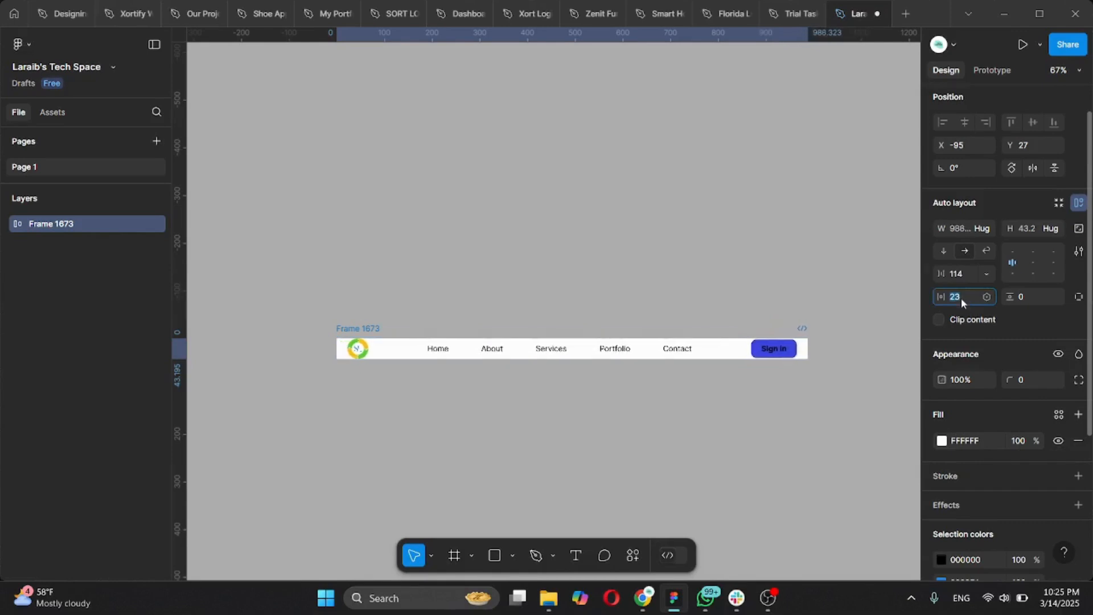
# Step: Increase the navigation bar frame's horizontal padding to 48
pyautogui.press('Up')
pyautogui.press('Up')
pyautogui.press('Up')
pyautogui.press('Up')
pyautogui.press('Up')
pyautogui.press('Up')
pyautogui.press('Up')
pyautogui.press('Up')
pyautogui.press('Up')
pyautogui.press('Up')
pyautogui.press('Up')
pyautogui.press('Up')
pyautogui.press('Up')
pyautogui.press('Up')
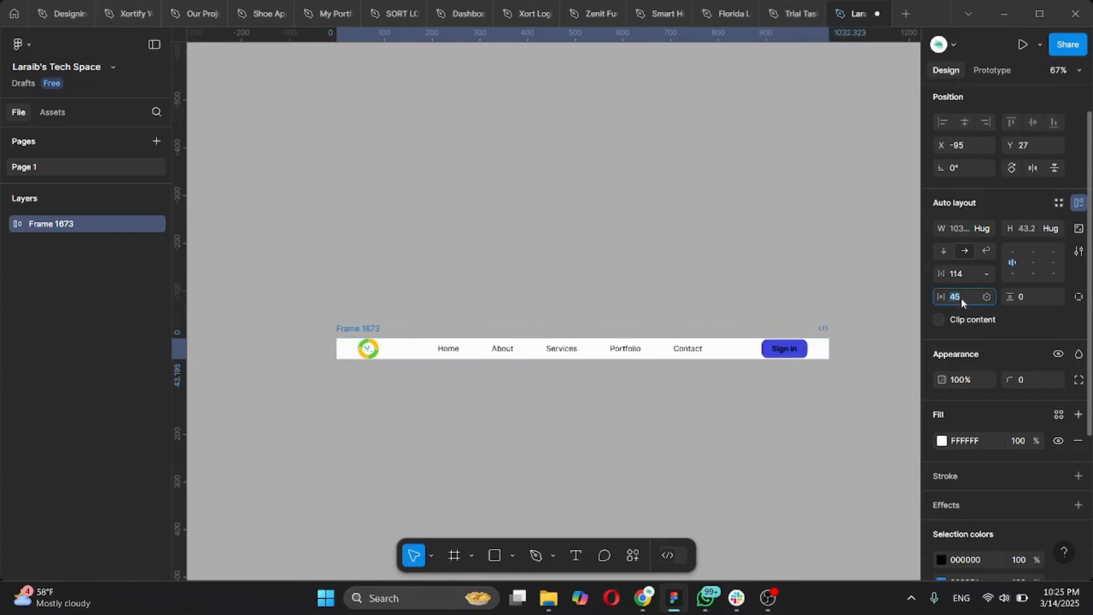
# Step: Set the navigation bar frame's width to 1440
pyautogui.click(960, 230)
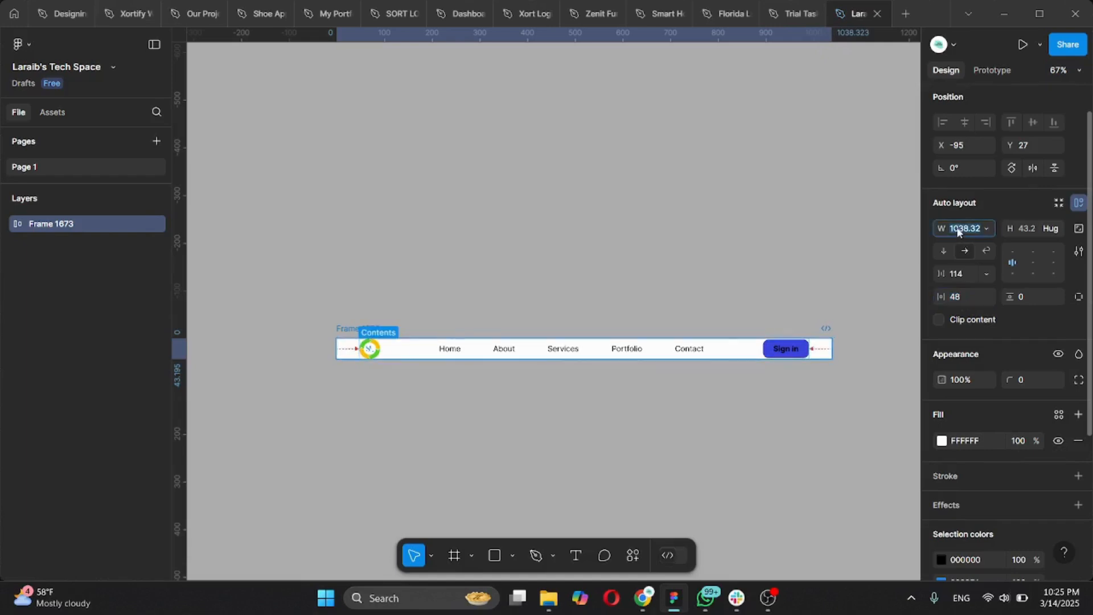
pyautogui.write('1440')
pyautogui.click(813, 242)
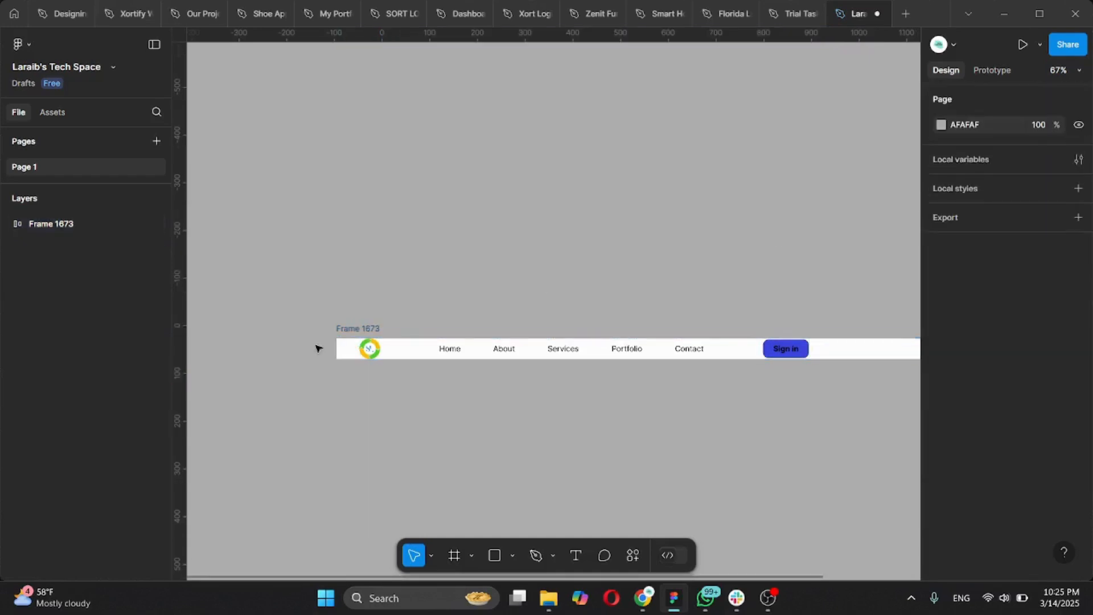
# Step: Increase the horizontal padding of the whole navigation bar frame to 93
pyautogui.click(347, 322)
pyautogui.hscroll(3, 619, 308)
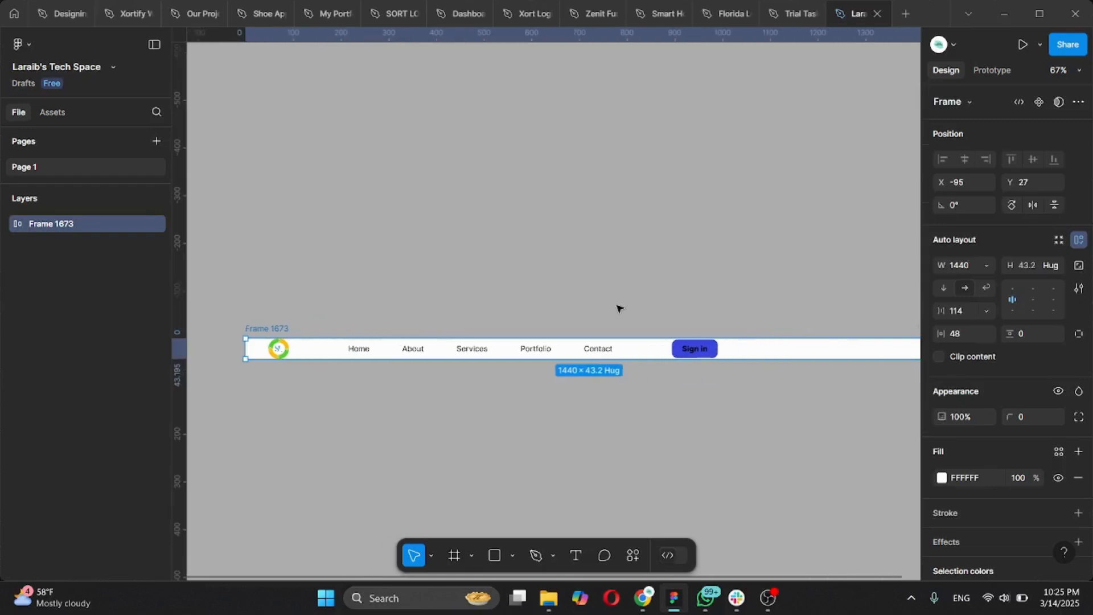
pyautogui.scroll(-3, 618, 309)
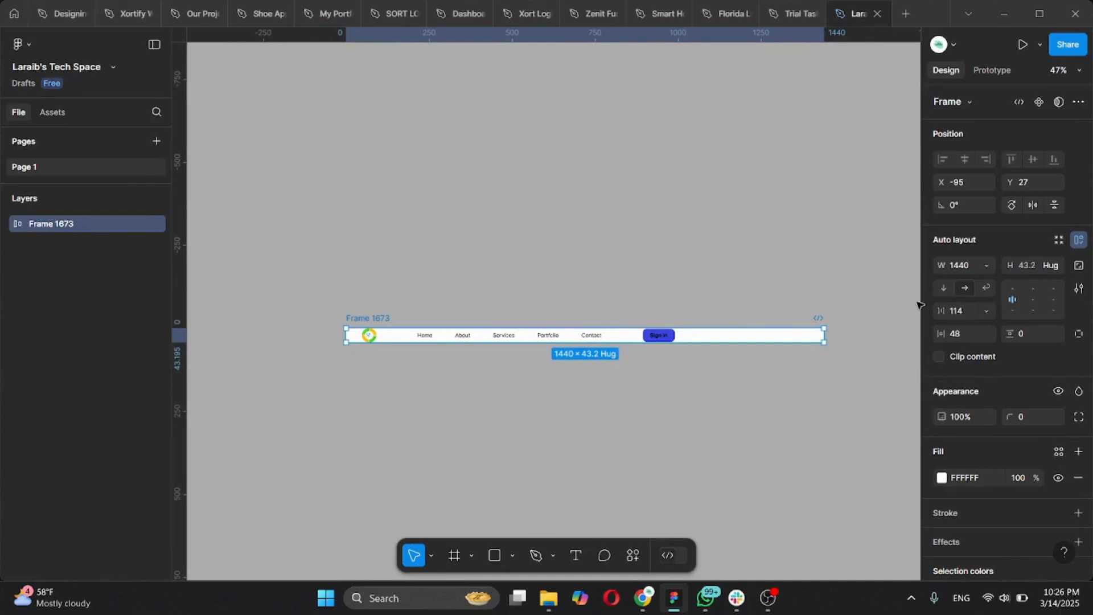
pyautogui.click(966, 335)
pyautogui.press('Up')
pyautogui.press('Up')
pyautogui.press('Up')
pyautogui.press('Up')
pyautogui.press('Up')
pyautogui.press('Up')
pyautogui.press('Up')
pyautogui.press('Up')
pyautogui.press('Up')
pyautogui.press('Up')
pyautogui.press('Up')
pyautogui.press('Up')
pyautogui.press('Up')
pyautogui.press('Up')
pyautogui.press('Up')
pyautogui.press('Up')
pyautogui.press('Up')
pyautogui.press('Up')
pyautogui.press('Up')
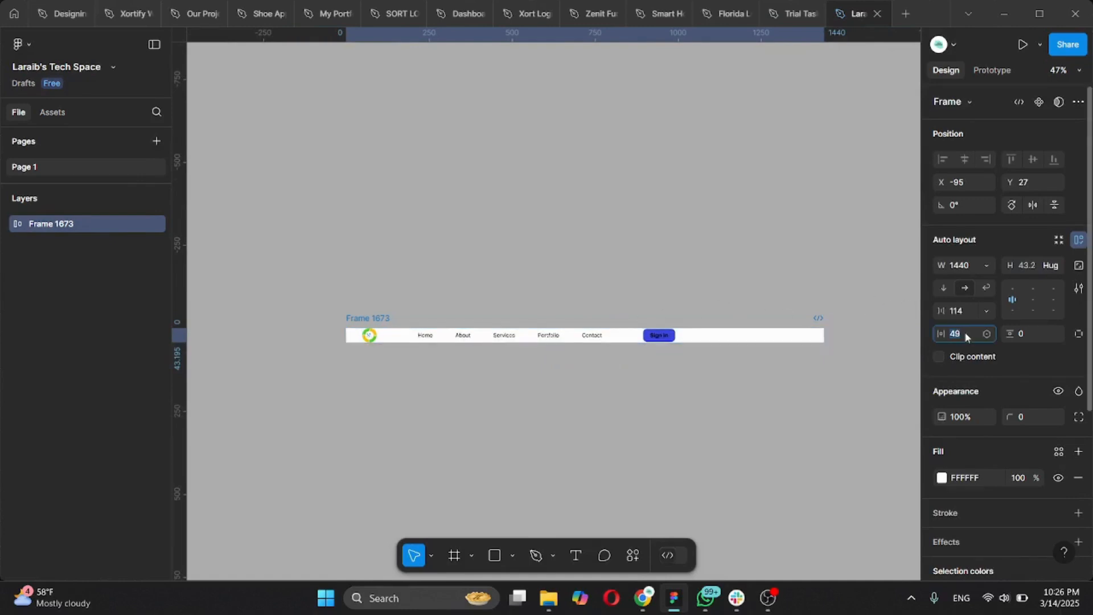
pyautogui.press('Up')
pyautogui.press('Up')
pyautogui.press('Up')
pyautogui.press('Up')
pyautogui.press('Up')
pyautogui.press('Up')
pyautogui.press('Up')
pyautogui.press('Up')
pyautogui.press('Up')
pyautogui.press('Up')
pyautogui.press('Up')
pyautogui.press('Up')
pyautogui.press('Up')
pyautogui.press('Up')
pyautogui.press('Up')
pyautogui.press('Up')
pyautogui.press('Up')
pyautogui.press('Up')
pyautogui.press('Up')
pyautogui.press('Up')
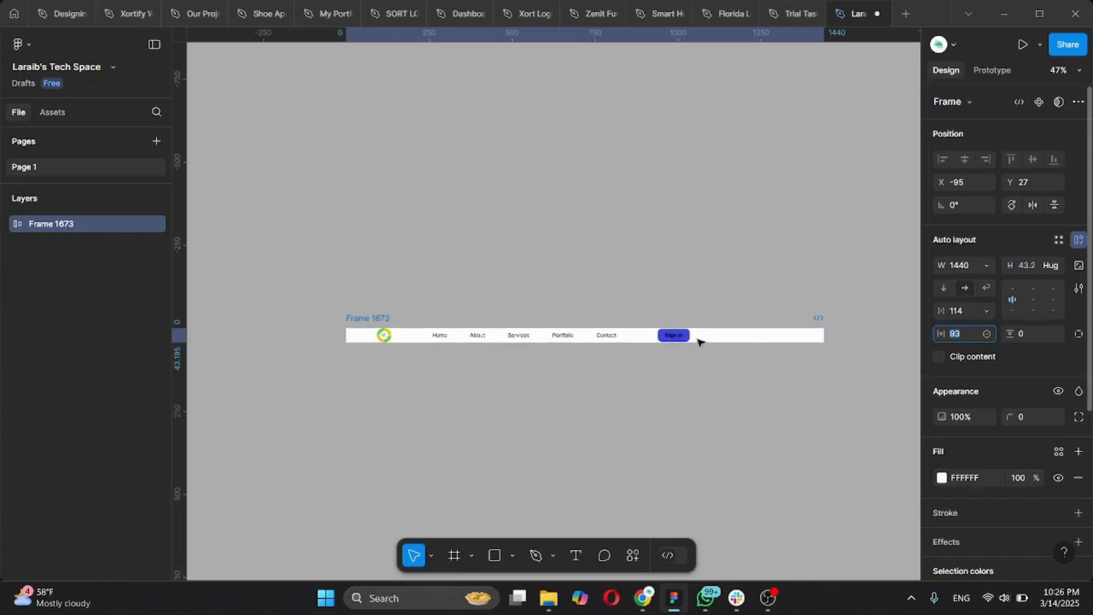
# Step: Increase the horizontal padding of the inner frame holding the five menu items to 76
pyautogui.click(541, 339)
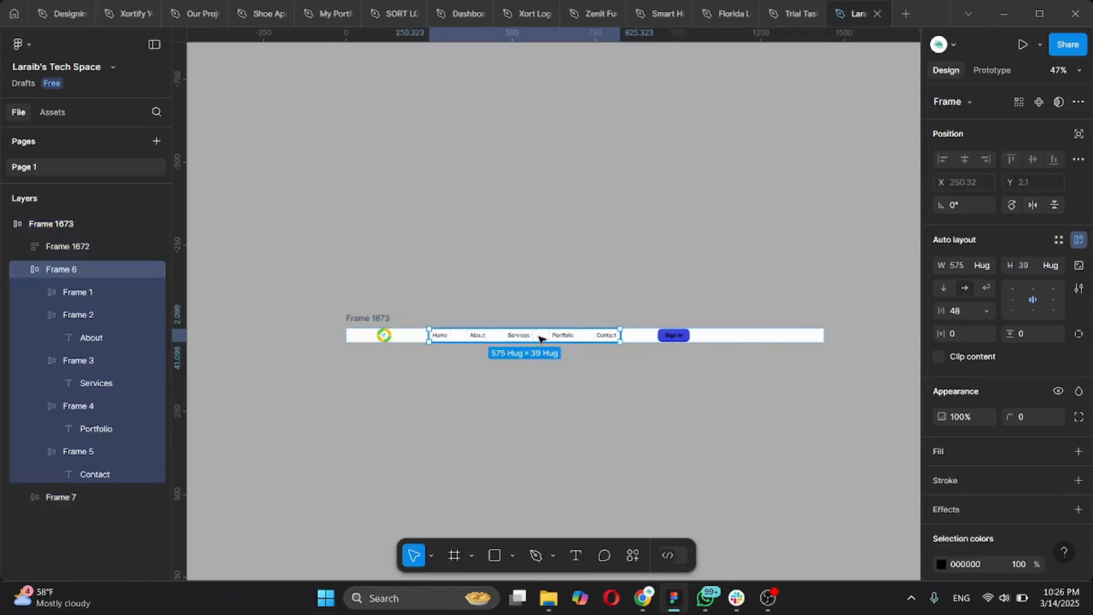
pyautogui.click(964, 339)
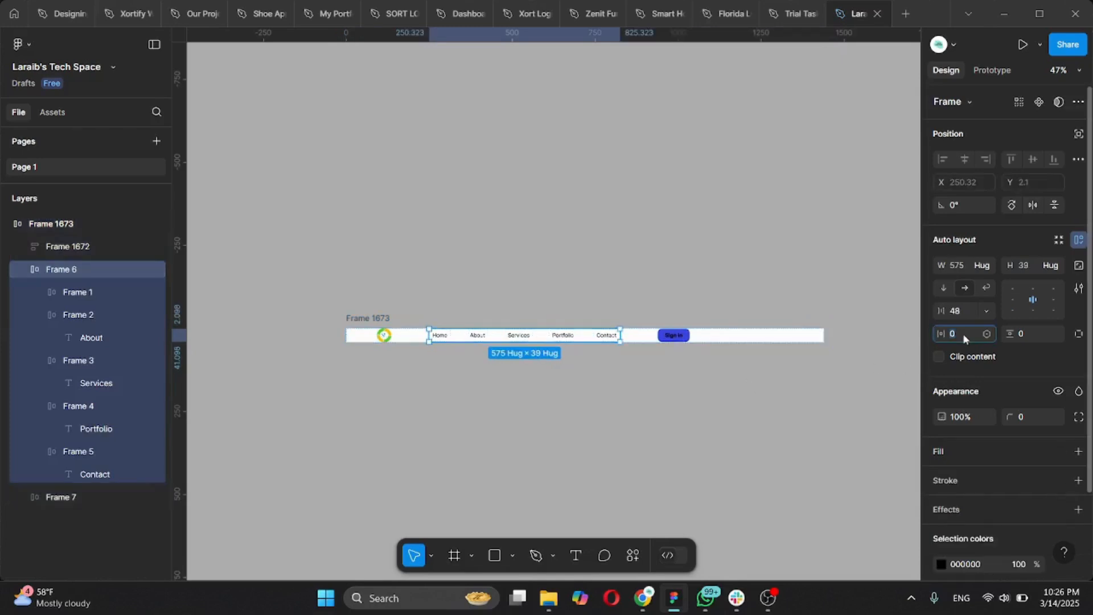
pyautogui.press('Up')
pyautogui.press('Up')
pyautogui.press('Up')
pyautogui.press('Up')
pyautogui.press('Up')
pyautogui.press('Up')
pyautogui.press('Up')
pyautogui.press('Up')
pyautogui.press('Up')
pyautogui.press('Up')
pyautogui.press('Up')
pyautogui.press('Up')
pyautogui.press('Up')
pyautogui.press('Up')
pyautogui.press('Up')
pyautogui.press('Up')
pyautogui.press('Up')
pyautogui.press('Up')
pyautogui.press('Up')
pyautogui.press('Up')
pyautogui.press('Up')
pyautogui.press('Up')
pyautogui.press('Up')
pyautogui.press('Up')
pyautogui.press('Up')
pyautogui.press('Up')
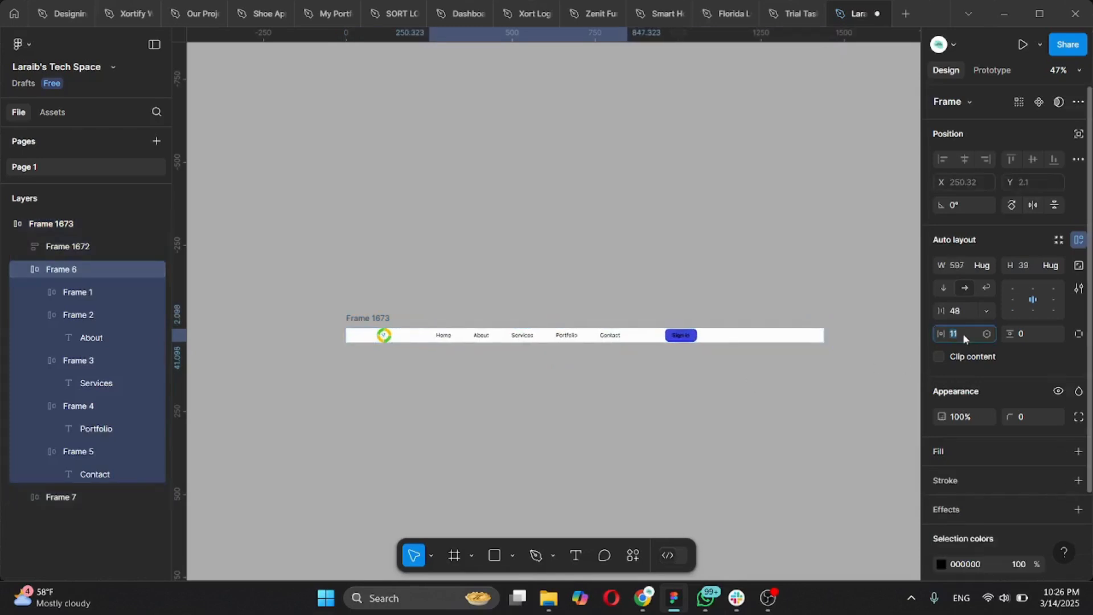
pyautogui.press('Up')
pyautogui.press('Up')
pyautogui.press('Up')
pyautogui.press('Up')
pyautogui.press('Up')
pyautogui.press('Up')
pyautogui.press('Up')
pyautogui.press('Up')
pyautogui.press('Up')
pyautogui.press('Up')
pyautogui.press('Up')
pyautogui.press('Up')
pyautogui.press('Up')
pyautogui.press('Up')
pyautogui.press('Up')
pyautogui.press('Up')
pyautogui.press('Up')
pyautogui.press('Up')
pyautogui.press('Up')
pyautogui.press('Up')
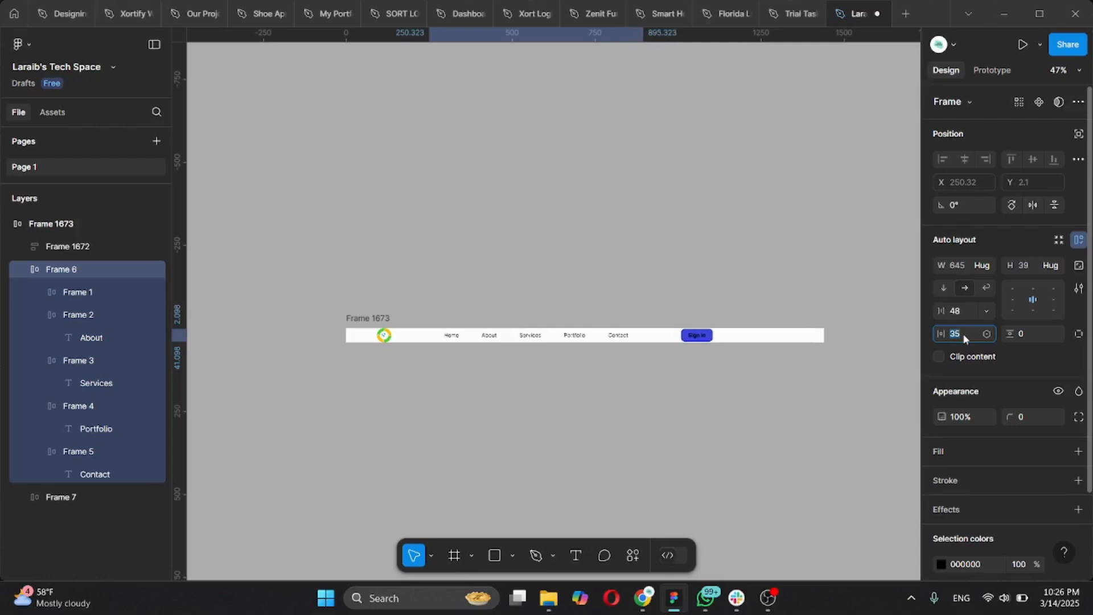
pyautogui.press('Up')
pyautogui.press('Up')
pyautogui.press('Up')
pyautogui.press('Up')
pyautogui.press('Up')
pyautogui.press('Up')
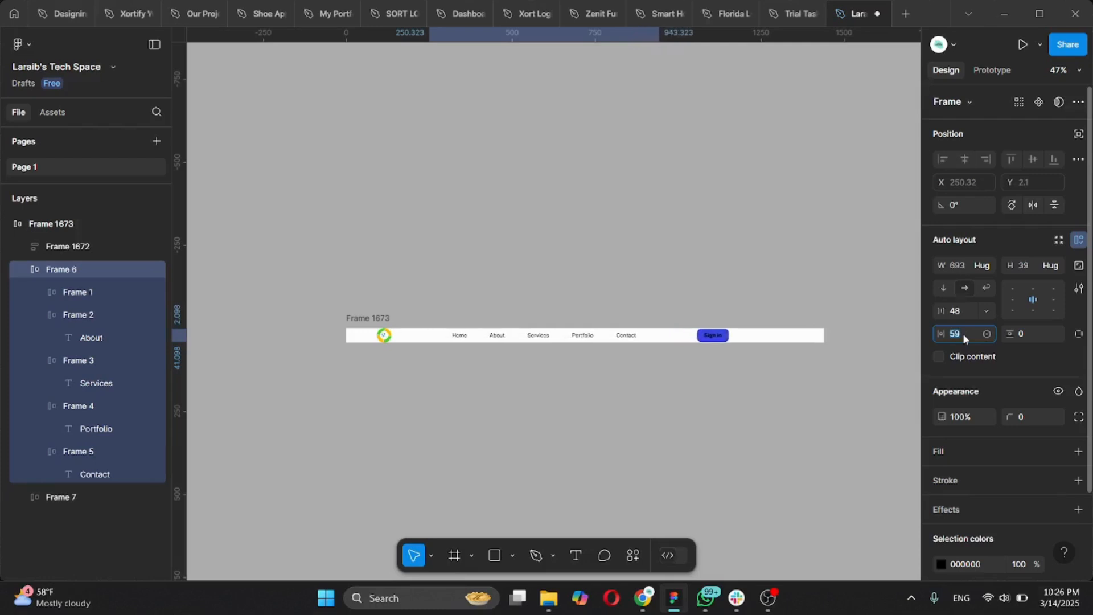
pyautogui.press('Up')
pyautogui.press('Up')
pyautogui.press('Up')
pyautogui.press('Up')
pyautogui.press('Up')
pyautogui.press('Up')
pyautogui.press('Up')
pyautogui.press('Up')
pyautogui.press('Up')
pyautogui.press('Up')
pyautogui.press('Up')
pyautogui.press('Up')
pyautogui.press('Up')
pyautogui.press('Up')
pyautogui.press('Up')
pyautogui.press('Up')
pyautogui.press('Up')
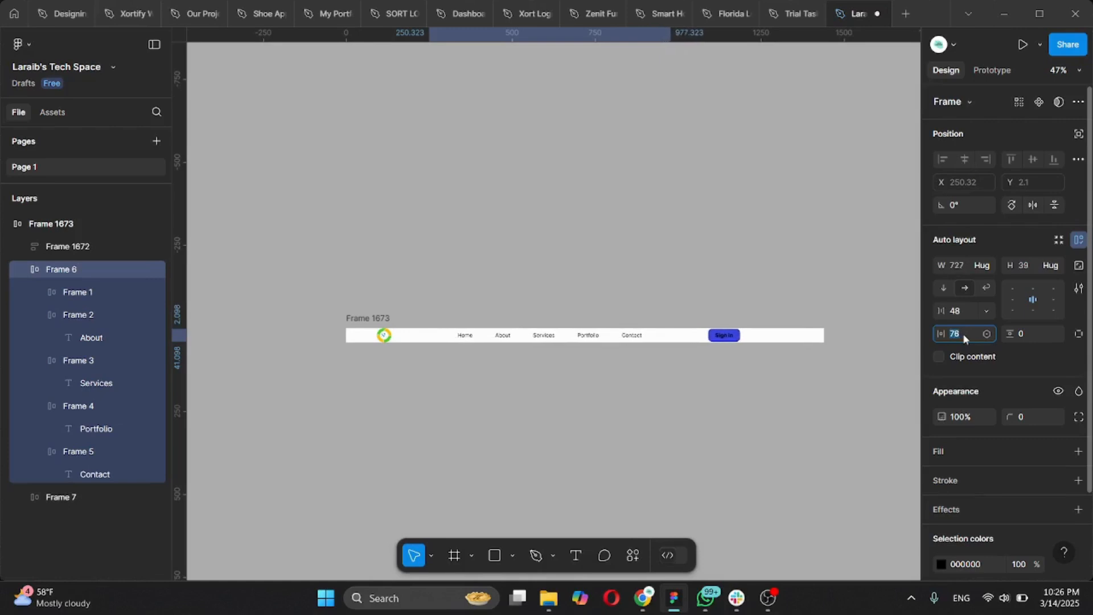
# Step: Align the contents of the whole navigation bar frame to the center
pyautogui.click(400, 303)
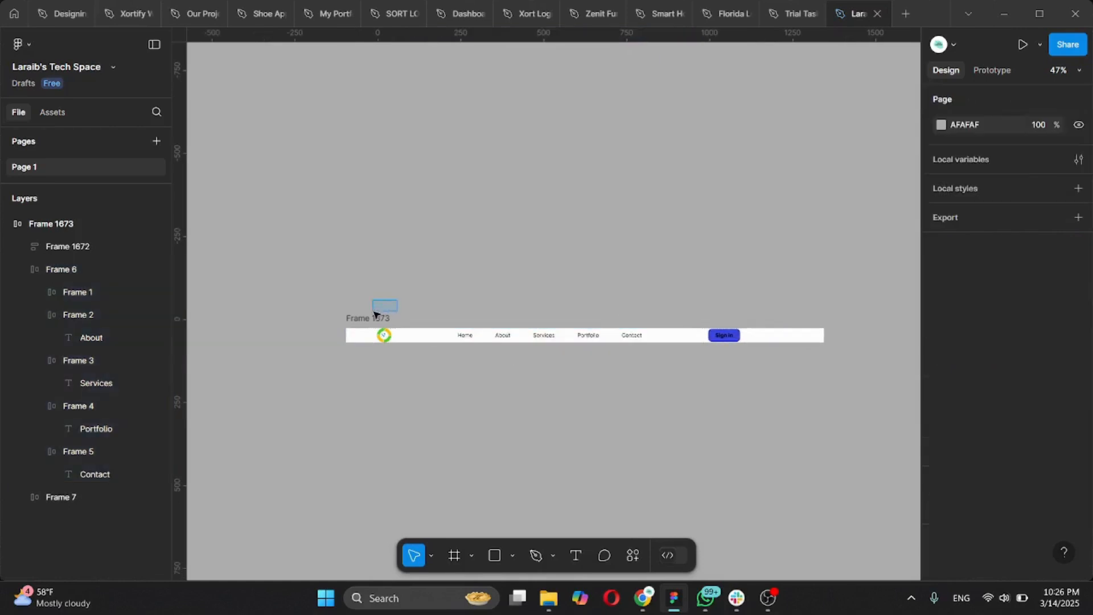
pyautogui.click(535, 329)
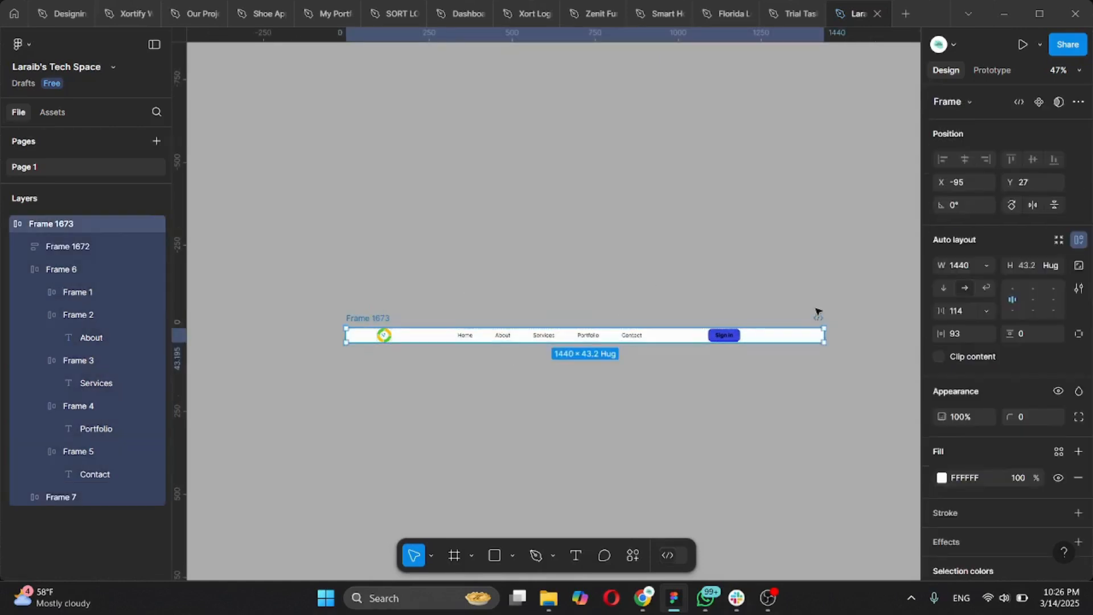
pyautogui.click(1035, 299)
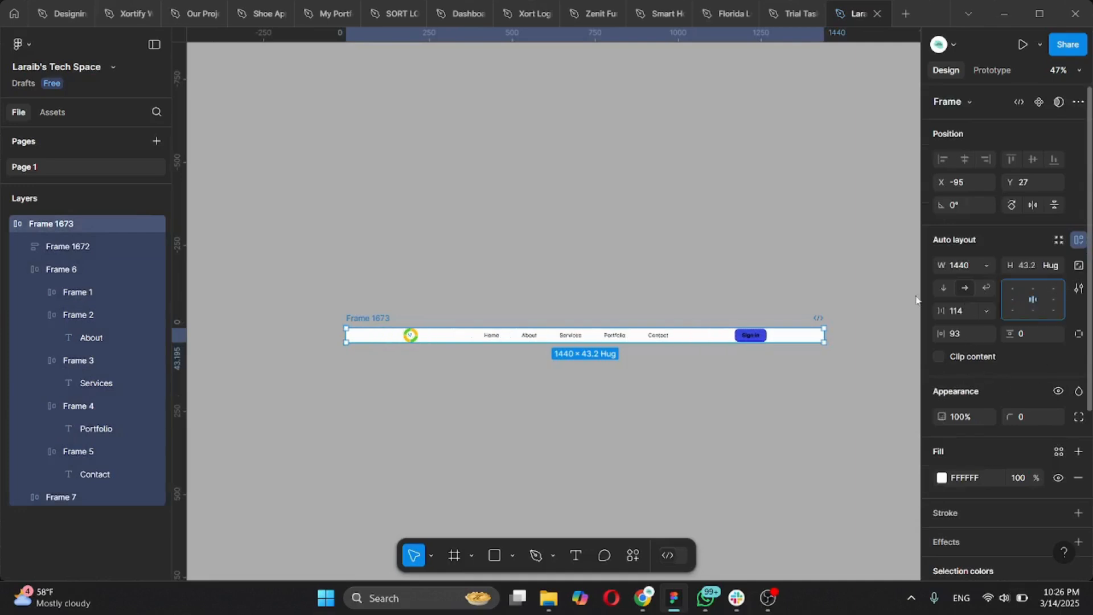
# Step: Set the navigation bar frame's horizontal padding to 115
pyautogui.click(960, 333)
pyautogui.press('Up')
pyautogui.press('Up')
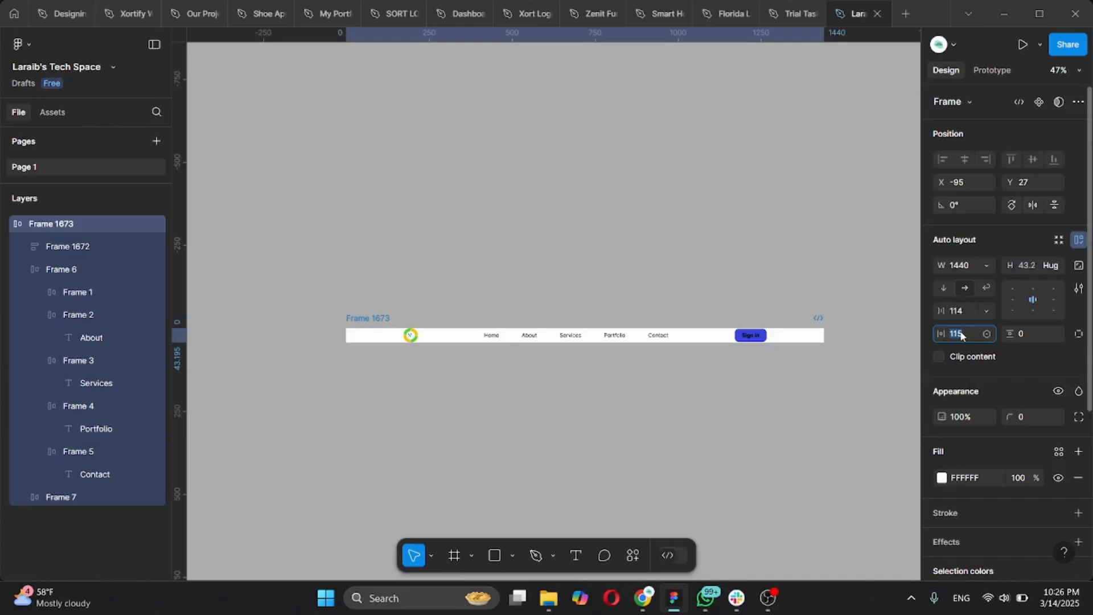
pyautogui.press('Return')
# Step: Increase the navigation bar frame's vertical padding to 30
pyautogui.click(1033, 334)
pyautogui.write('12')
pyautogui.press('Return')
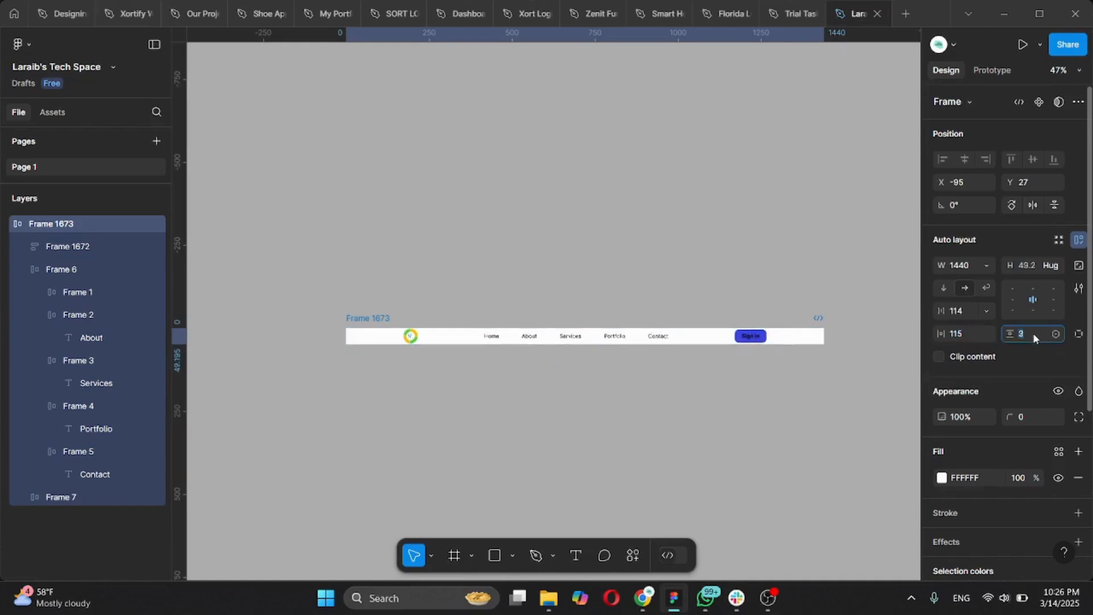
pyautogui.press('Up')
pyautogui.press('Up')
pyautogui.press('Up')
pyautogui.press('Up')
pyautogui.press('Up')
pyautogui.press('Up')
pyautogui.press('Up')
pyautogui.press('Up')
pyautogui.press('Up')
pyautogui.press('Up')
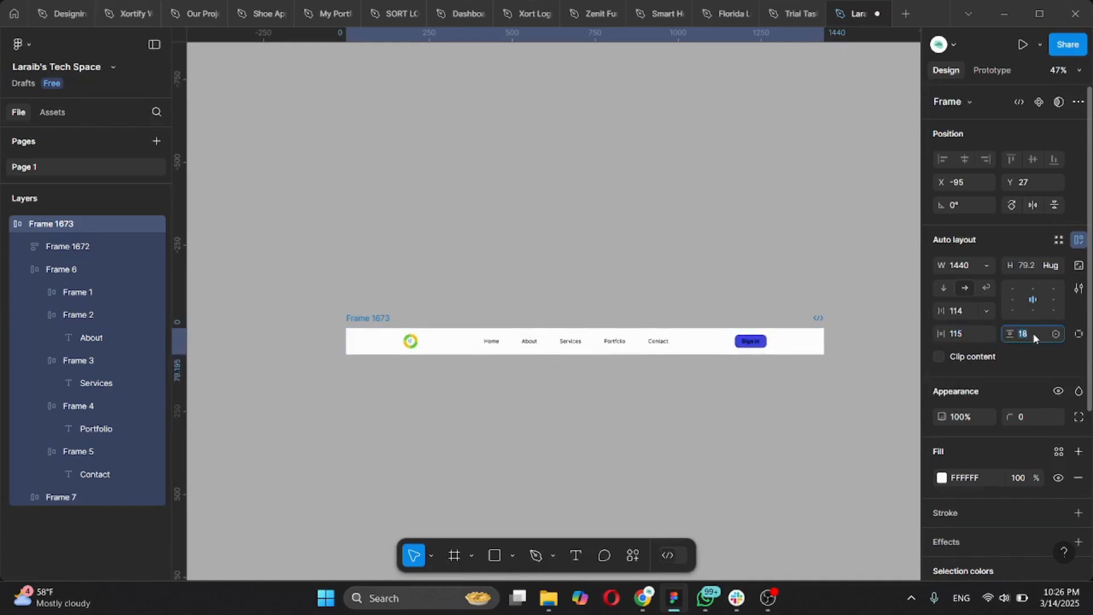
pyautogui.press('Up')
pyautogui.press('Up')
pyautogui.press('Up')
pyautogui.press('Up')
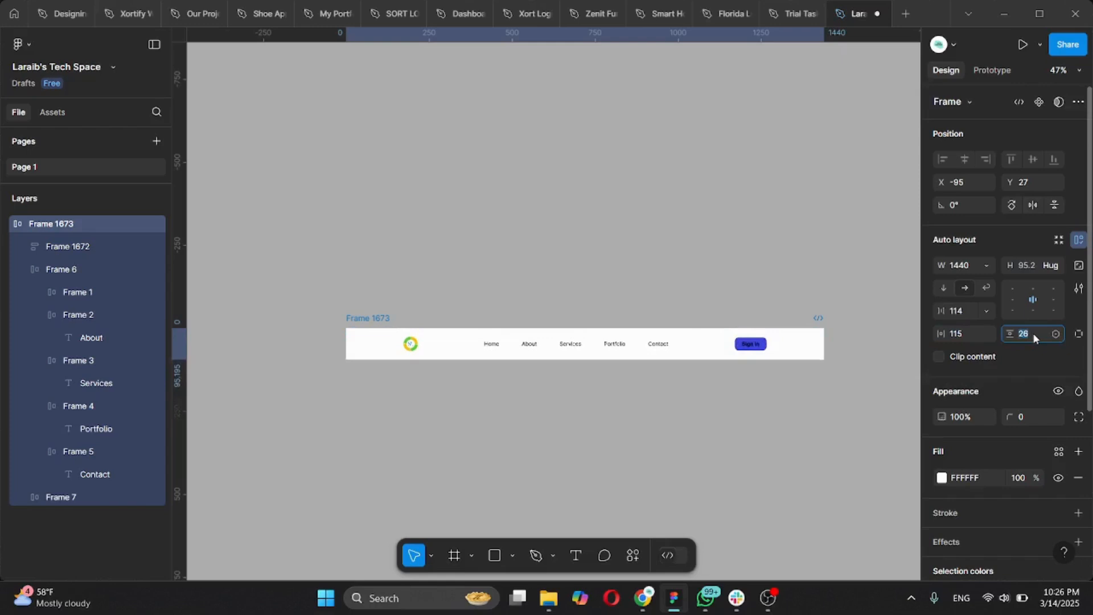
pyautogui.press('Up')
pyautogui.press('Up')
pyautogui.press('Up')
pyautogui.press('Up')
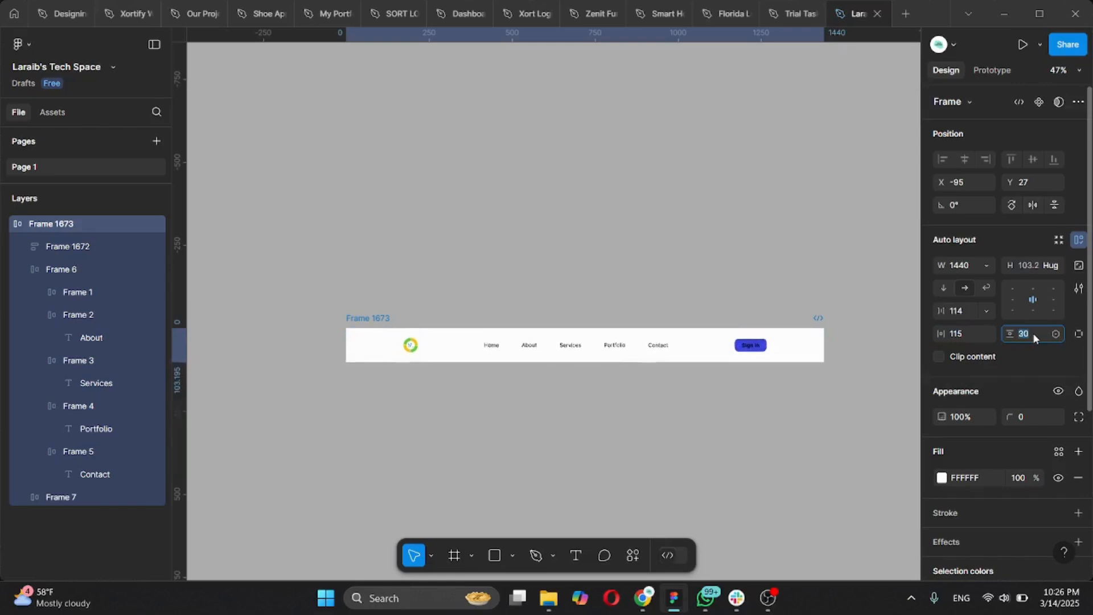
# Step: Reduce the navigation bar frame's vertical padding to 27
pyautogui.press('Down')
pyautogui.press('Down')
pyautogui.press('Down')
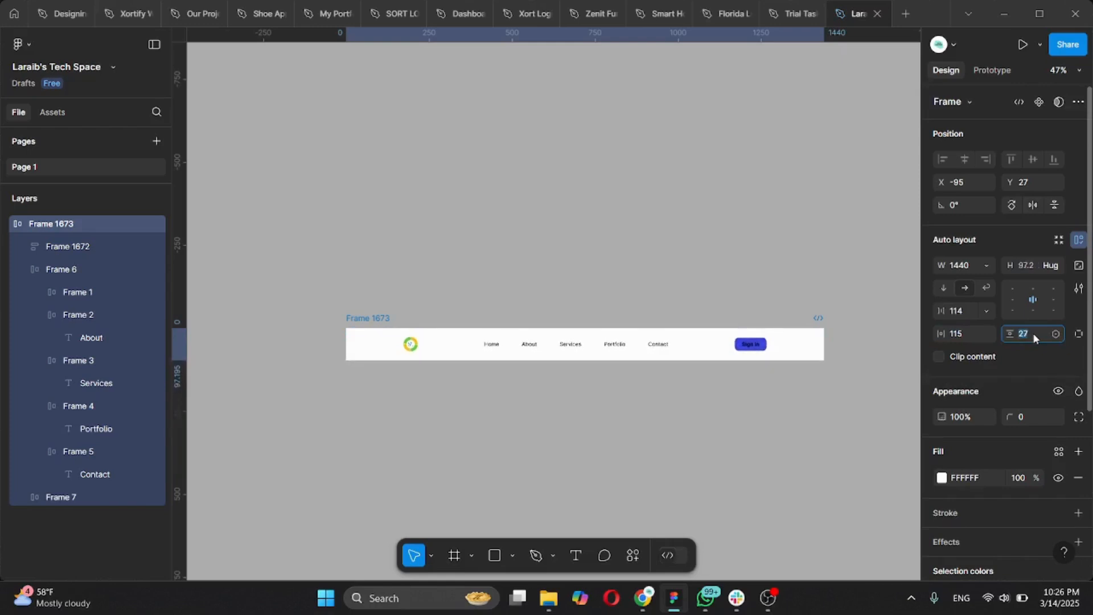
# Step: Increase the navigation bar frame's horizontal gap between items to 135
pyautogui.click(962, 312)
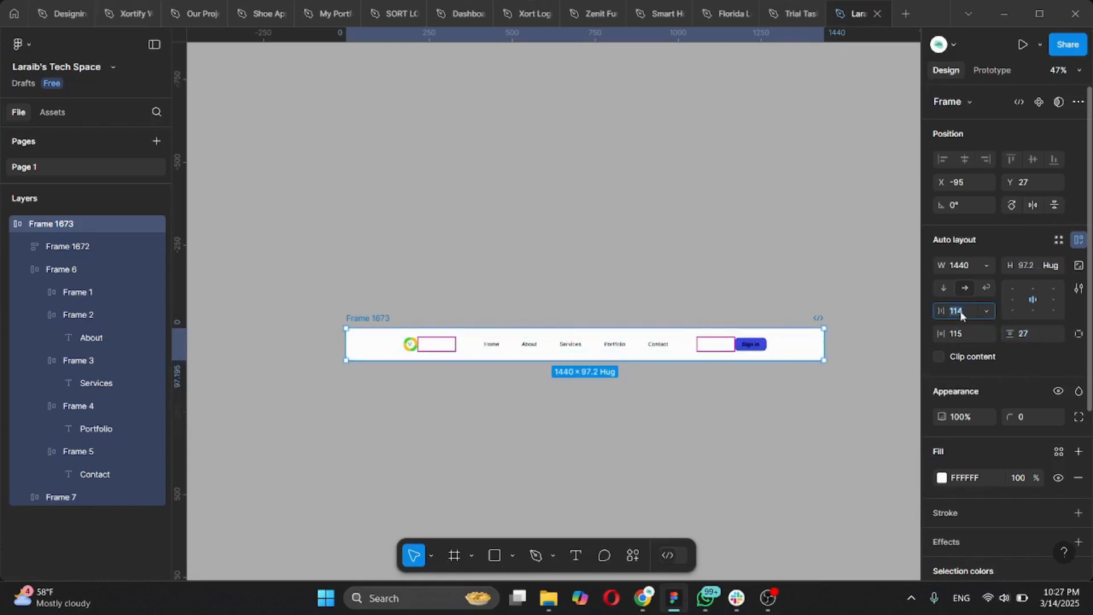
pyautogui.press('Up')
pyautogui.press('Up')
pyautogui.press('Up')
pyautogui.press('Up')
pyautogui.press('Up')
pyautogui.press('Up')
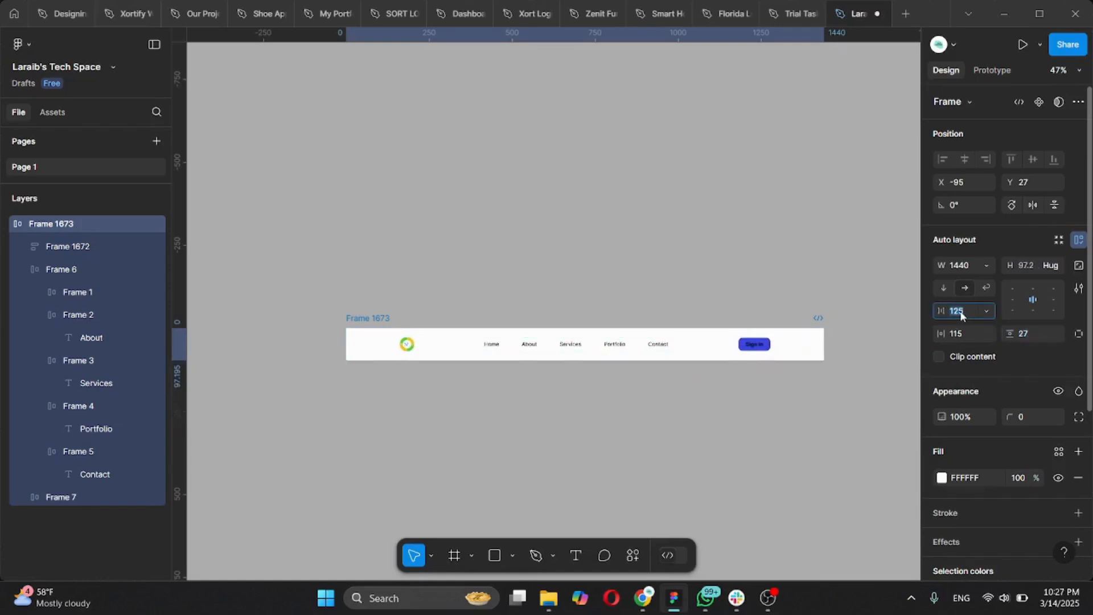
pyautogui.press('Up')
pyautogui.press('Up')
pyautogui.press('Up')
pyautogui.press('Up')
pyautogui.press('Up')
pyautogui.press('Up')
pyautogui.press('Up')
pyautogui.press('Up')
pyautogui.press('Up')
pyautogui.press('Up')
pyautogui.press('Up')
pyautogui.press('Up')
pyautogui.press('Up')
pyautogui.press('Up')
pyautogui.press('Up')
pyautogui.click(777, 325)
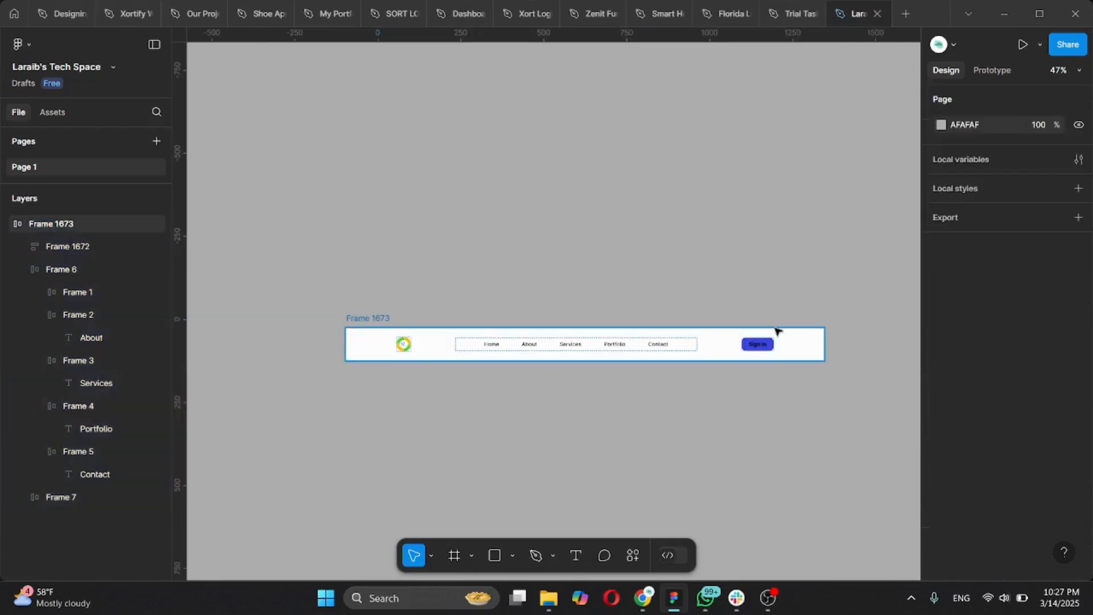
# Step: Change the fill of the "Sign in" text to the white already used on this page
pyautogui.scroll(3, 776, 329)
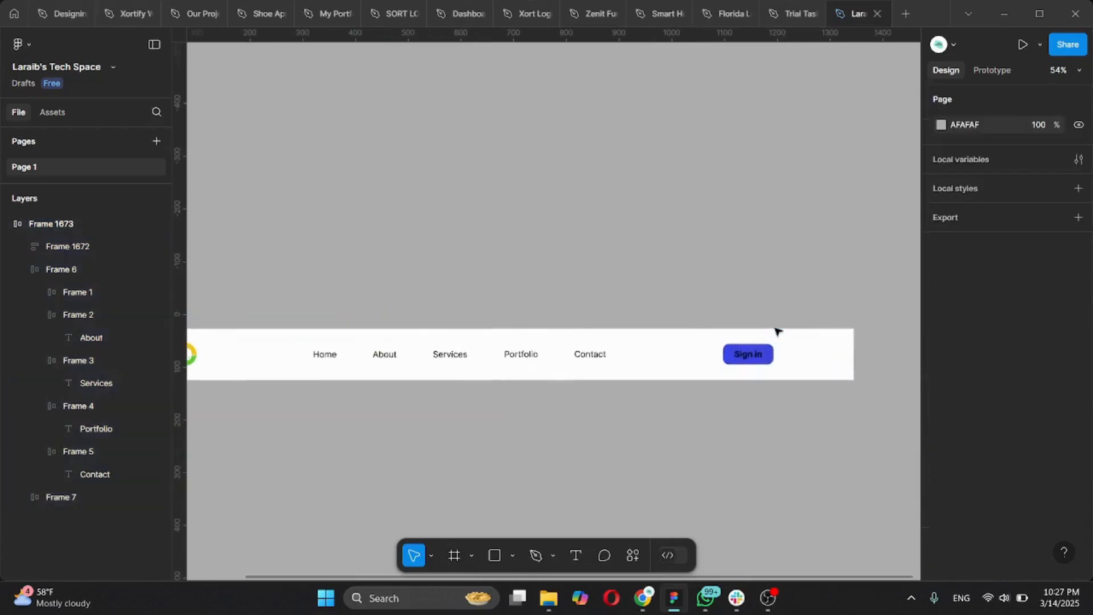
pyautogui.click(747, 357)
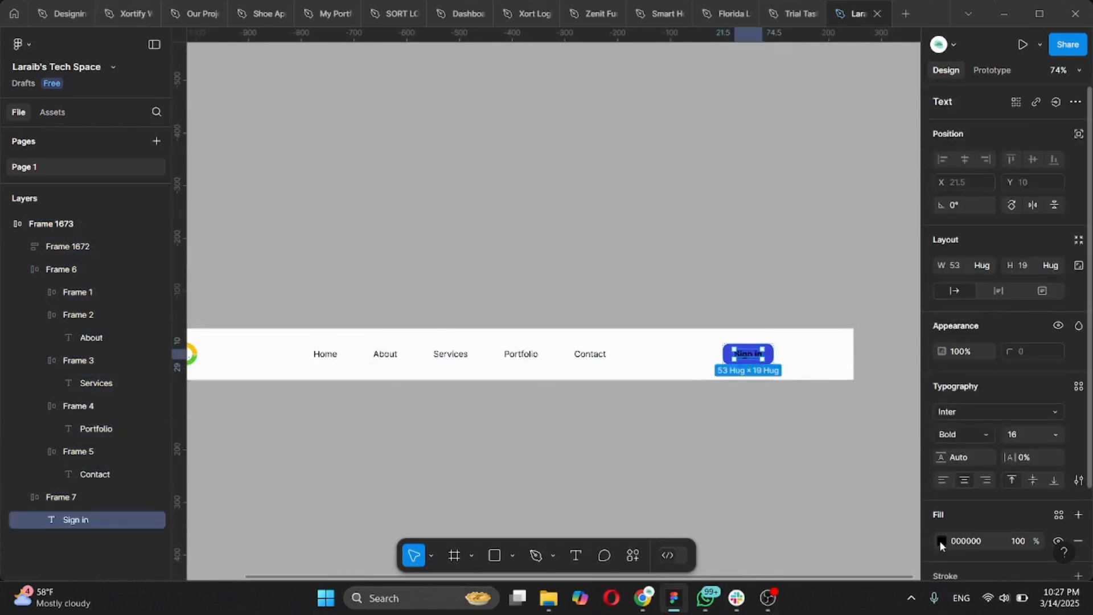
pyautogui.click(940, 541)
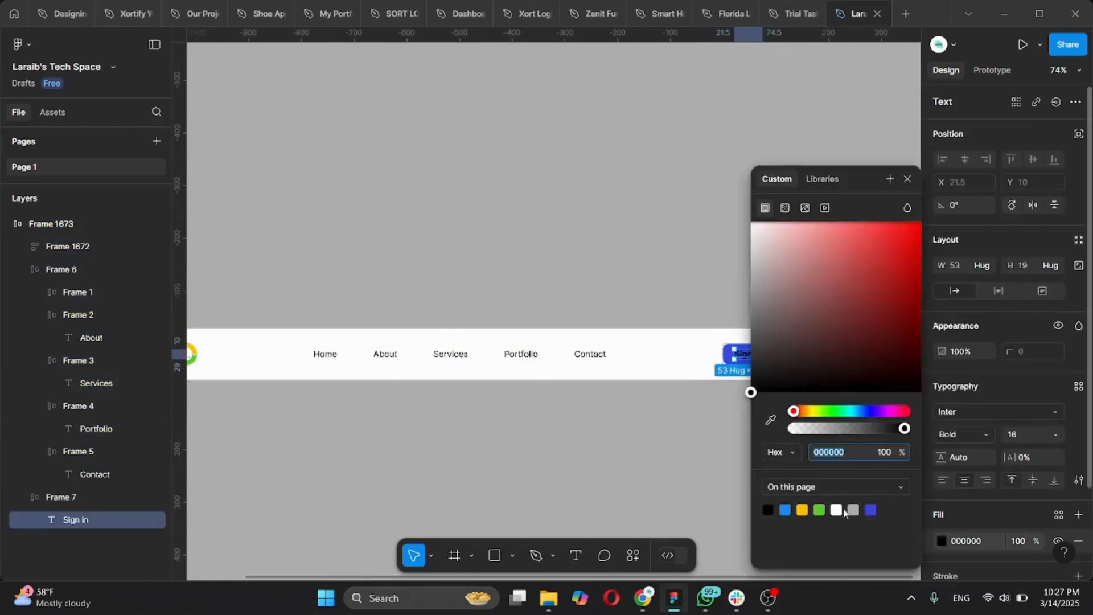
pyautogui.click(666, 437)
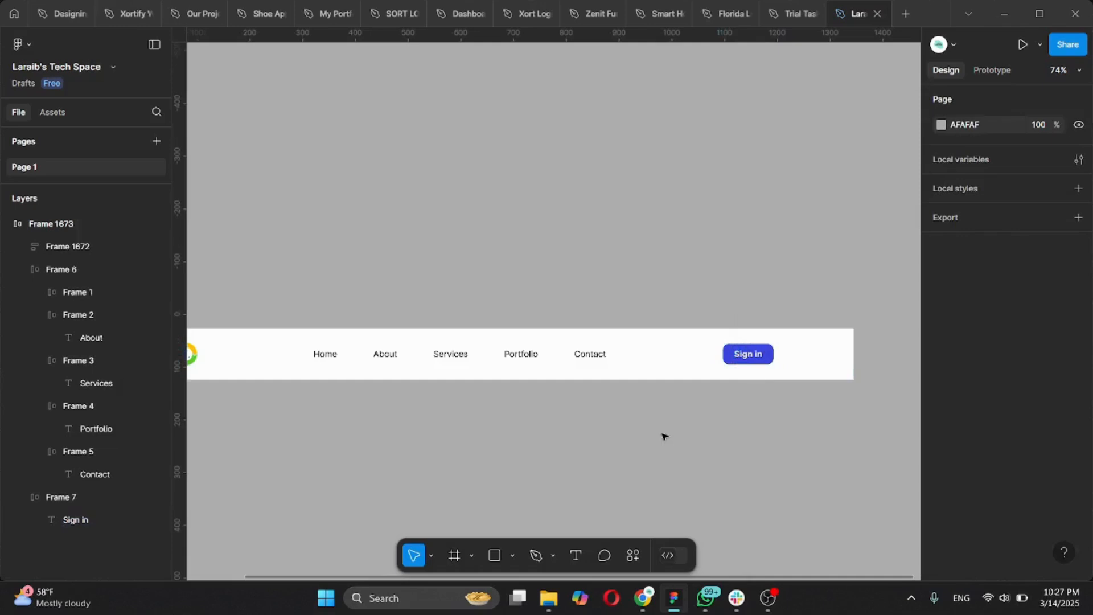
# Step: Widen the Sign in button to 117
pyautogui.scroll(-1, 665, 437)
pyautogui.scroll(-3, 665, 437)
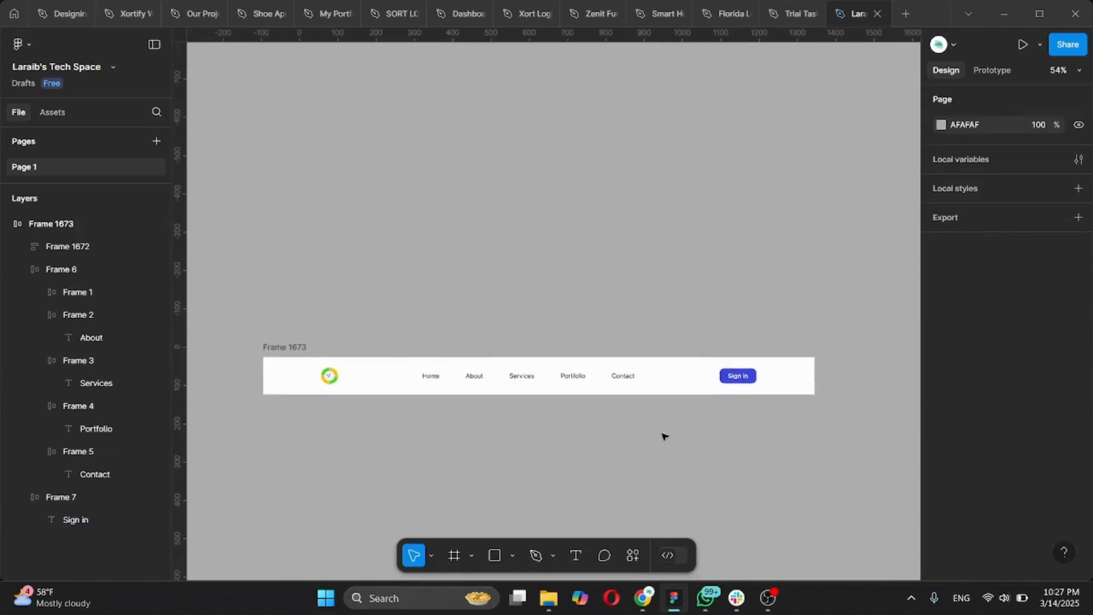
pyautogui.click(733, 377)
pyautogui.moveTo(724, 377); pyautogui.dragTo(716, 378)
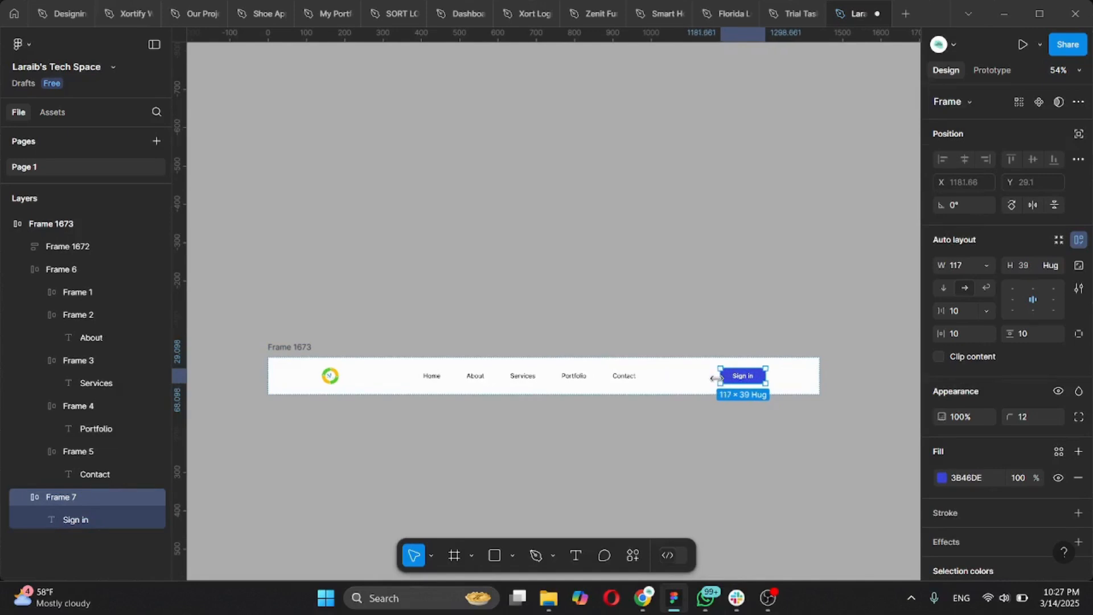
pyautogui.click(742, 463)
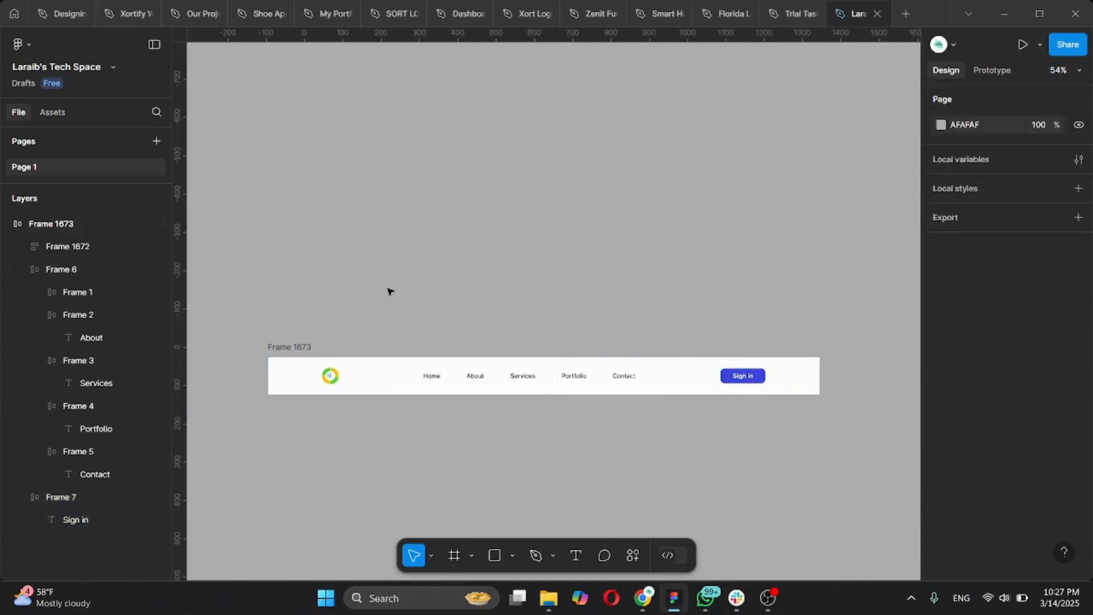
pyautogui.scroll(-2, 388, 290)
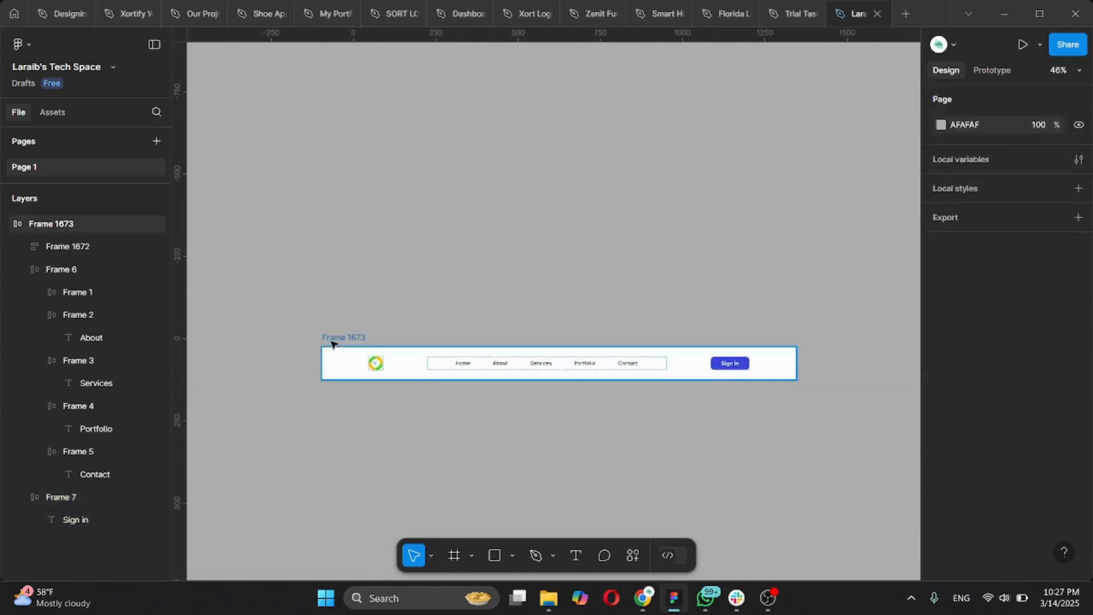
pyautogui.click(333, 344)
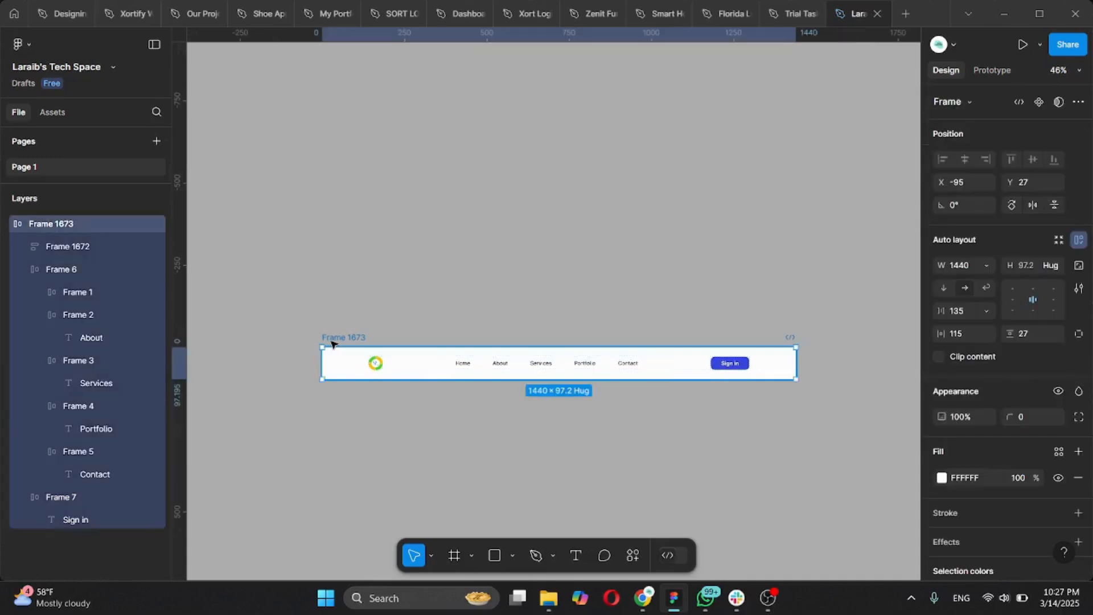
pyautogui.click(461, 276)
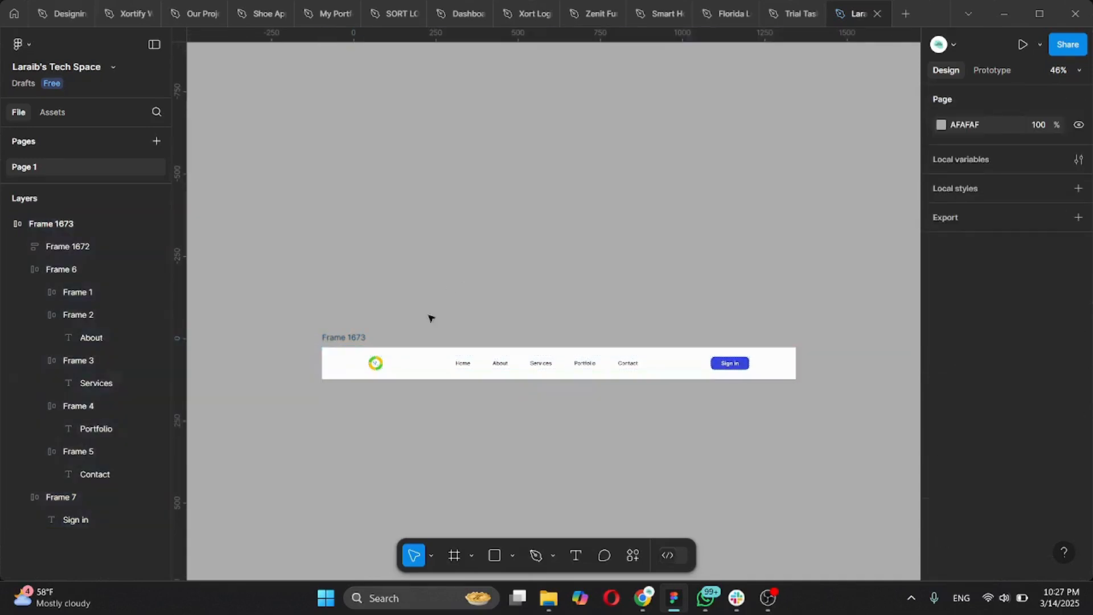
# Step: Try a Fill container width and wrapping auto layout on the logo frame, and undo both changes
pyautogui.click(376, 364)
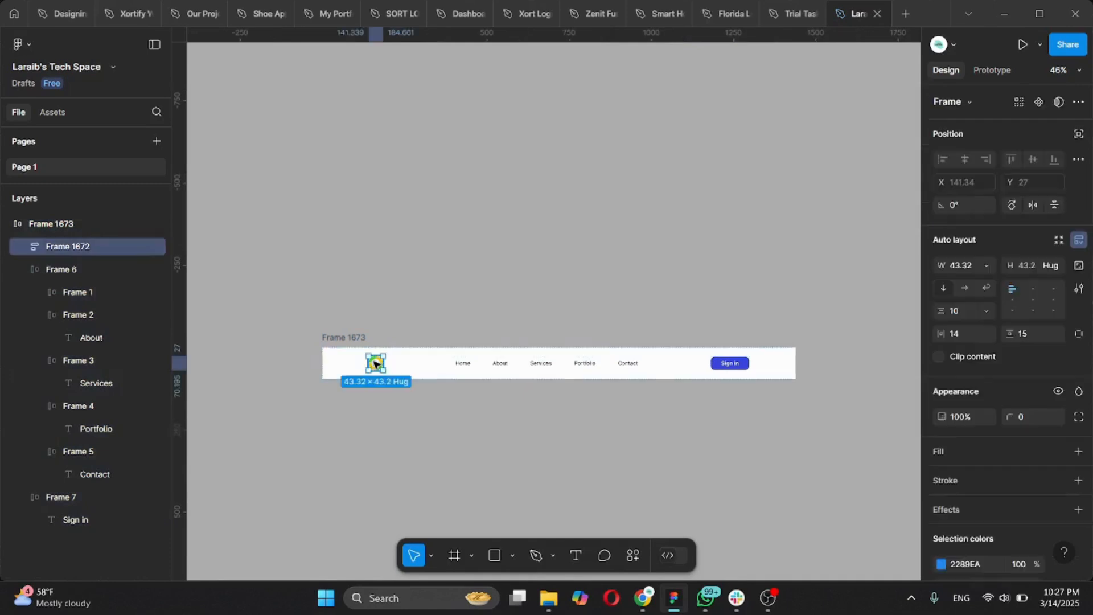
pyautogui.click(987, 267)
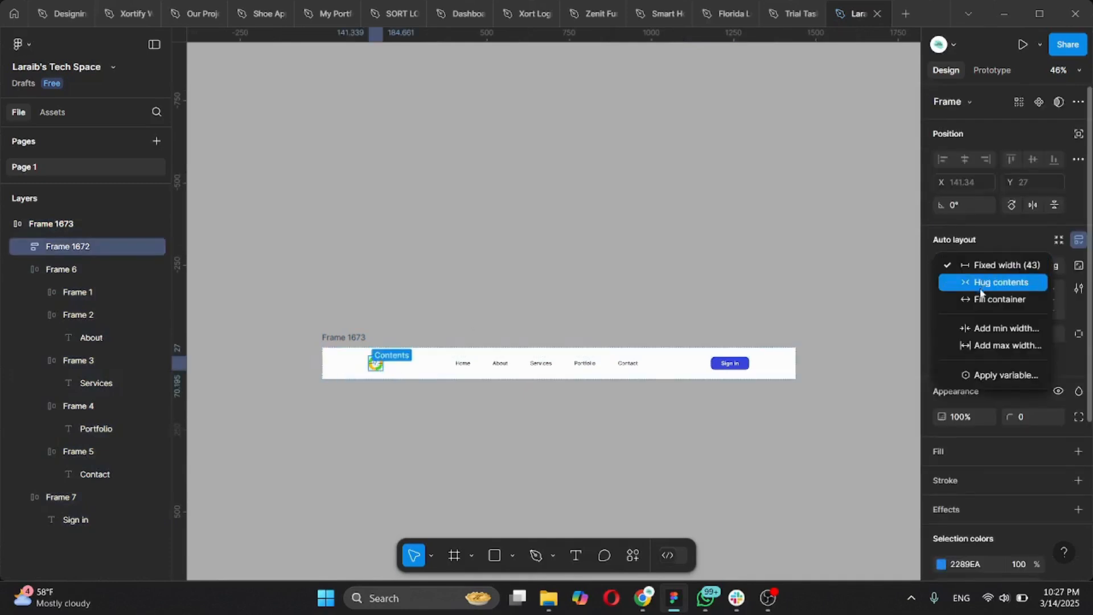
pyautogui.click(980, 310)
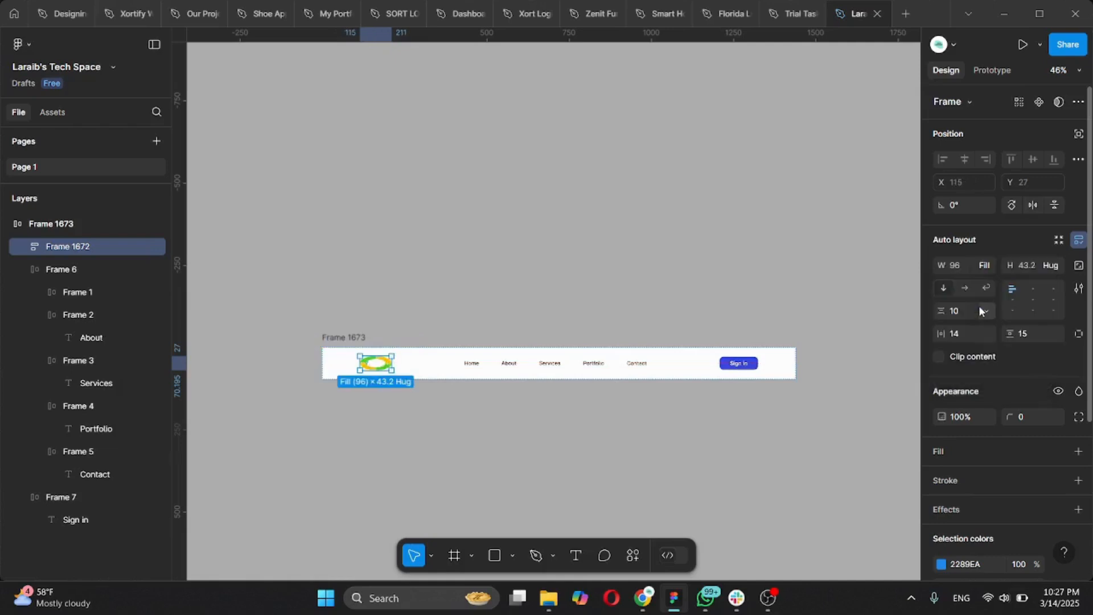
pyautogui.click(986, 288)
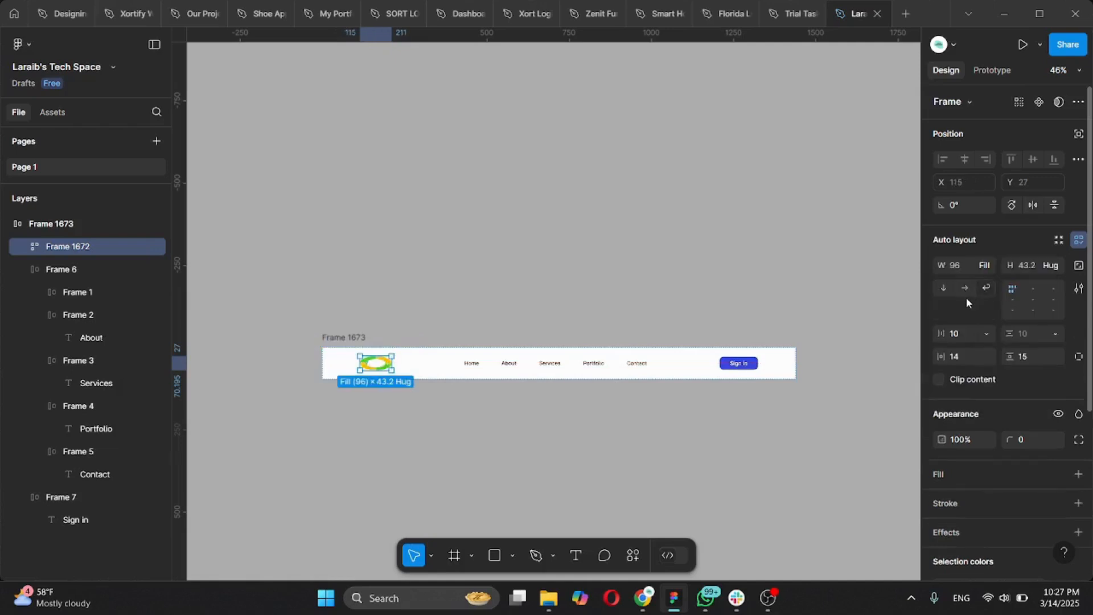
pyautogui.hotkey('ctrl', 'z')
pyautogui.hotkey('ctrl', 'z')
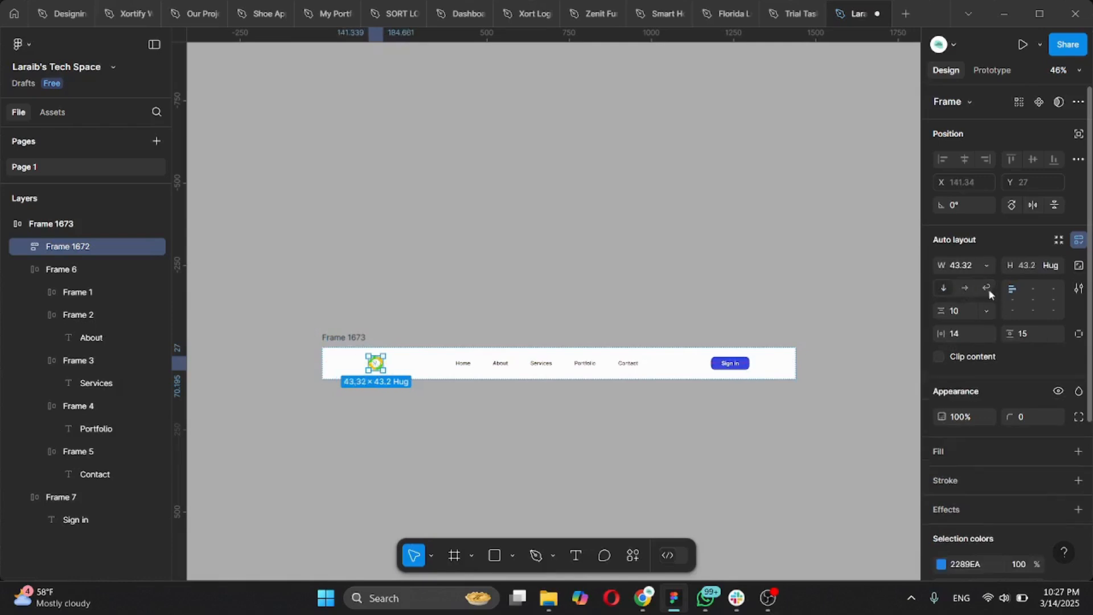
# Step: Switch the logo frame's auto layout to wrap, keeping its fixed width
pyautogui.click(988, 288)
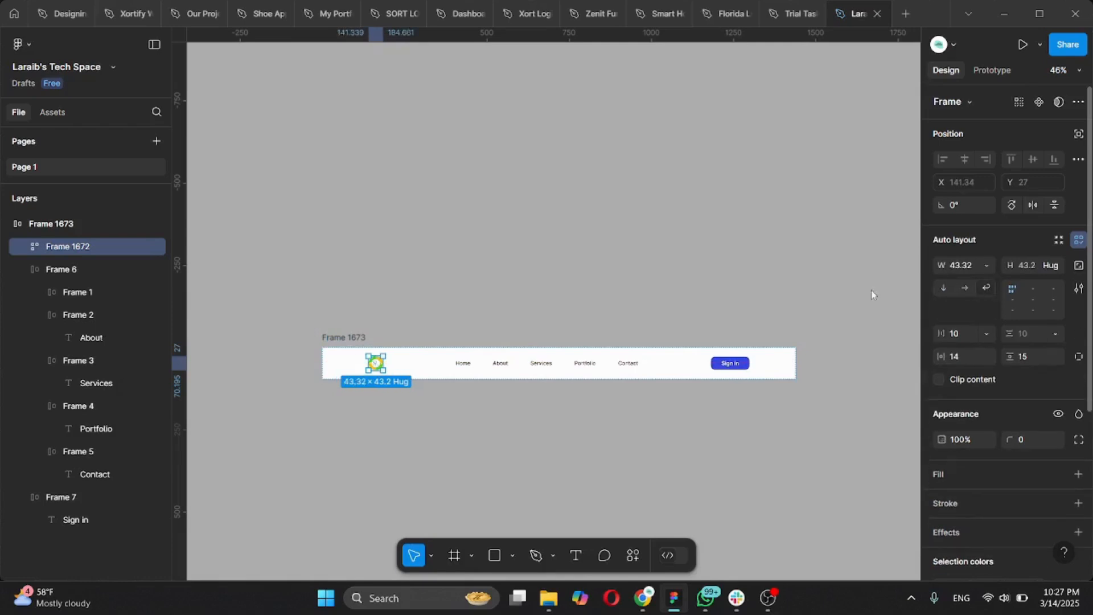
# Step: Switch the frame holding the five menu items to wrap and set its width to Fill container
pyautogui.click(464, 367)
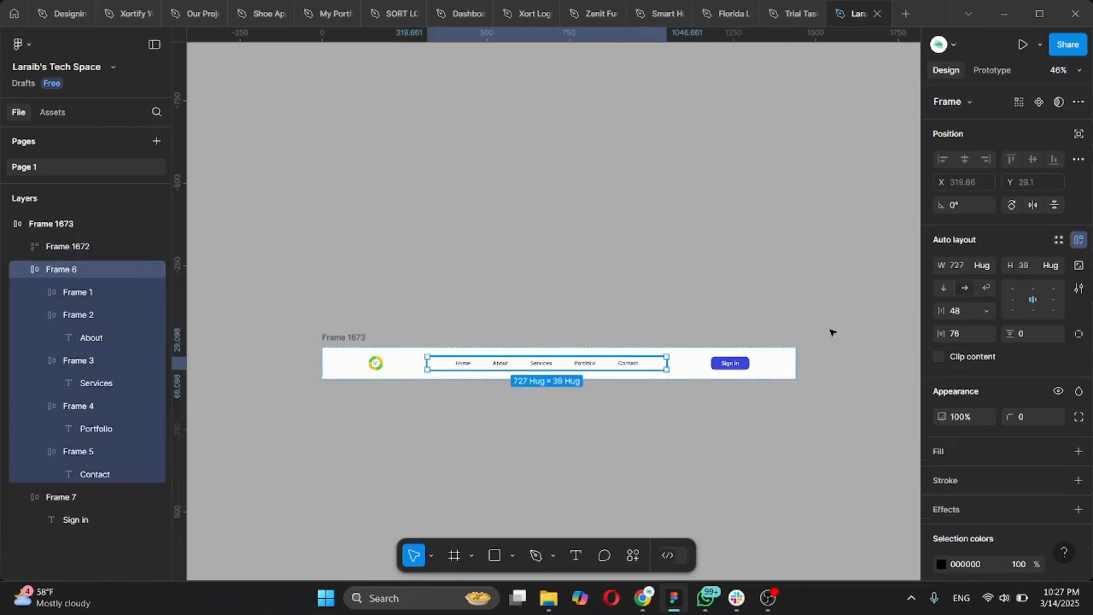
pyautogui.click(988, 288)
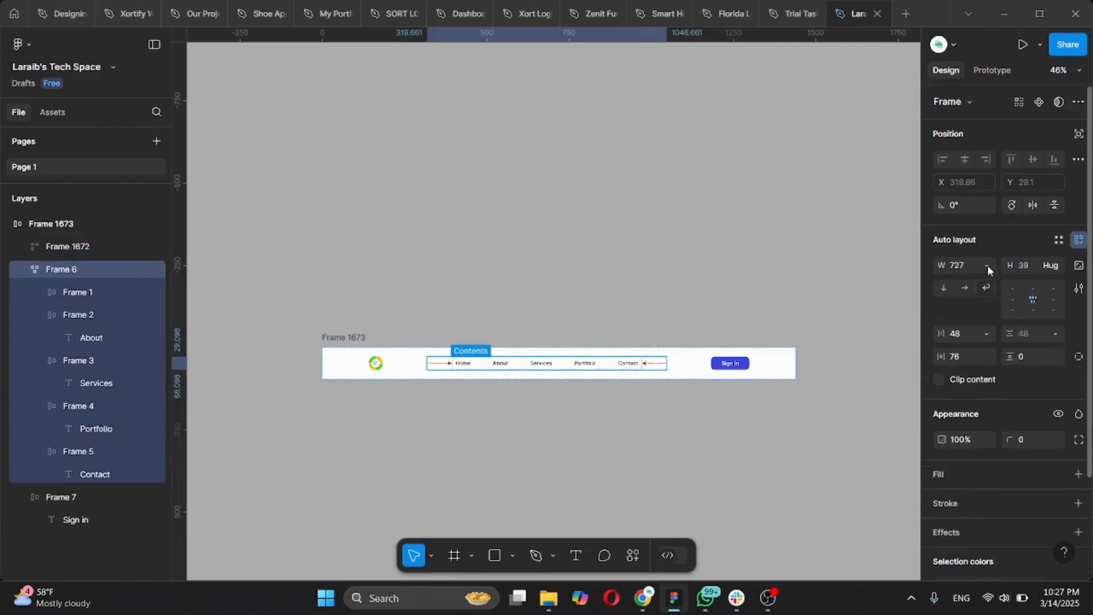
pyautogui.click(988, 265)
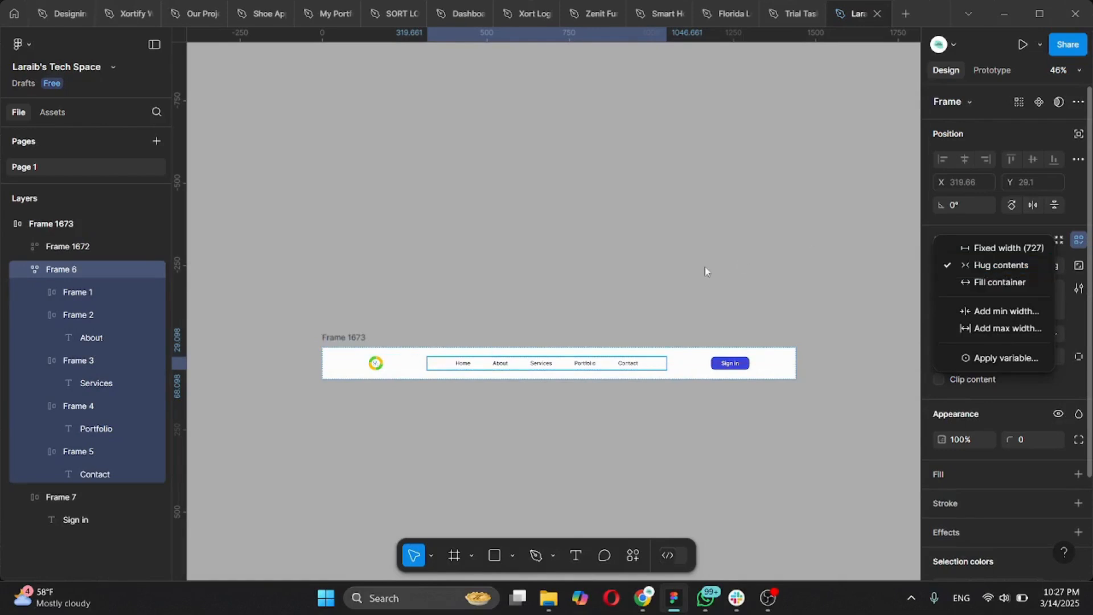
pyautogui.press('Escape')
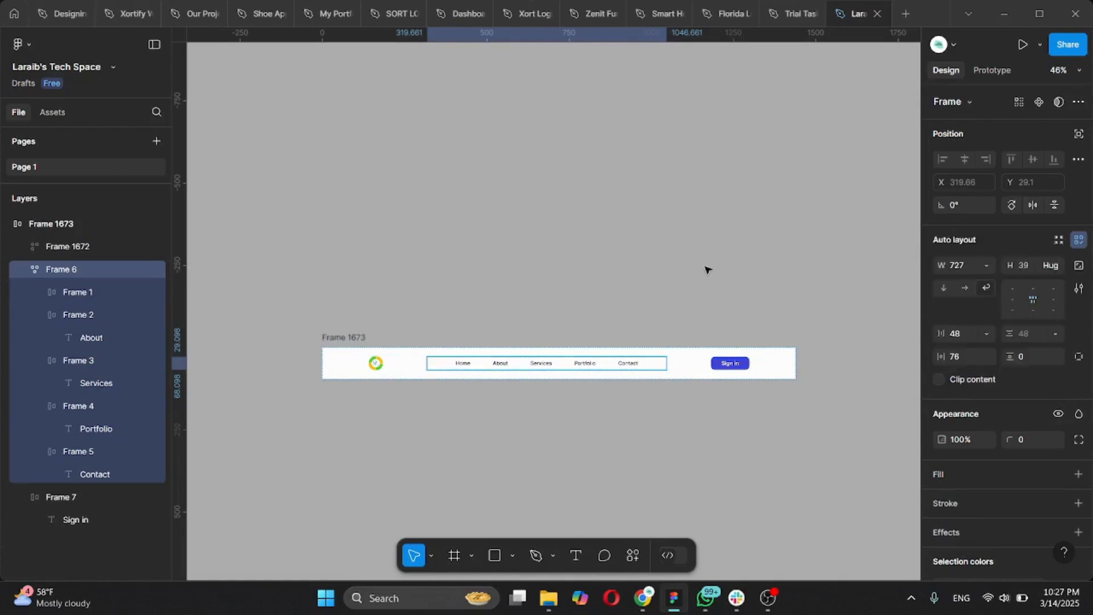
pyautogui.click(988, 266)
pyautogui.click(984, 281)
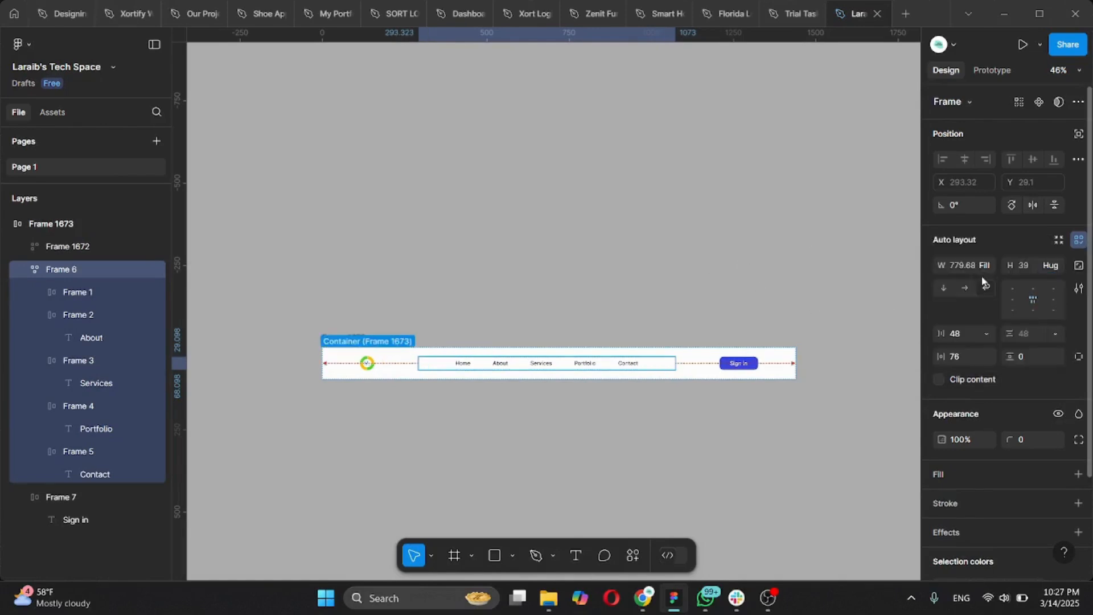
# Step: Switch the Sign in button's auto layout to wrap
pyautogui.click(738, 369)
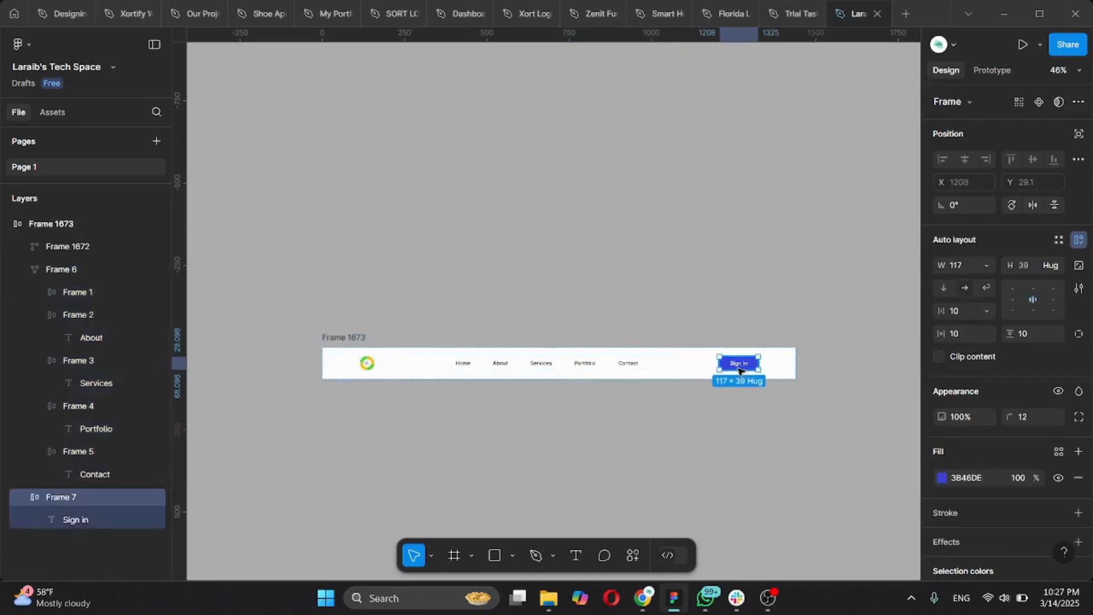
pyautogui.click(985, 288)
# Step: Try setting the Sign in button's width to Fill container and undo it
pyautogui.click(987, 266)
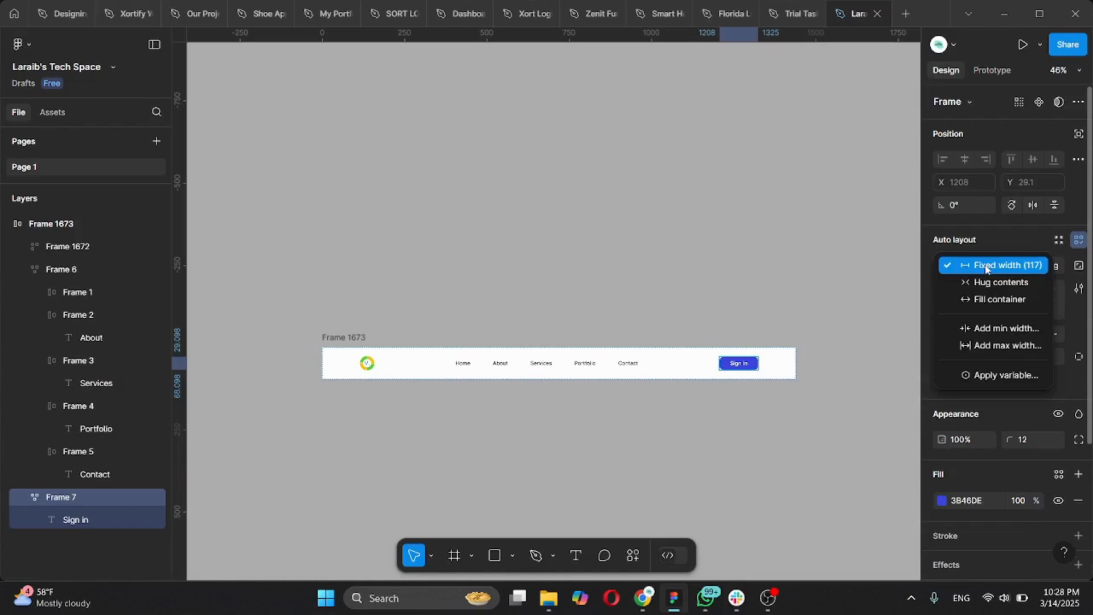
pyautogui.click(979, 300)
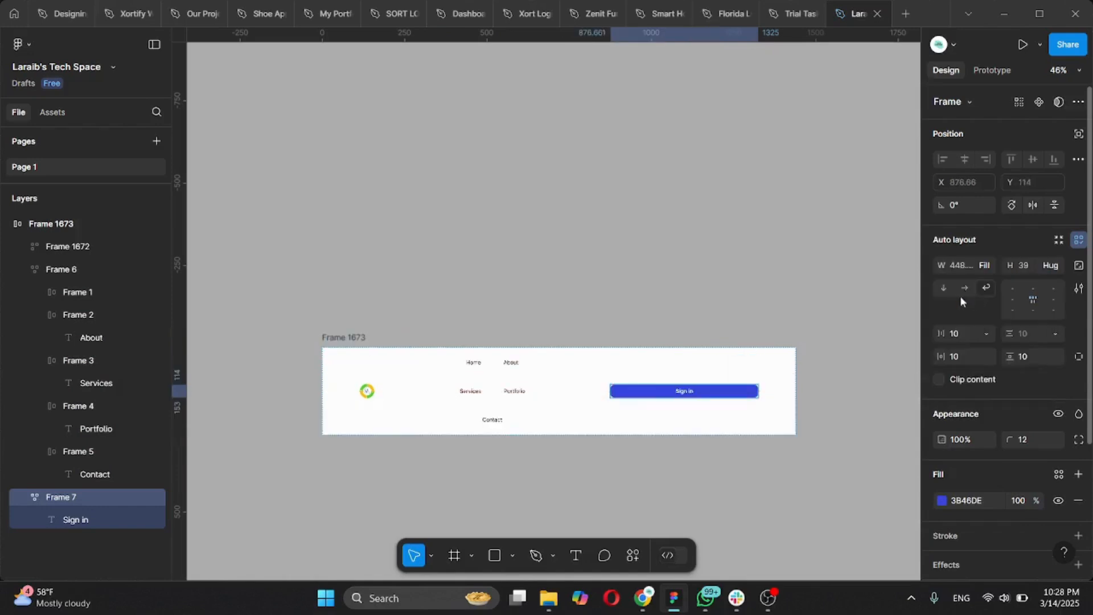
pyautogui.hotkey('ctrl', 'z')
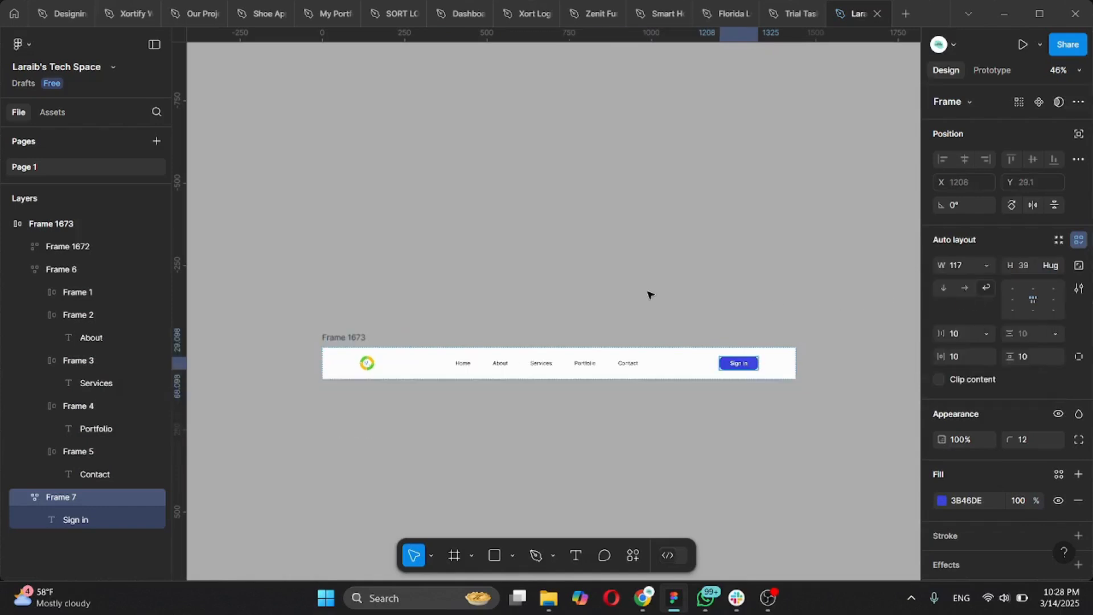
pyautogui.click(571, 302)
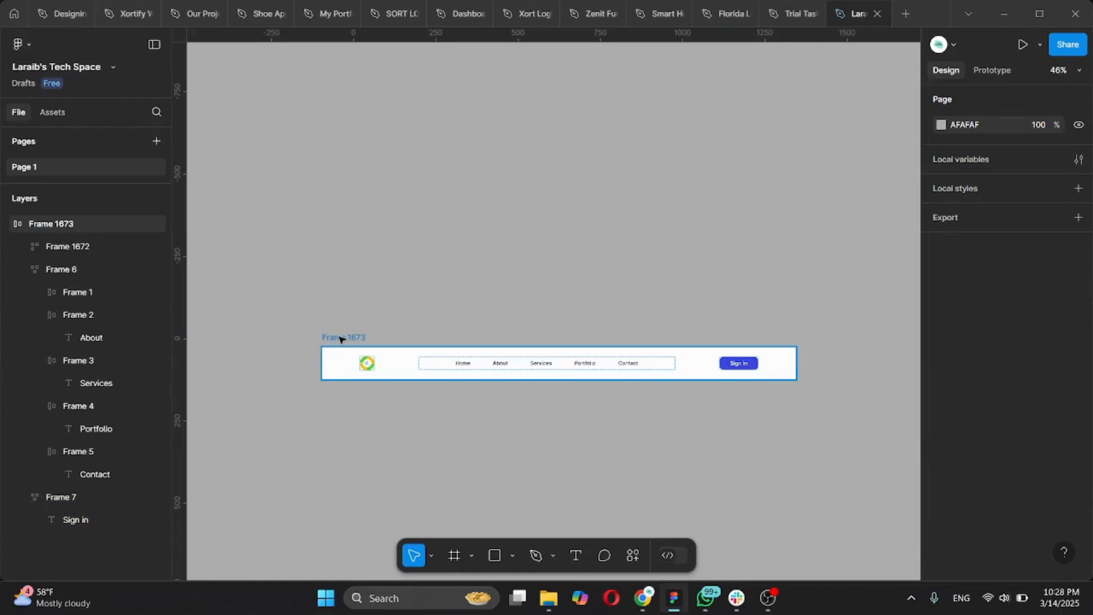
# Step: Review the auto layout settings of the navigation bar frame, the logo, the menu items frame and the Sign in button
pyautogui.click(593, 344)
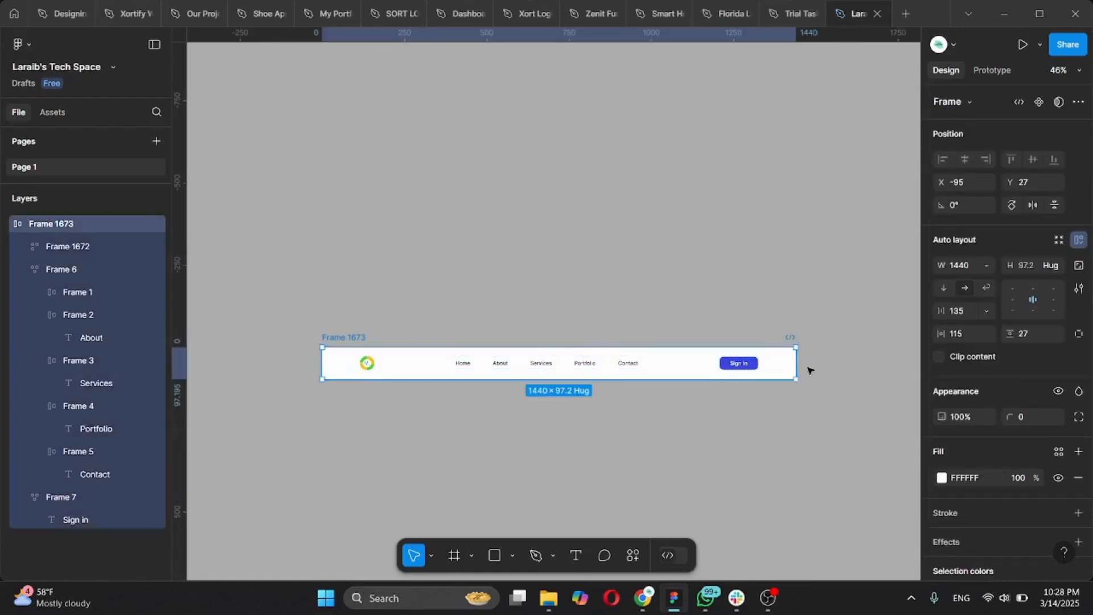
pyautogui.moveTo(794, 360)
pyautogui.mouseDown()
pyautogui.moveTo(873, 358)
pyautogui.moveTo(710, 361)
pyautogui.moveTo(640, 349)
pyautogui.moveTo(814, 356)
pyautogui.moveTo(796, 355)
pyautogui.mouseUp()
pyautogui.click(368, 366)
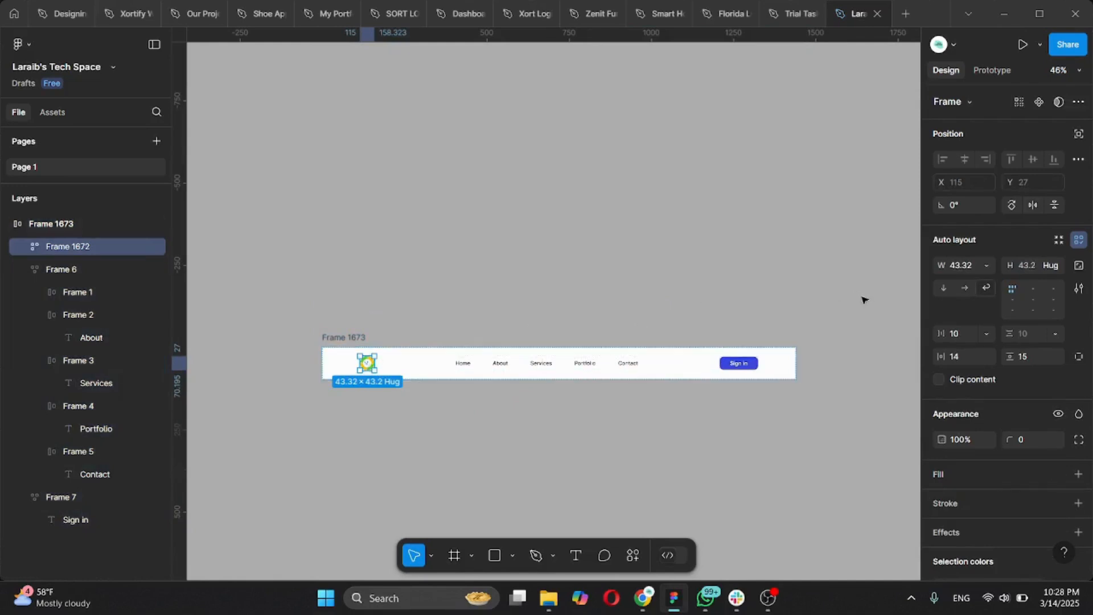
pyautogui.click(490, 368)
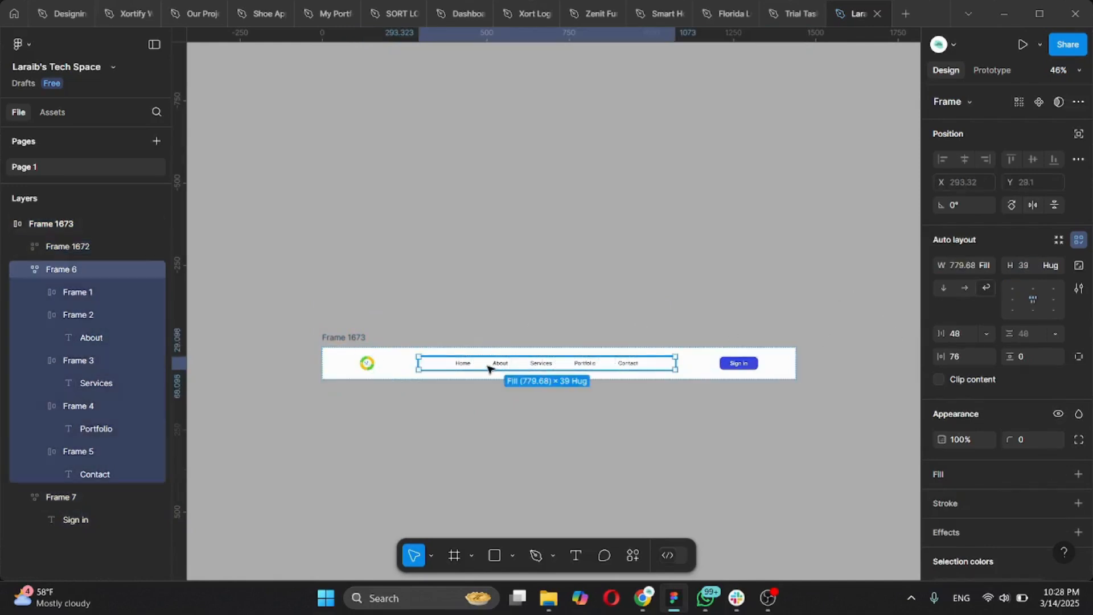
pyautogui.click(729, 368)
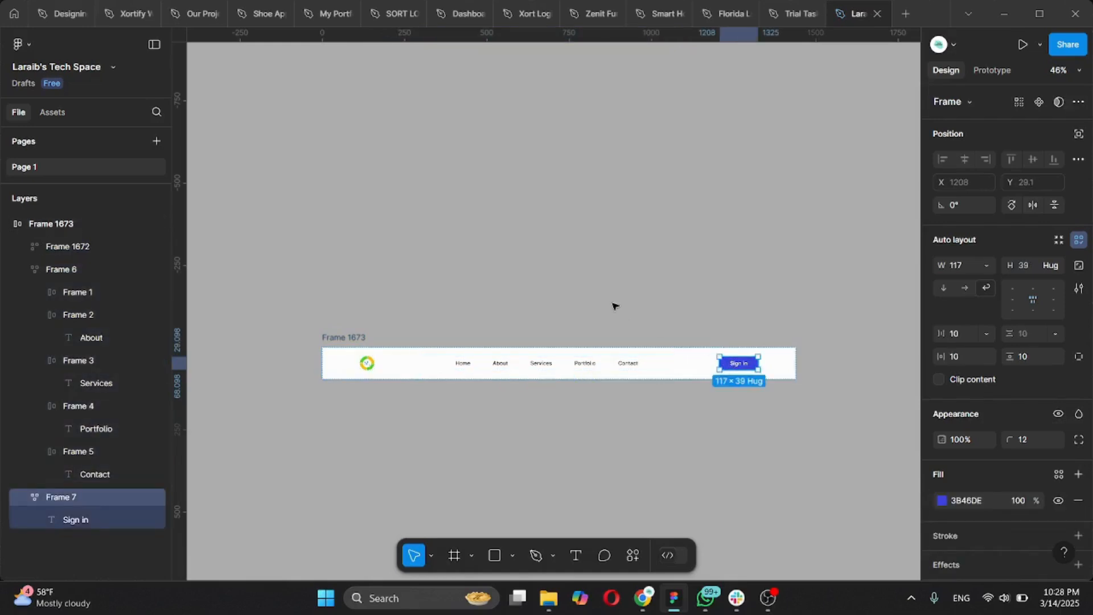
# Step: Wrap the logo, the menu items frame and the Sign in button together in a new auto layout frame
pyautogui.click(403, 363)
pyautogui.click(367, 365)
pyautogui.keyDown('shift'); pyautogui.click(466, 365); pyautogui.keyUp('shift')
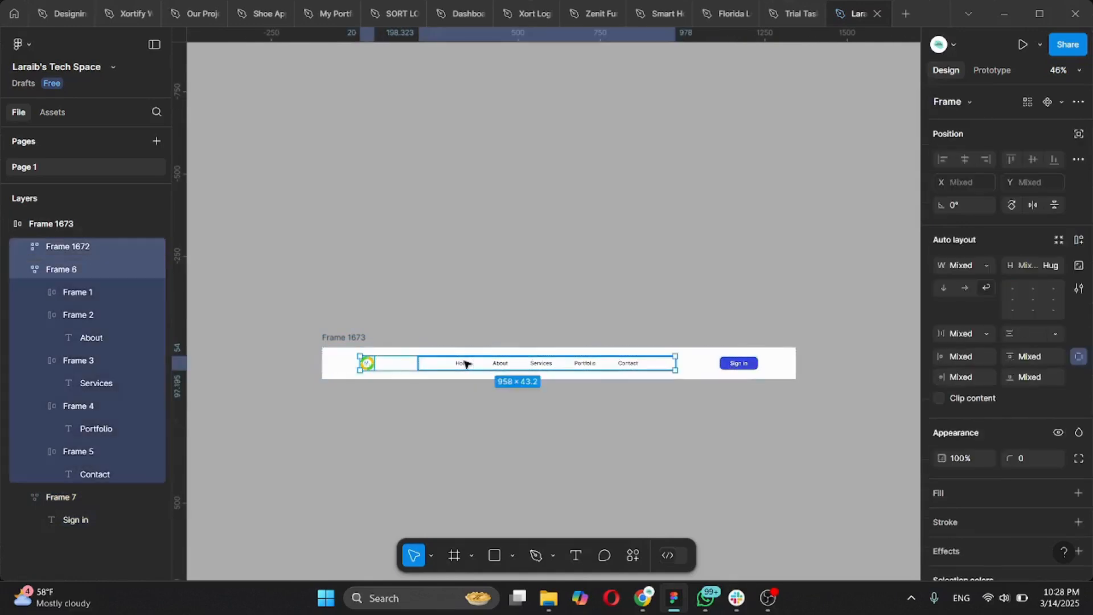
pyautogui.keyDown('shift'); pyautogui.click(736, 369); pyautogui.keyUp('shift')
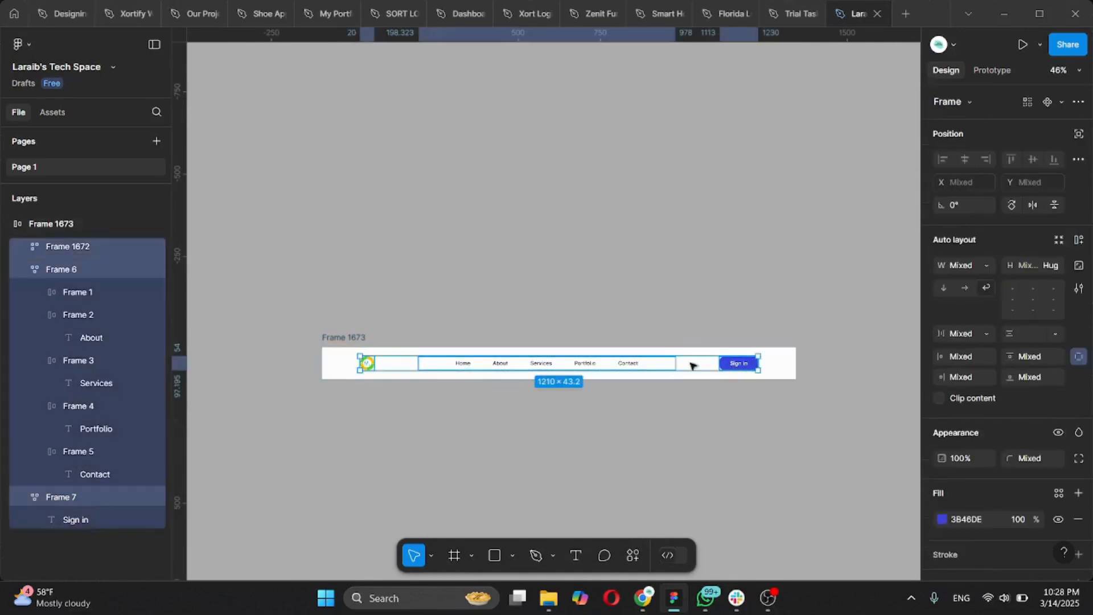
pyautogui.click(1077, 246)
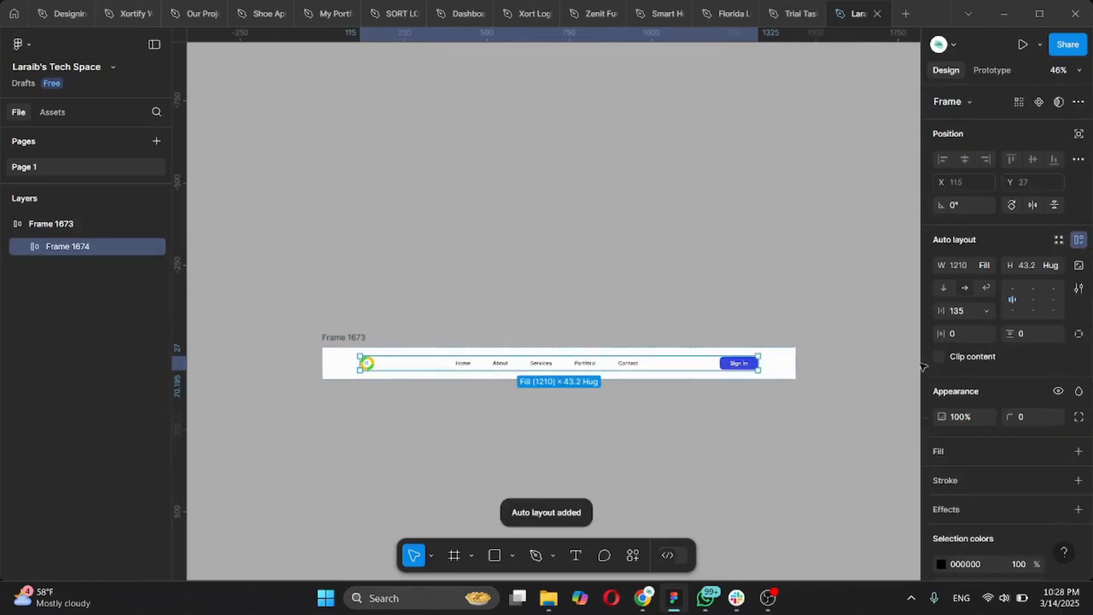
# Step: Switch the new inner auto layout frame to wrap and set its horizontal gap to Auto
pyautogui.click(986, 288)
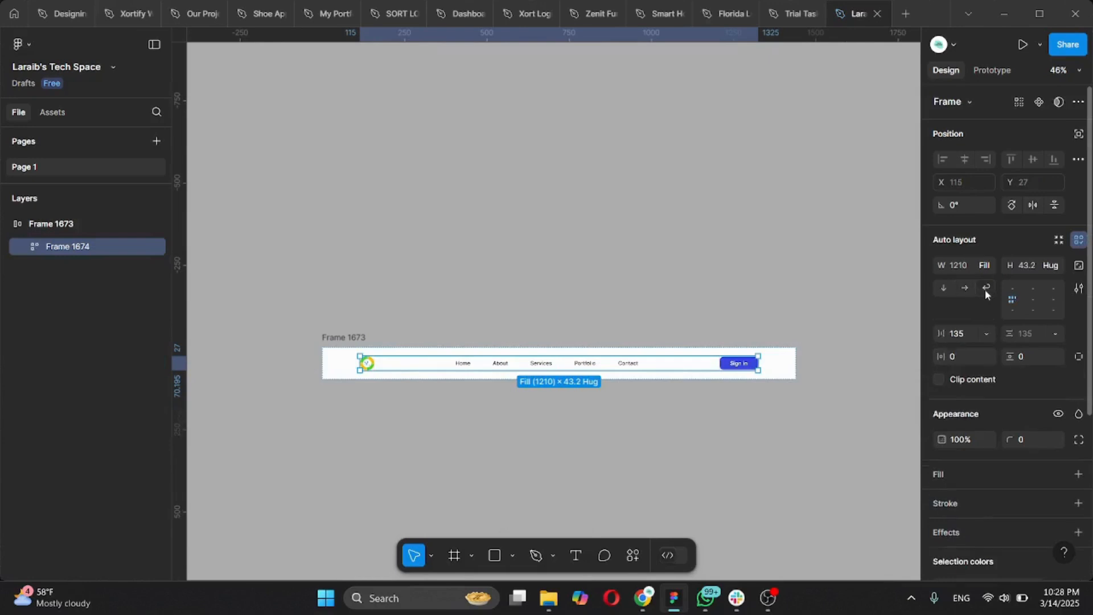
pyautogui.click(987, 334)
pyautogui.click(966, 353)
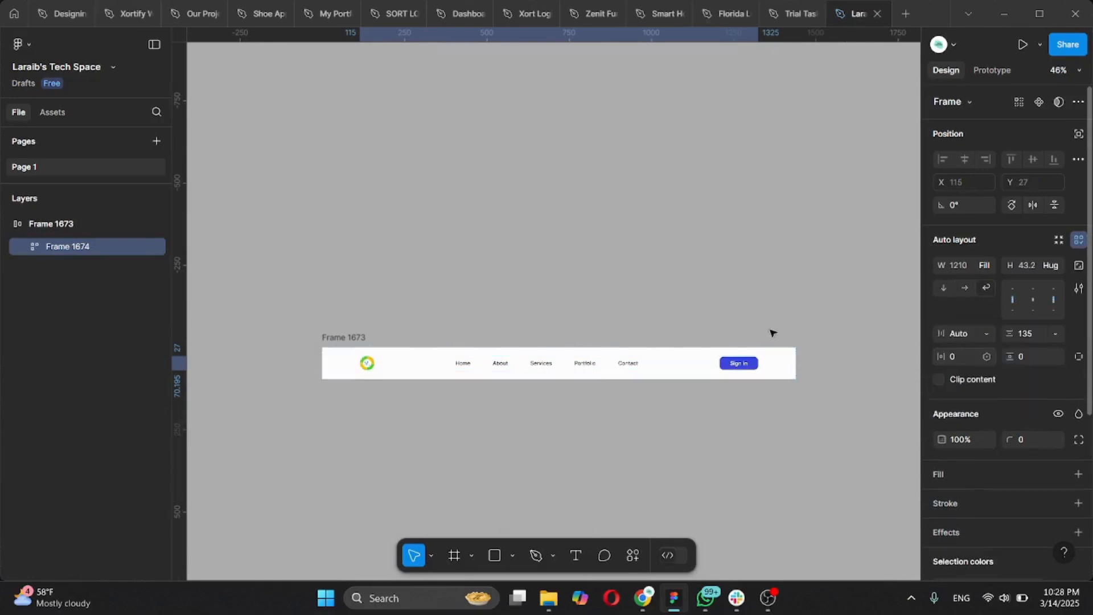
pyautogui.click(442, 295)
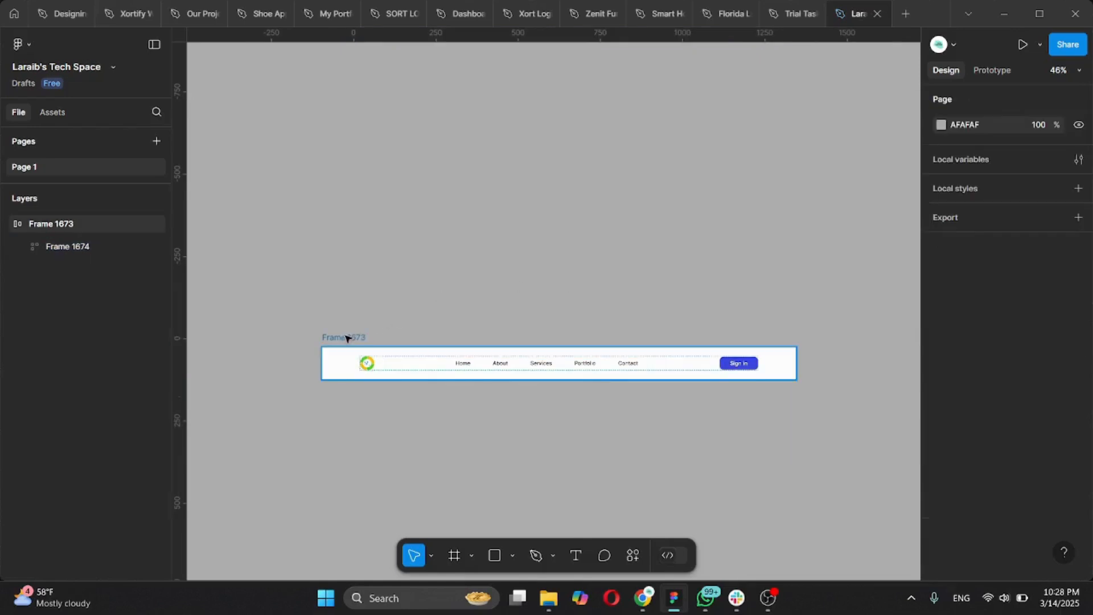
# Step: Try resizing the navigation bar's width, then check the auto layout settings of the inner frame and the logo
pyautogui.click(713, 361)
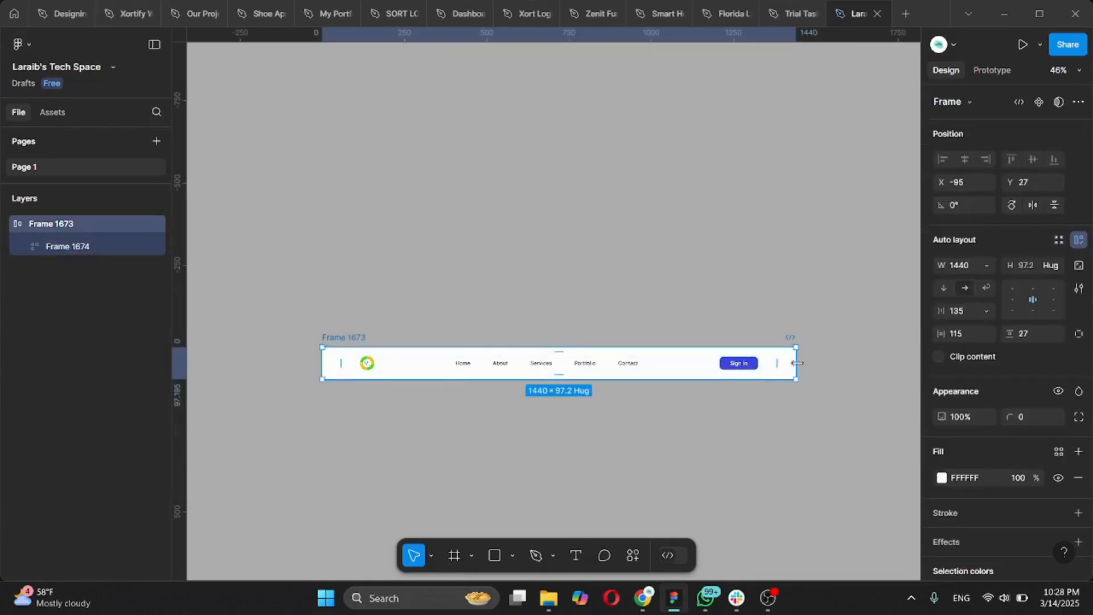
pyautogui.moveTo(713, 361); pyautogui.dragTo(797, 377)
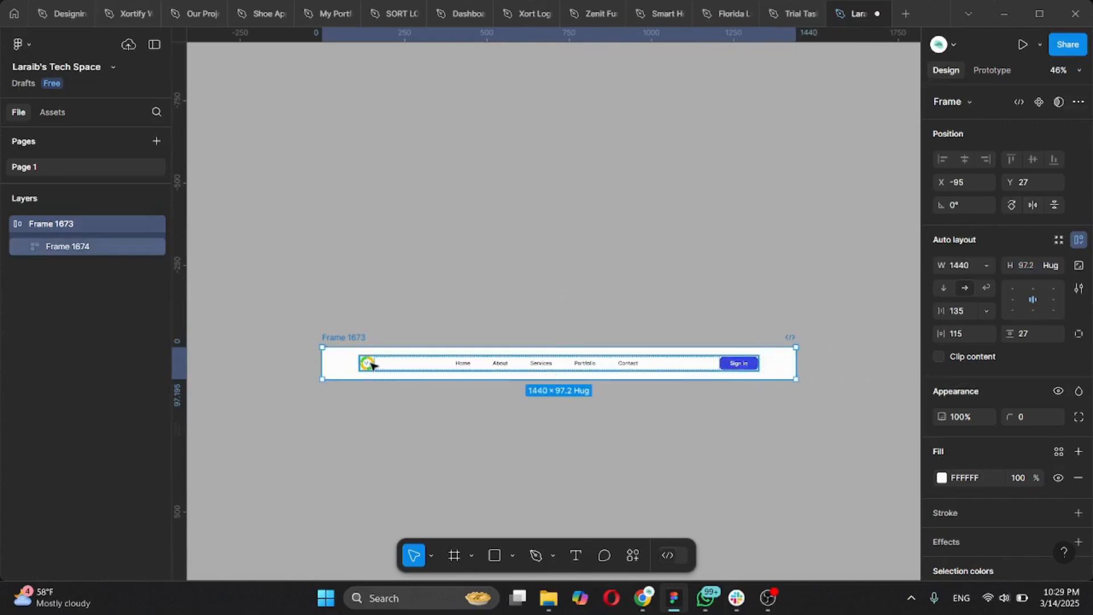
pyautogui.click(372, 366)
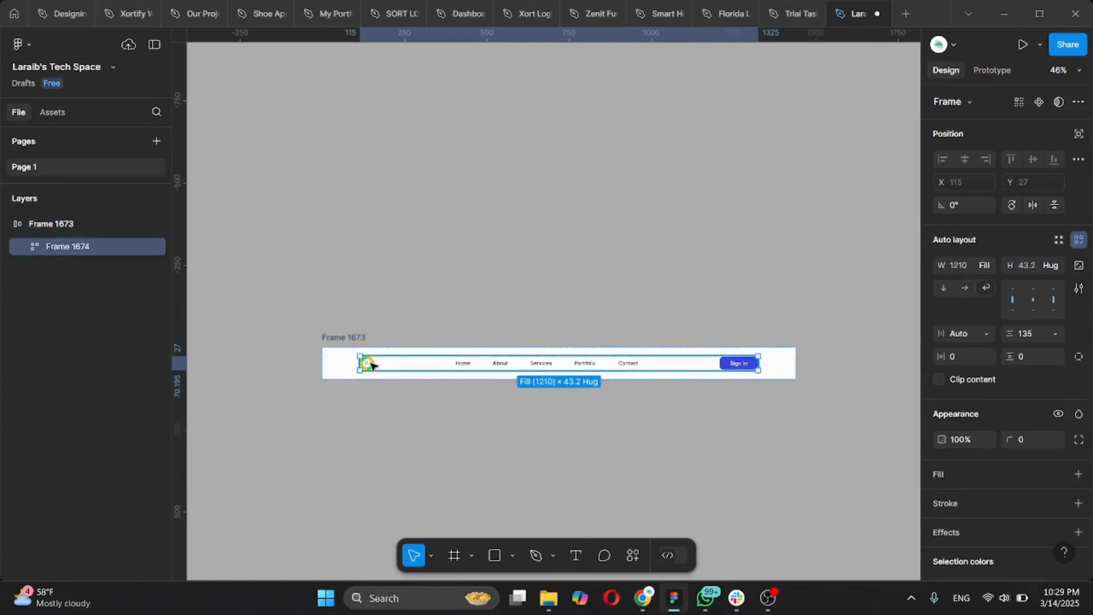
pyautogui.click(371, 365)
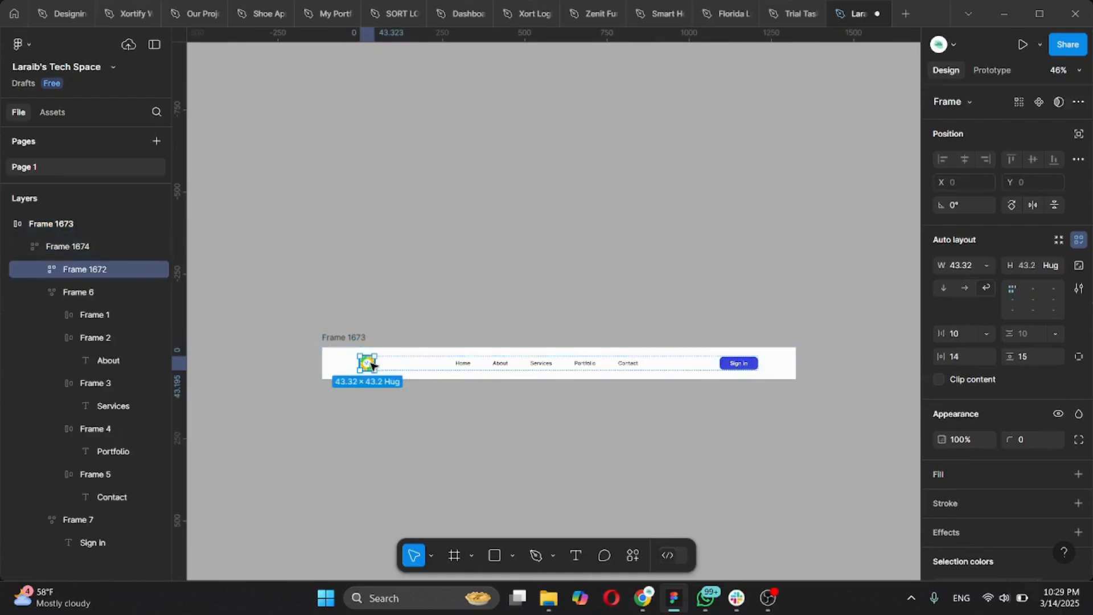
pyautogui.click(434, 295)
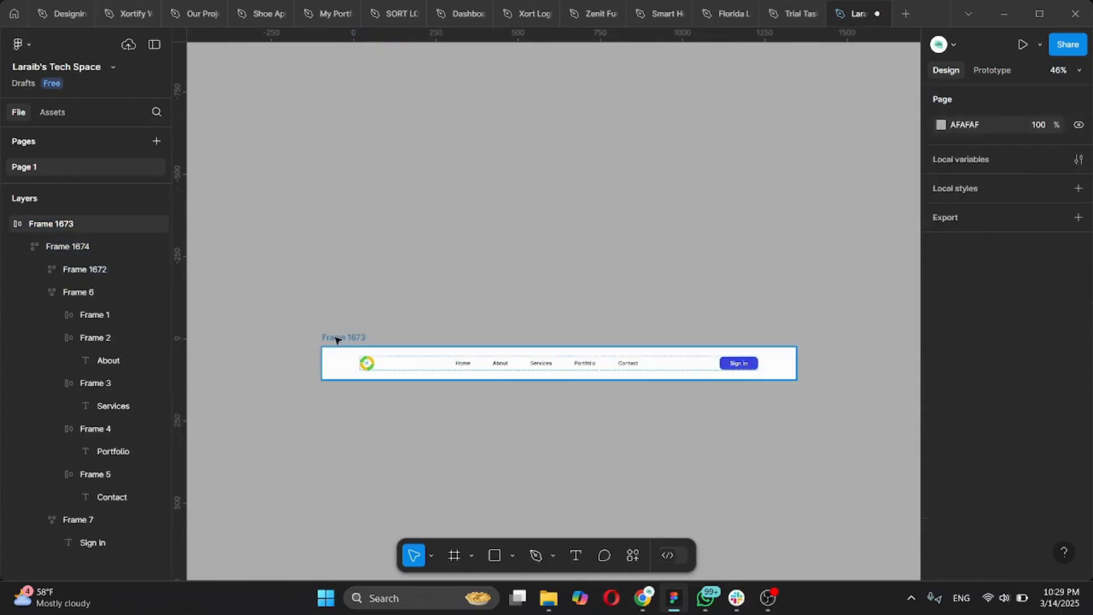
# Step: Set the outer navigation bar frame's horizontal gap to Auto
pyautogui.click(344, 337)
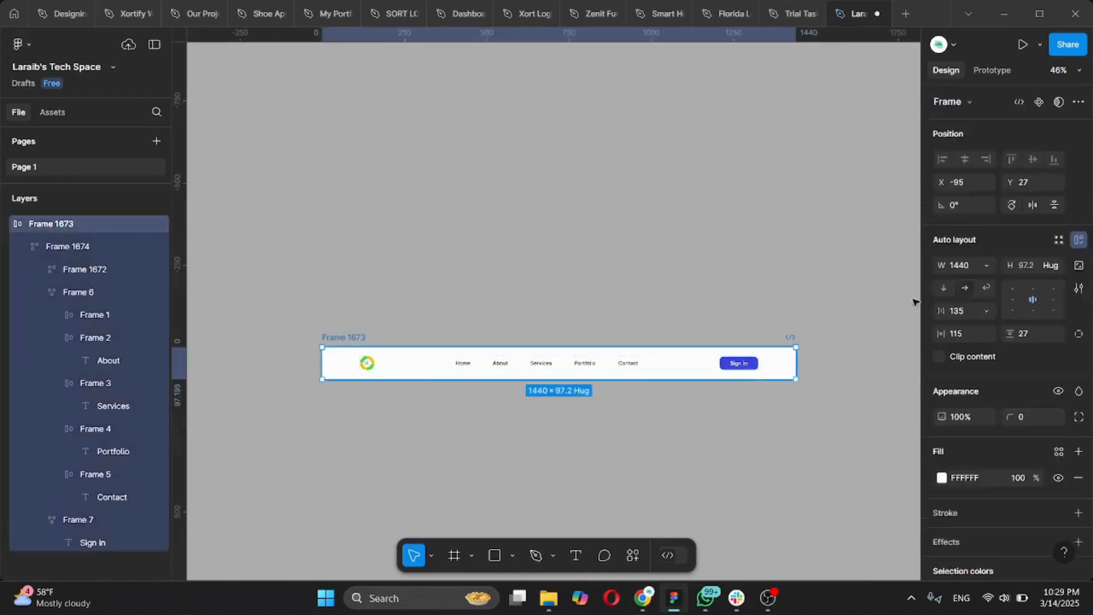
pyautogui.click(987, 312)
pyautogui.click(943, 328)
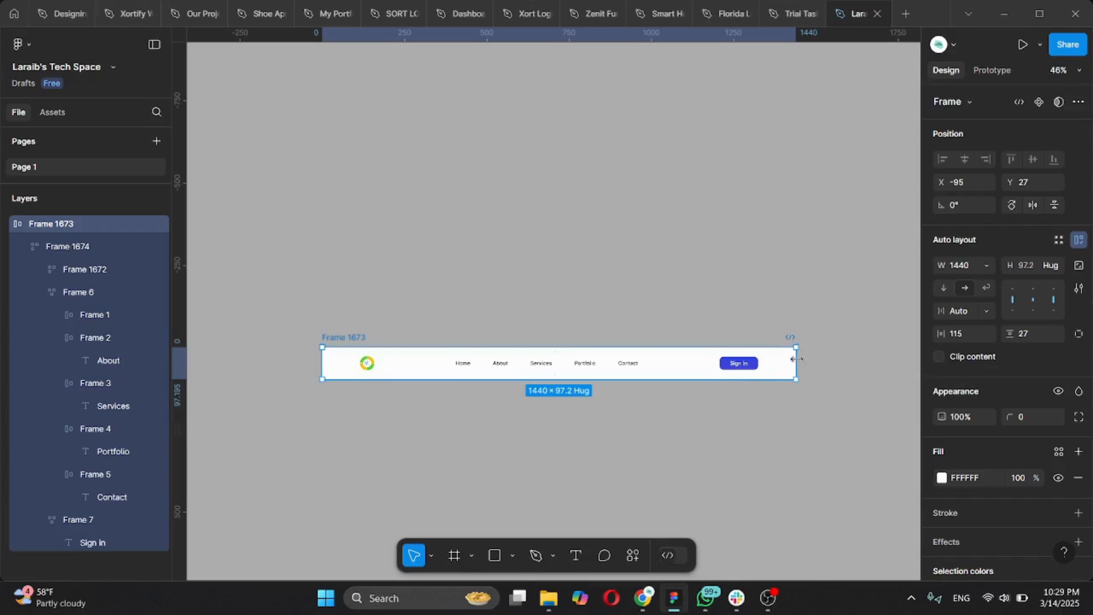
# Step: Test the navigation bar's responsiveness by changing its width from the right edge, and undo the resize
pyautogui.moveTo(852, 361); pyautogui.dragTo(817, 366)
pyautogui.hotkey('ctrl', 'z')
pyautogui.click(501, 277)
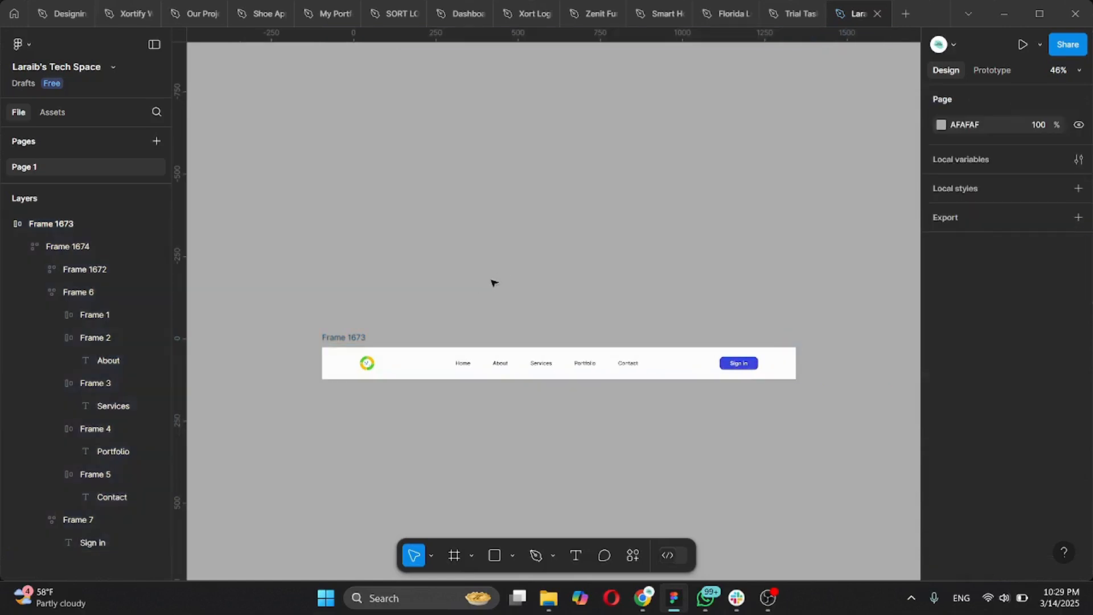